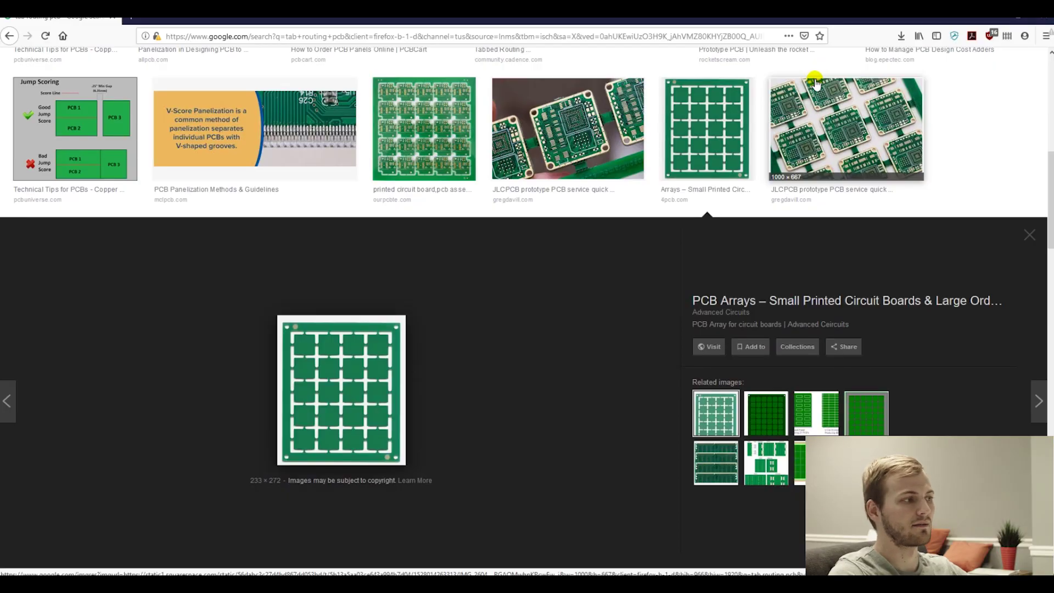
scroll(449, 212, "up", 2)
scroll(453, 214, "up", 6)
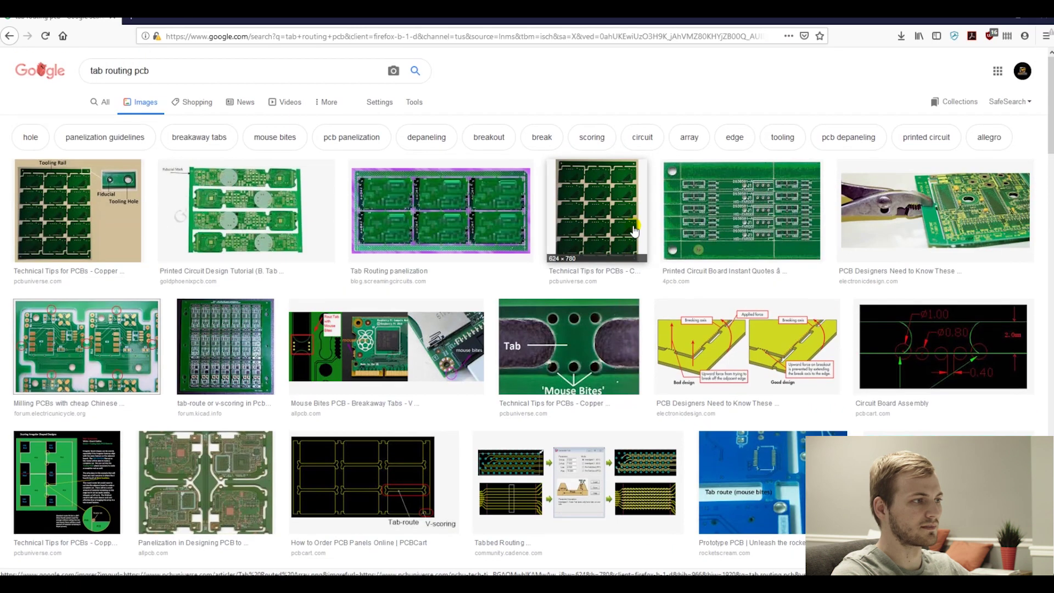
scroll(658, 230, "down", 5)
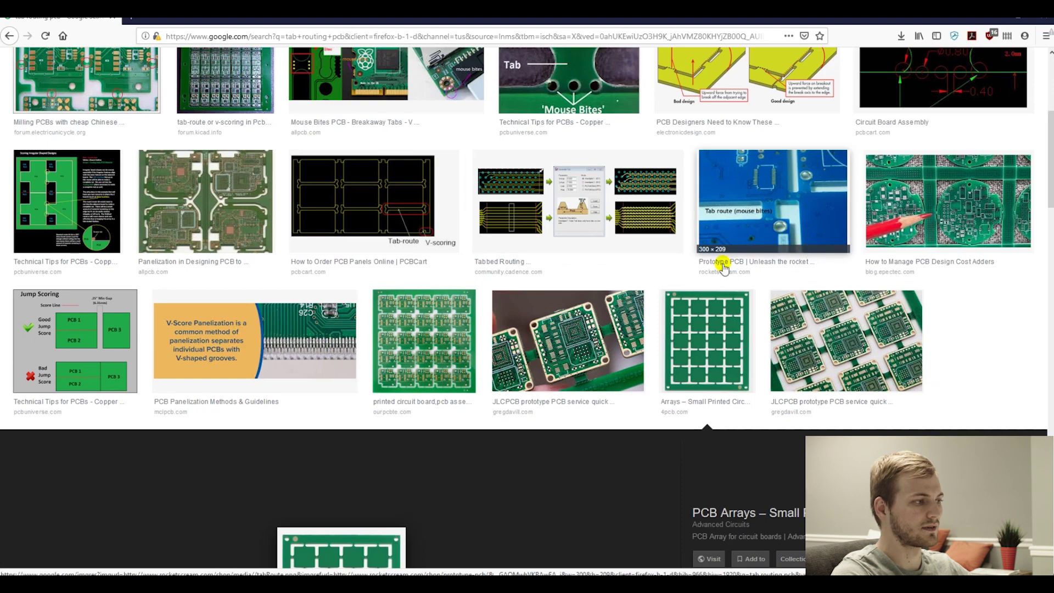
scroll(706, 269, "down", 6)
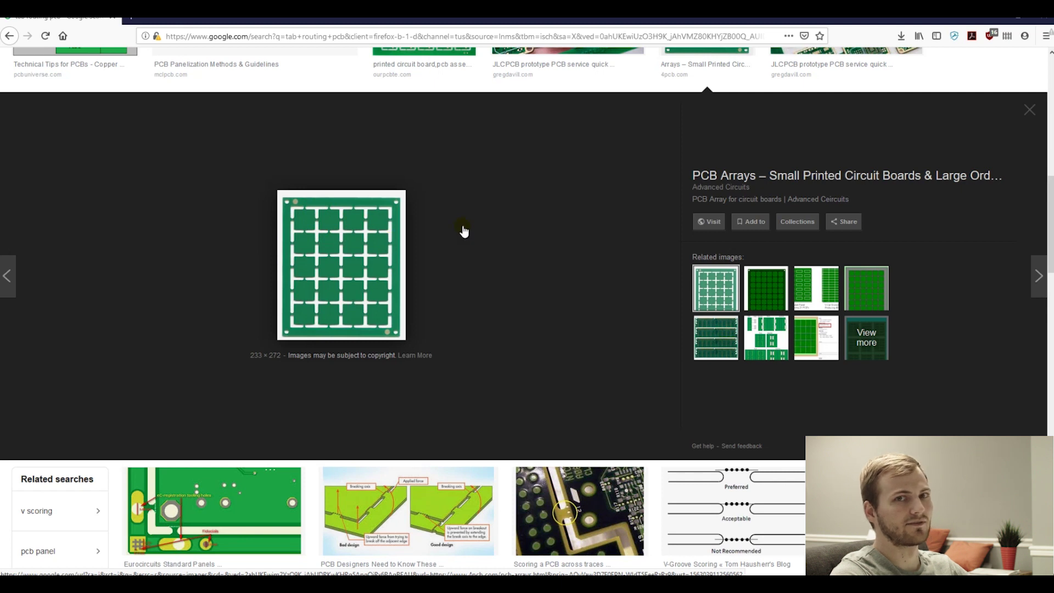
scroll(464, 231, "up", 10)
Step: Search Google Images for 'v scoring pcb'
triple_click(165, 73)
type("v scoring pcb")
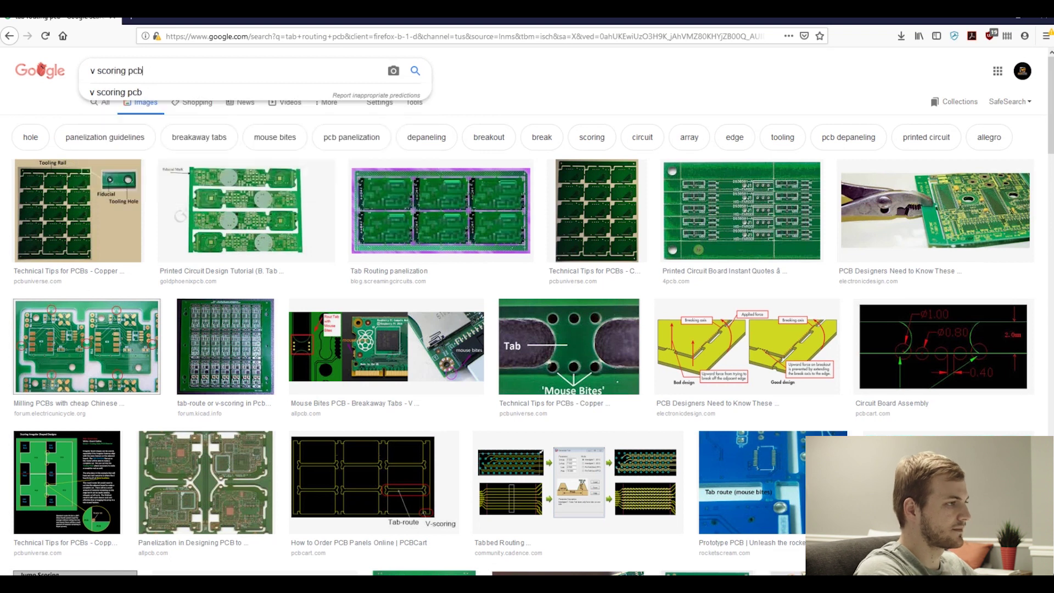
key("Return")
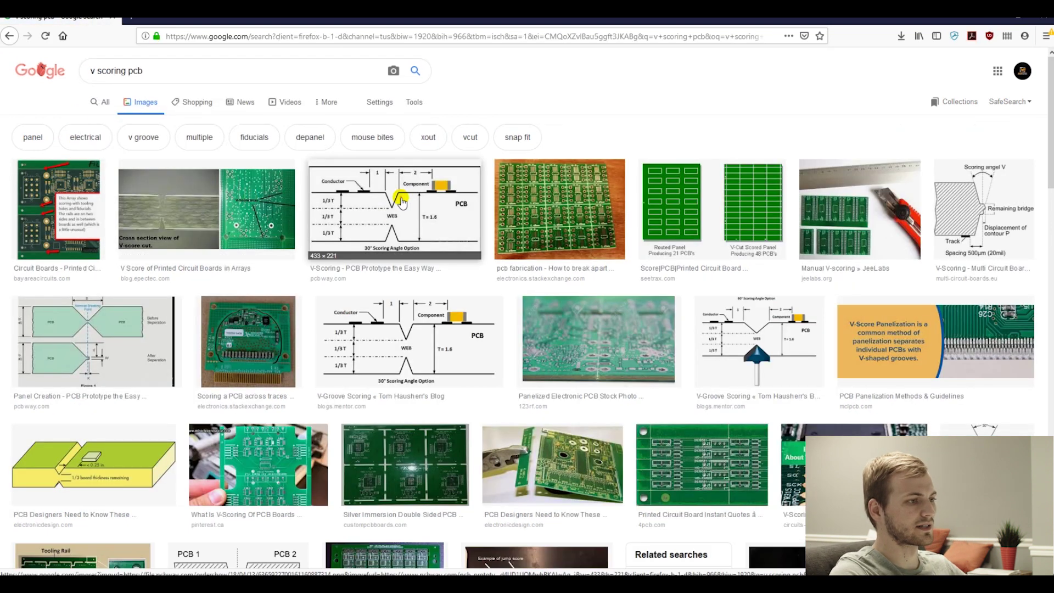
Step: Preview V-scoring example images, from the cross-section diagram to the pliers snap-off photo
left_click(398, 197)
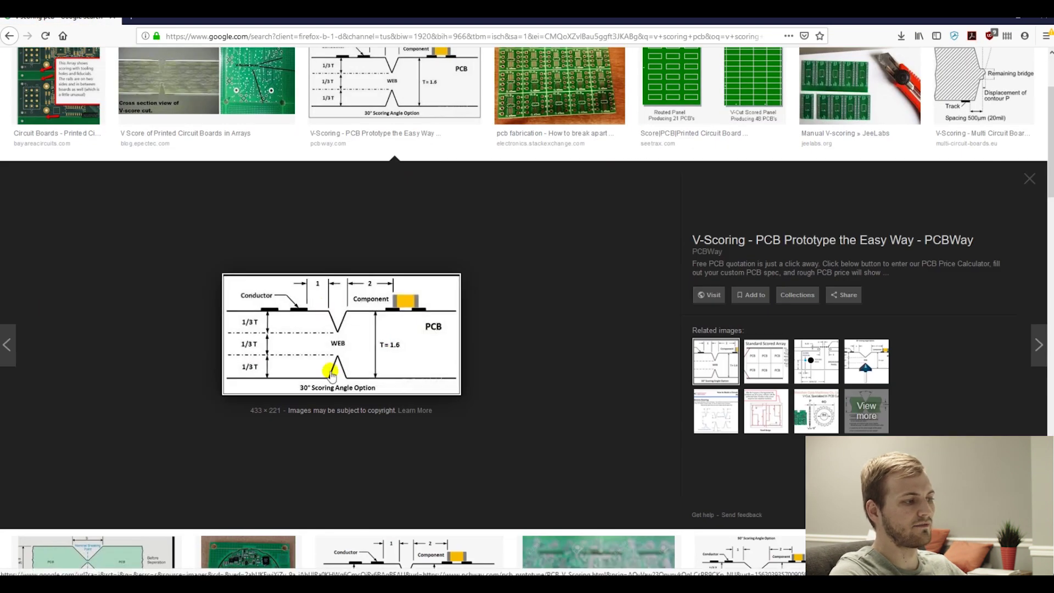
scroll(337, 362, "down", 5)
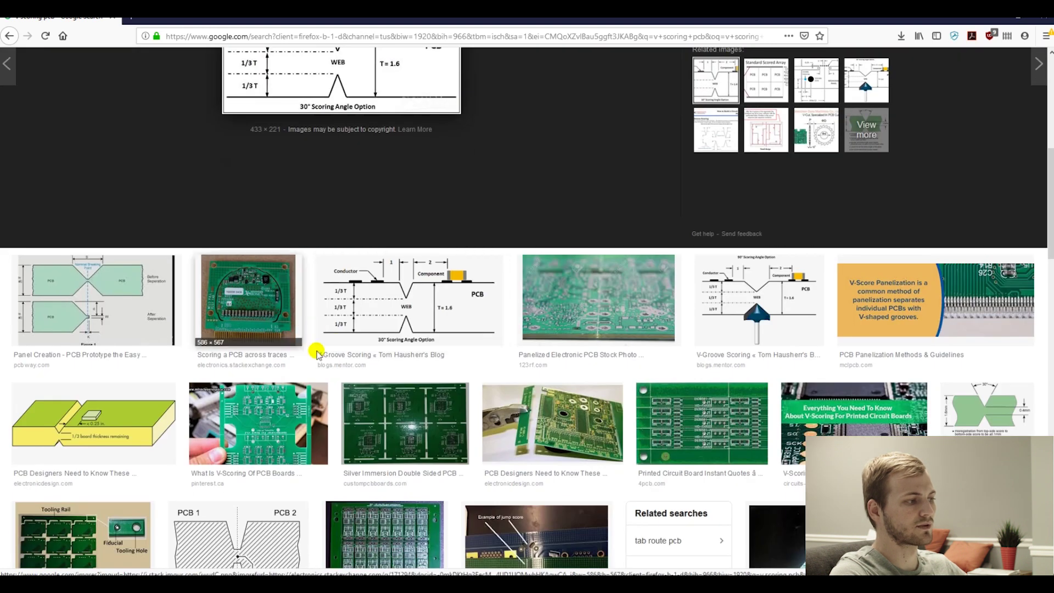
left_click(253, 423)
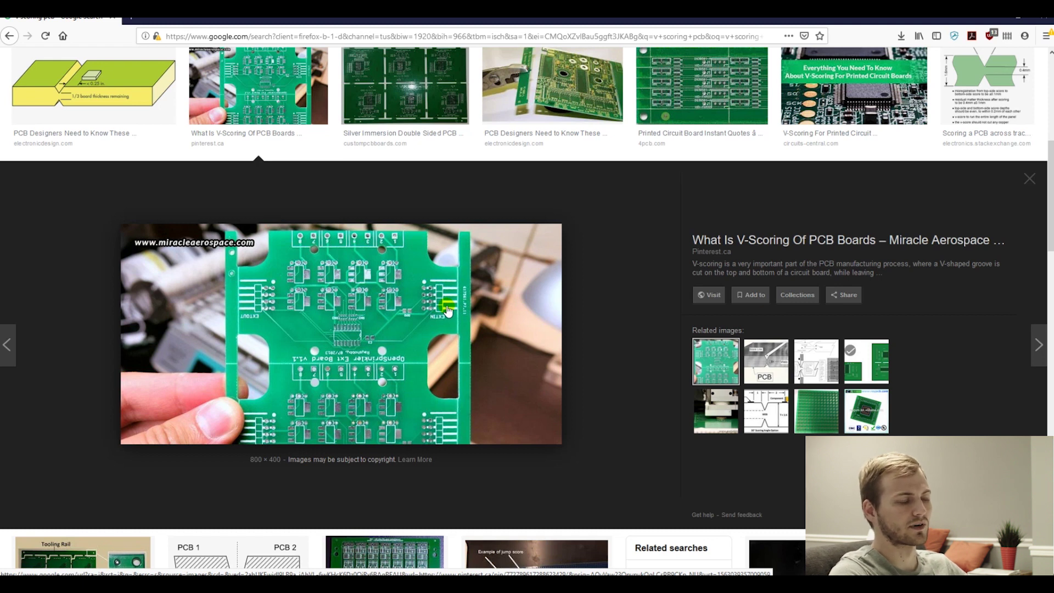
key("Right")
key("Right")
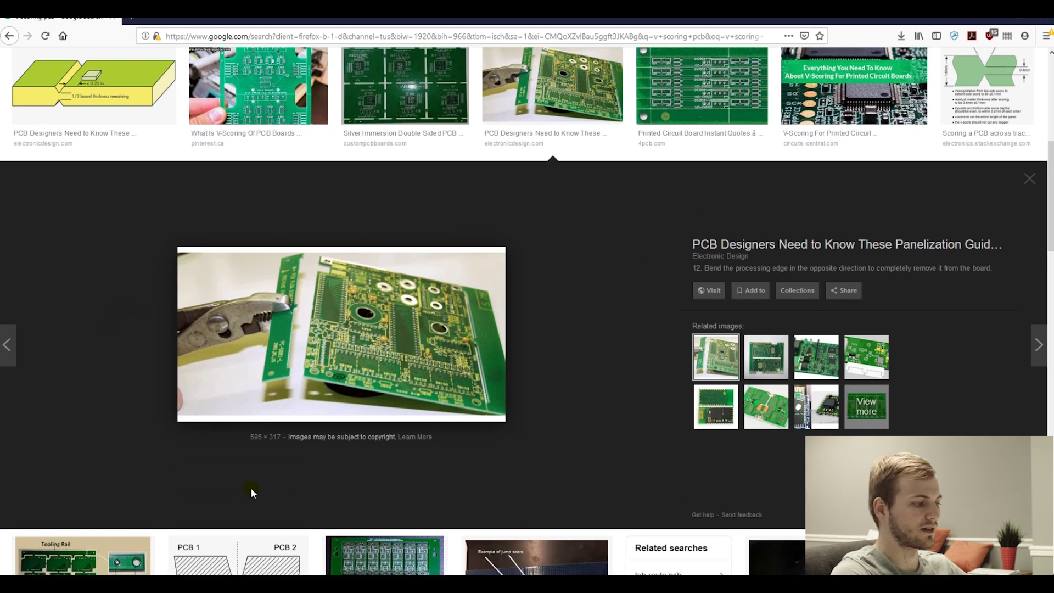
Step: Return to the NPA evaluation board in Pcbnew and select items on it
left_click(277, 557)
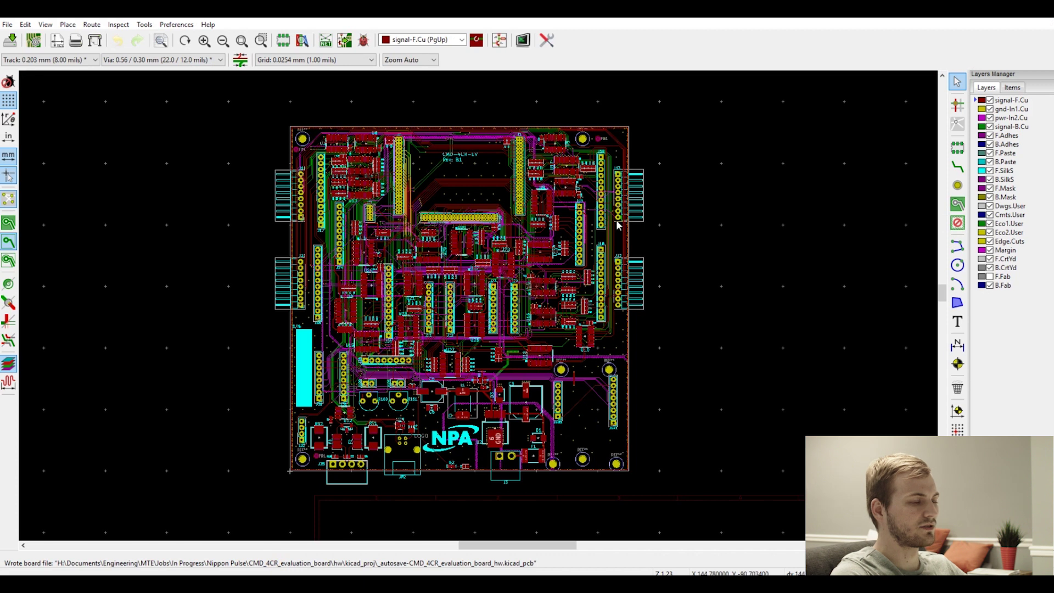
left_click_drag(255, 85, 717, 494)
left_click(505, 226)
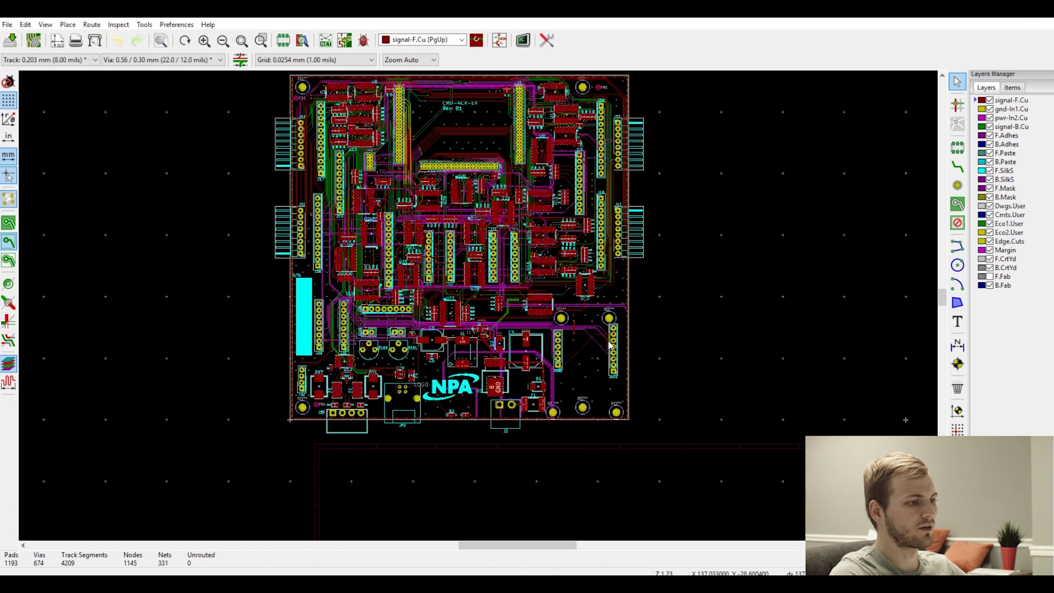
scroll(434, 164, "down", 1)
scroll(622, 246, "up", 10)
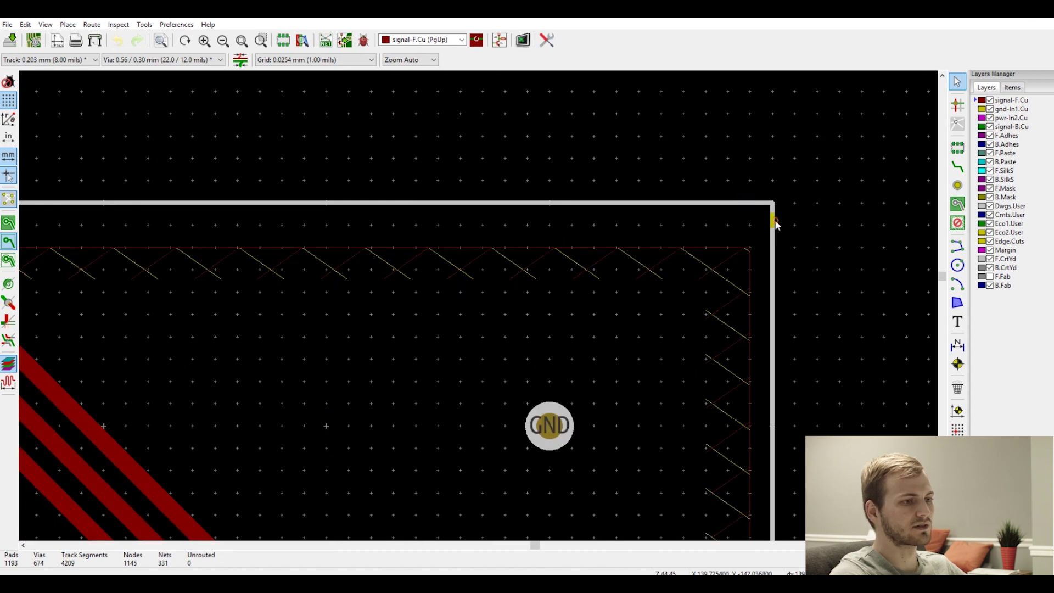
Step: Check the board's top and right edge lengths, 139.7 mm and 142.24 mm
left_click(749, 203)
left_click(772, 228)
scroll(455, 321, "down", 10)
scroll(494, 360, "up", 5)
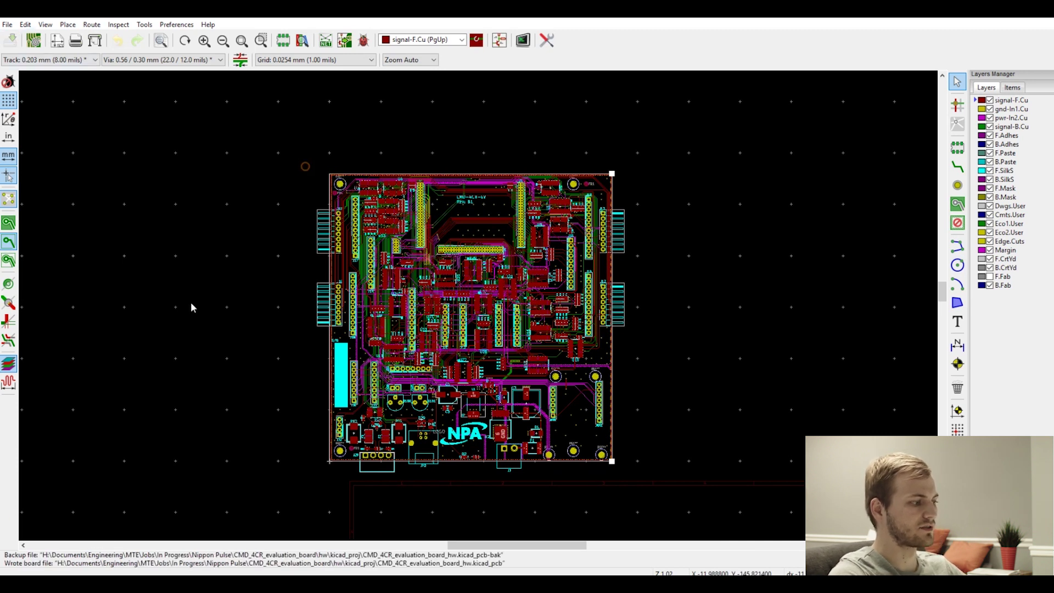
Step: Launch a new Pcbnew instance from the Start menu search
left_click(14, 571)
type("pcbnew")
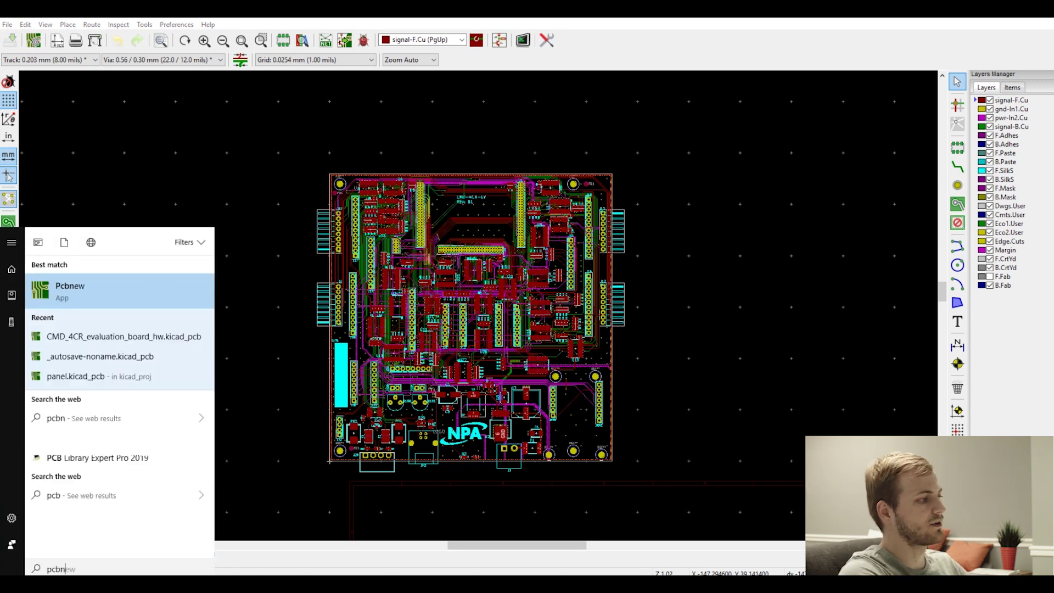
key("Return")
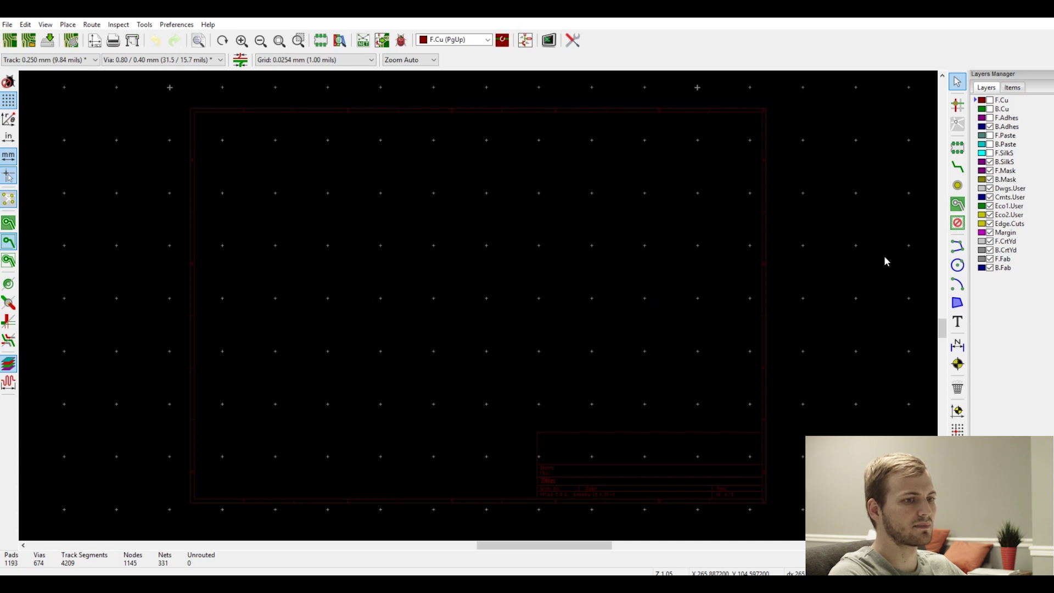
Step: Hide the F.SilkS, B.SilkS, F.Mask, B.Mask and F.CrtYd layers
left_click(990, 152)
left_click(990, 162)
left_click(989, 170)
left_click(989, 179)
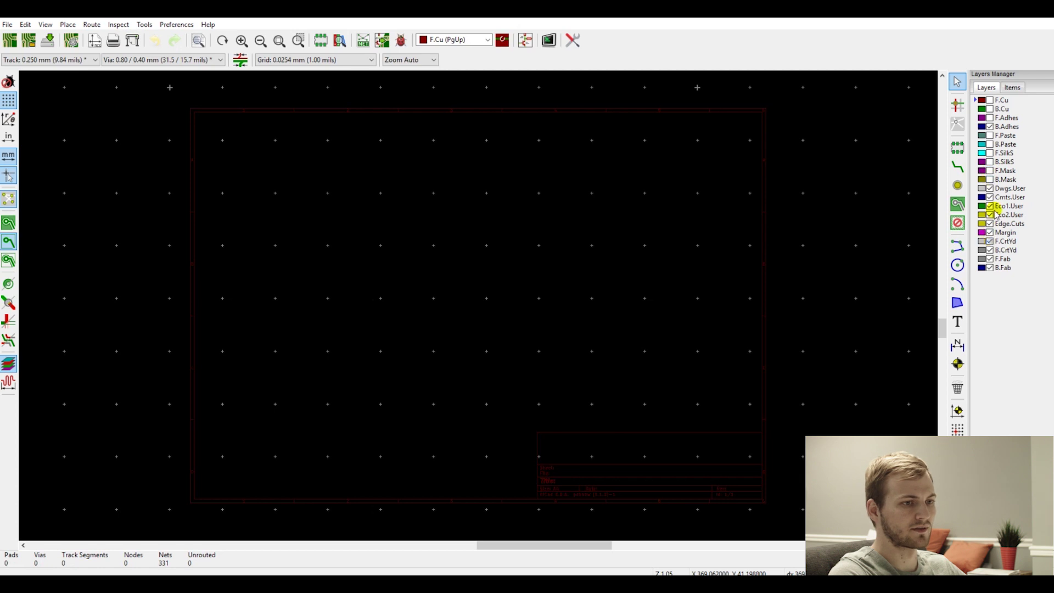
left_click(989, 241)
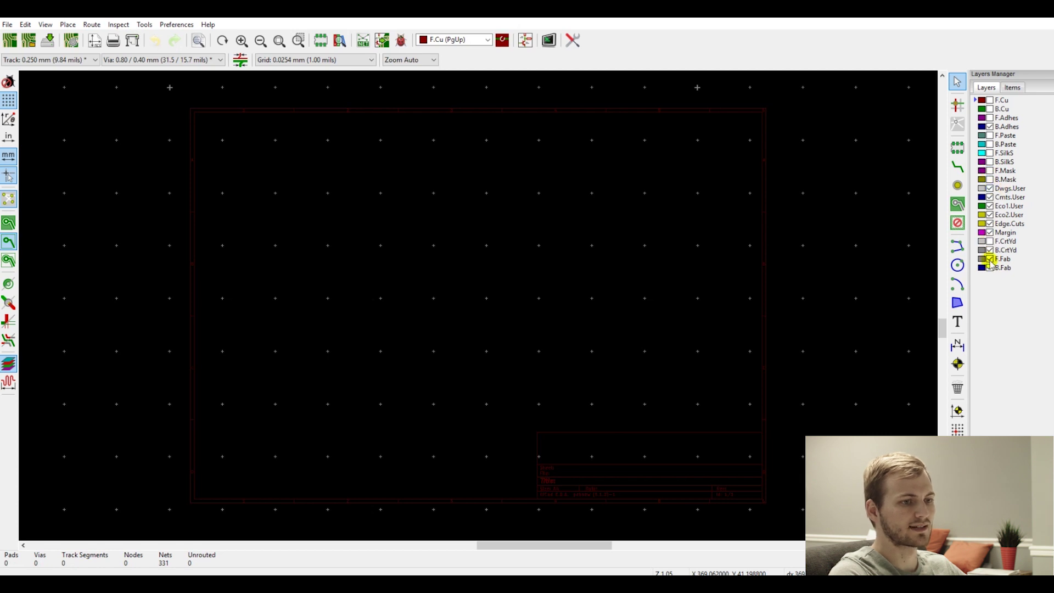
Step: Append CMD_4CR_evaluation_board_hw.kicad_pcb and place it at the crosshair
left_click(7, 24)
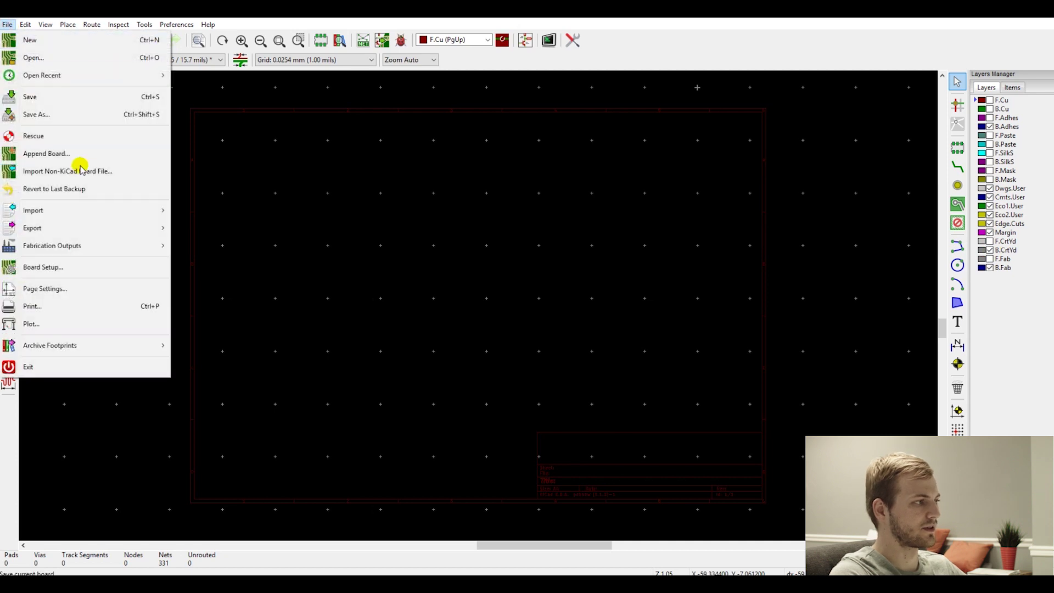
left_click(82, 155)
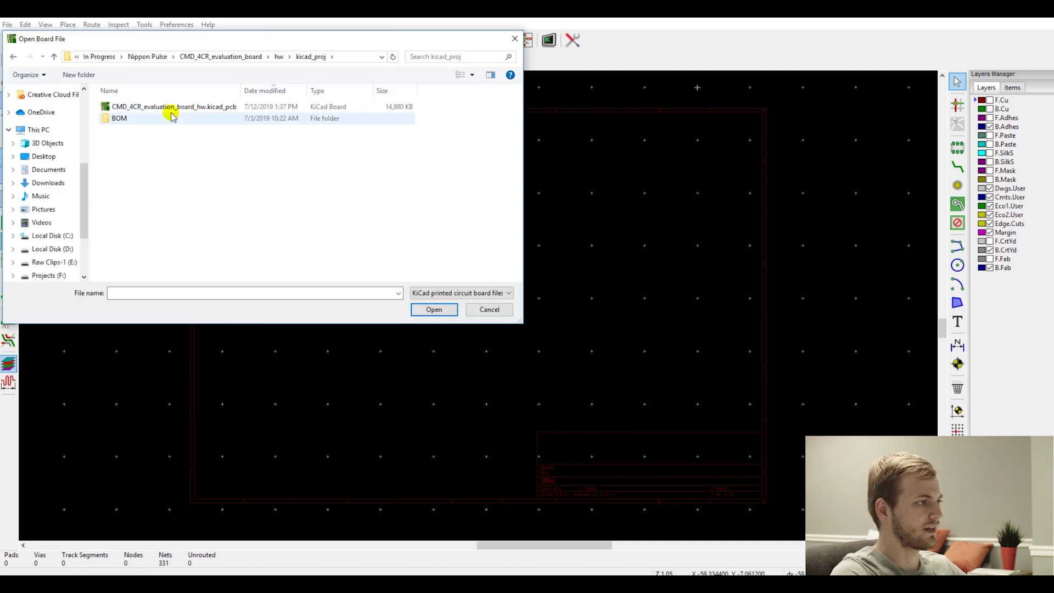
double_click(169, 106)
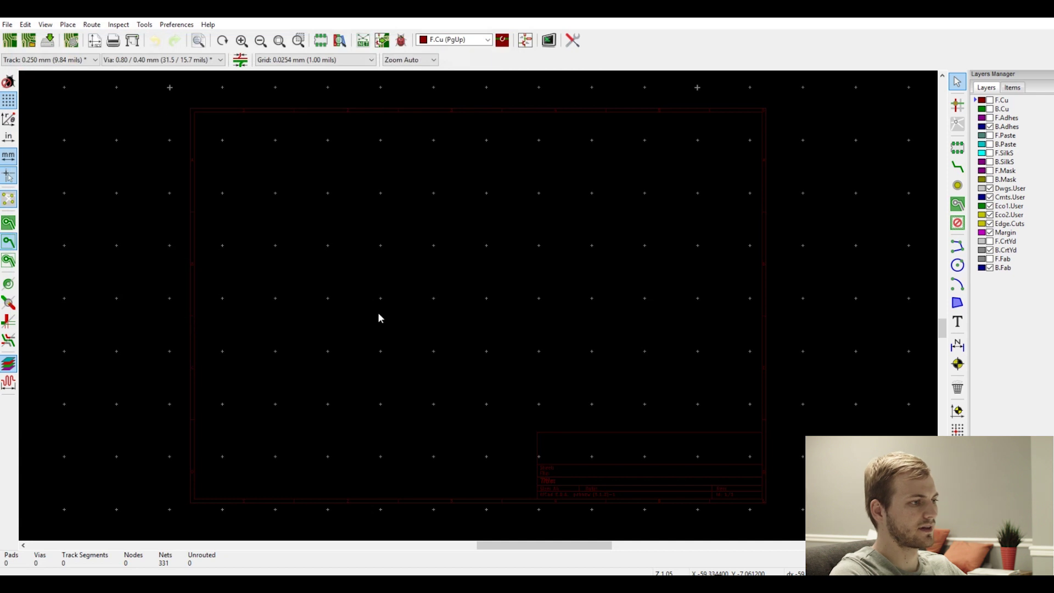
scroll(365, 315, "down", 1)
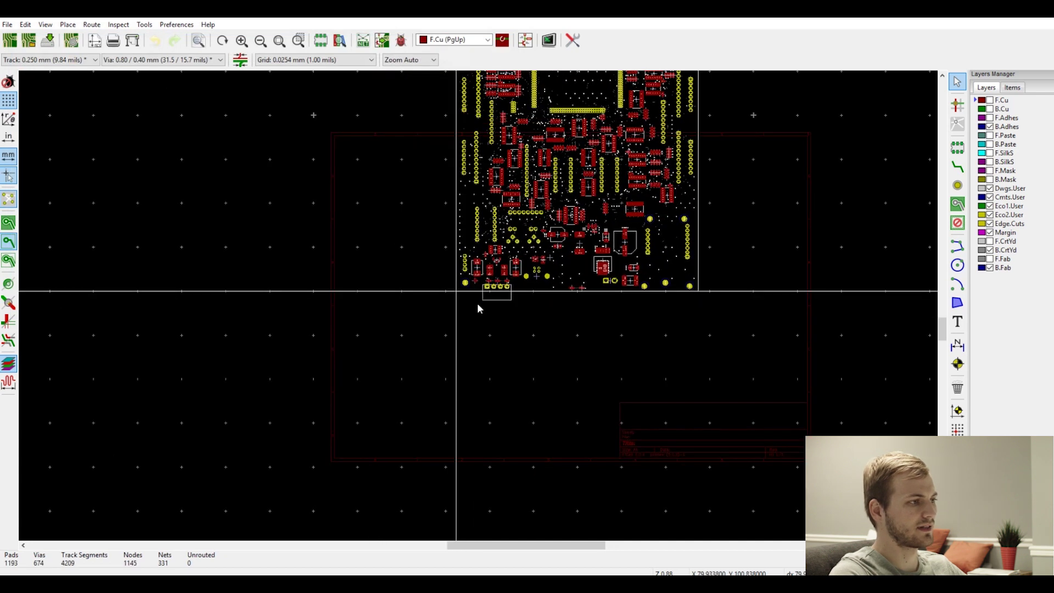
scroll(476, 298, "down", 2)
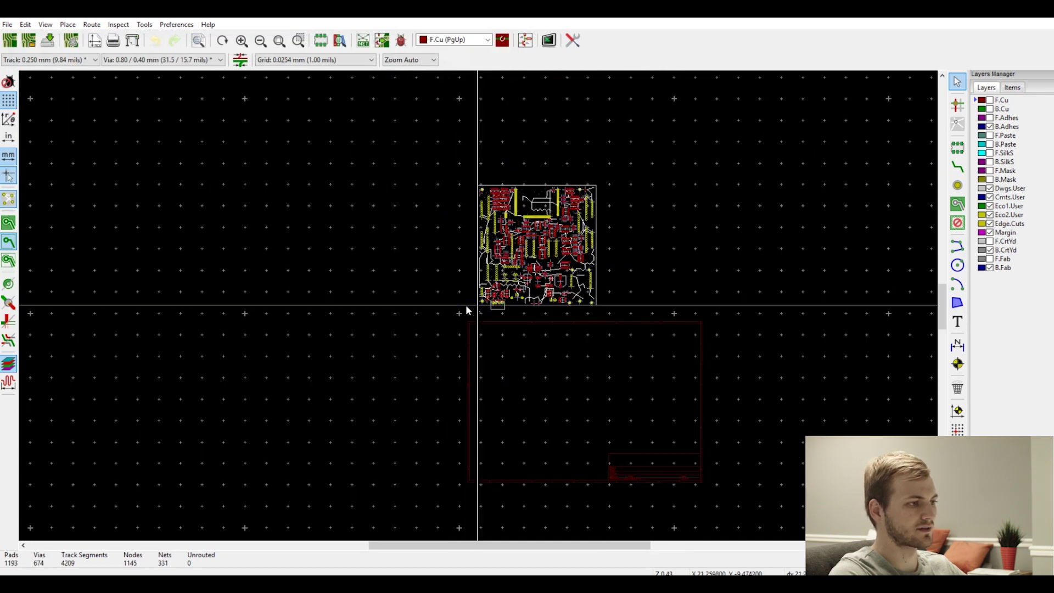
scroll(462, 306, "up", 1)
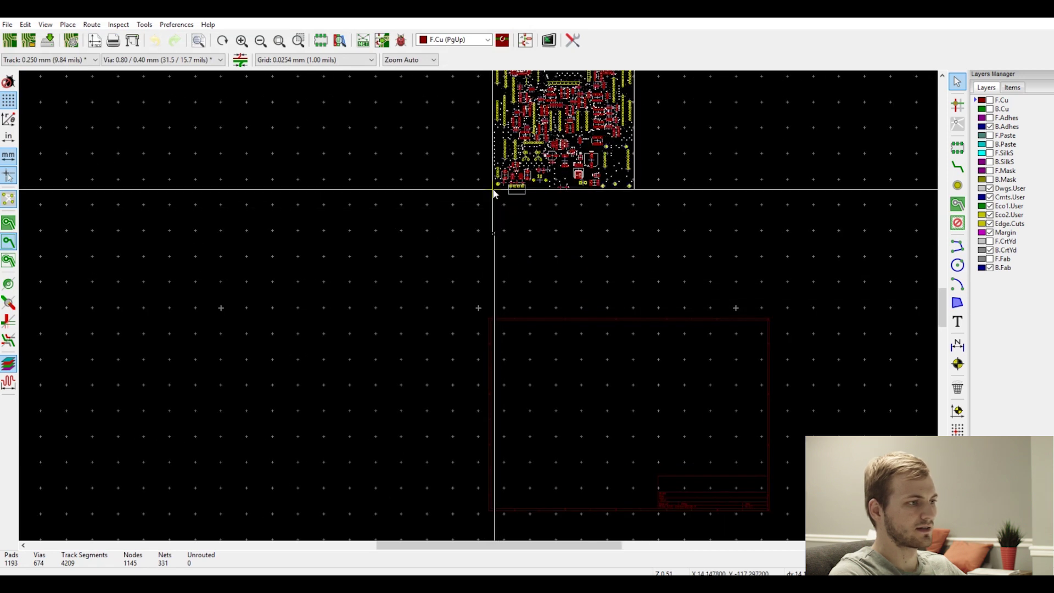
scroll(493, 192, "down", 1)
left_click(469, 300)
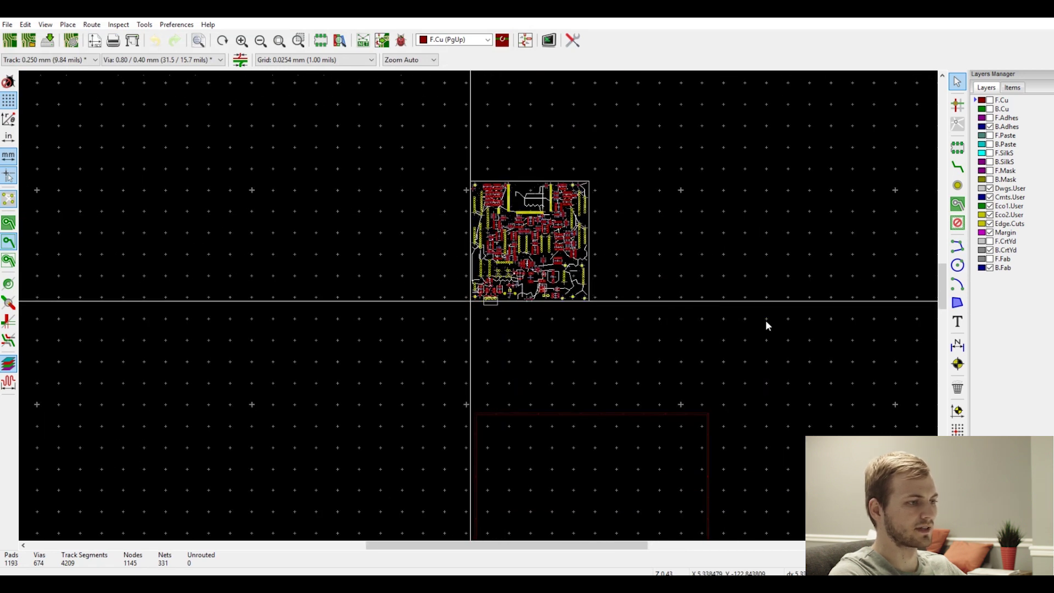
Step: Open Board Setup, showing 4 copper layers and 1.6 mm thickness
scroll(540, 240, "up", 3)
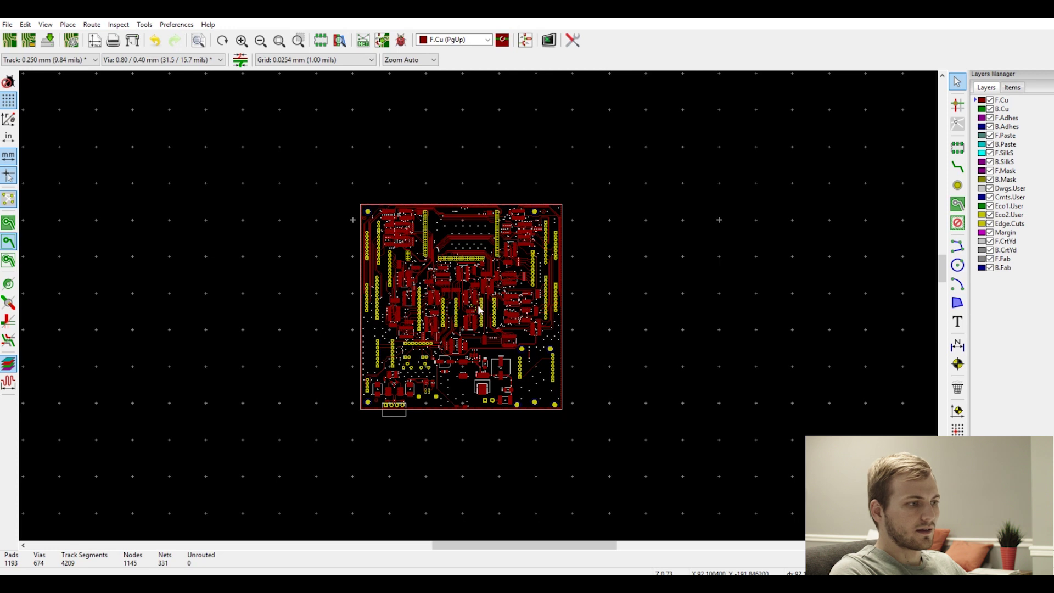
scroll(478, 310, "up", 1)
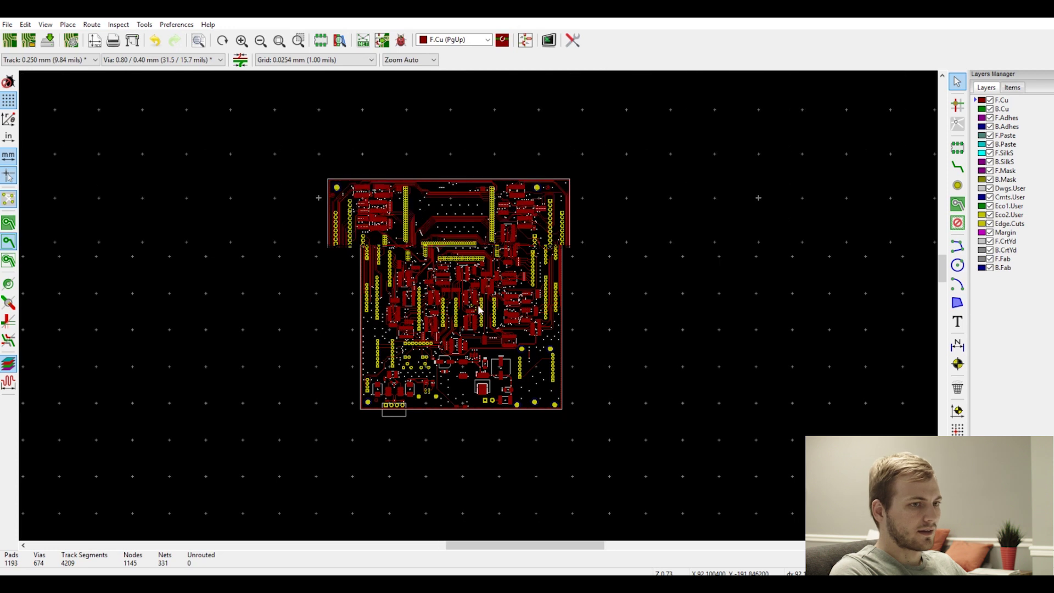
left_click(11, 24)
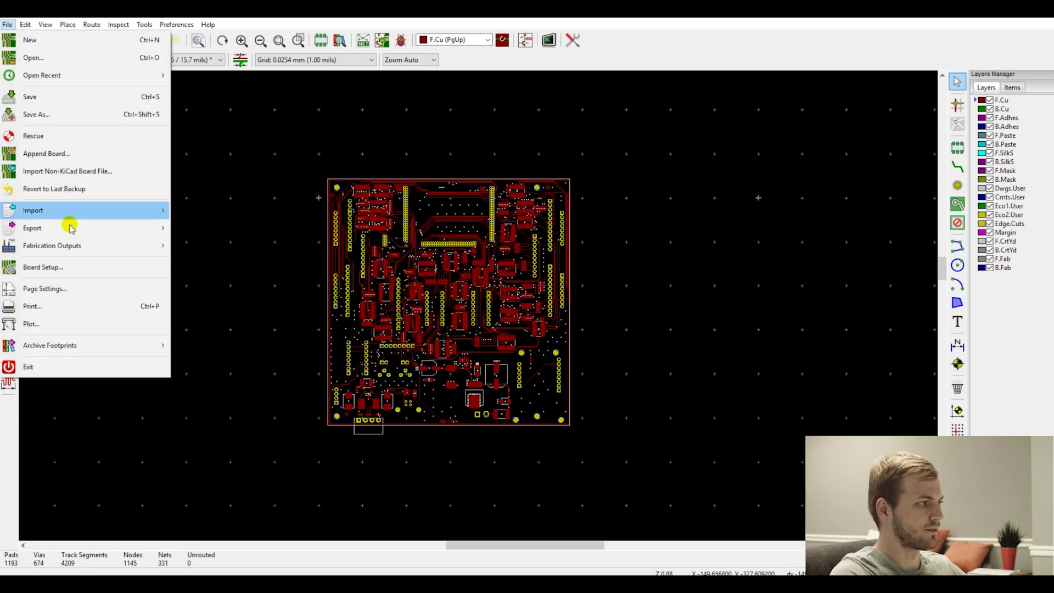
left_click(66, 267)
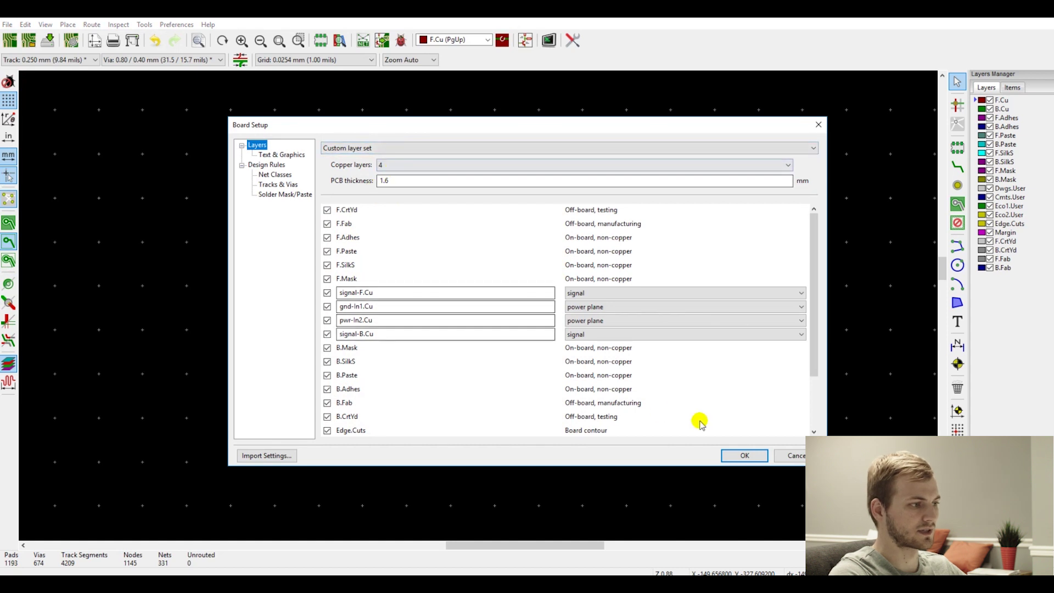
left_click(738, 455)
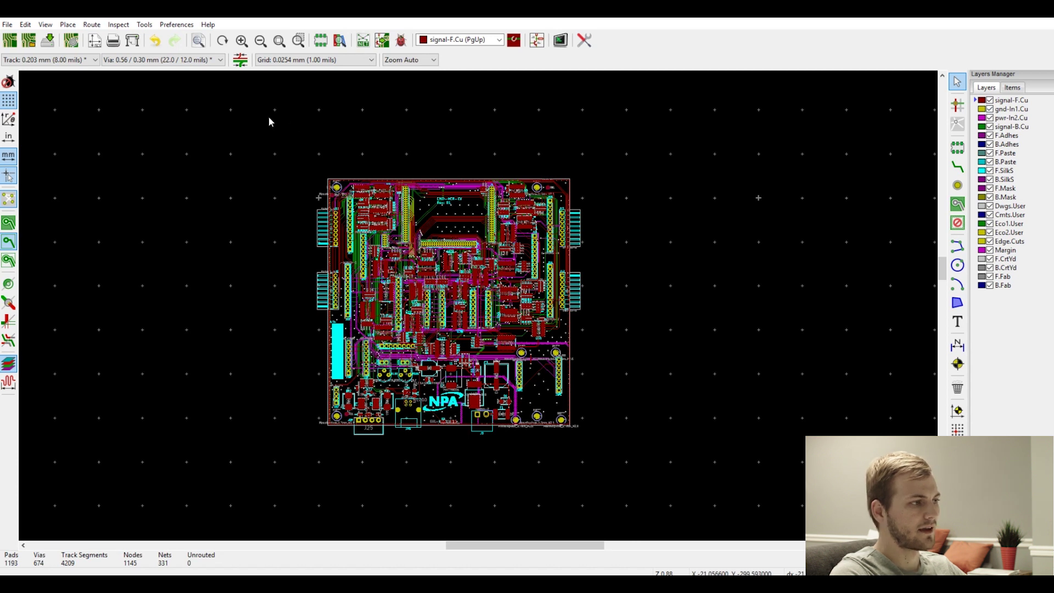
left_click_drag(267, 118, 647, 444)
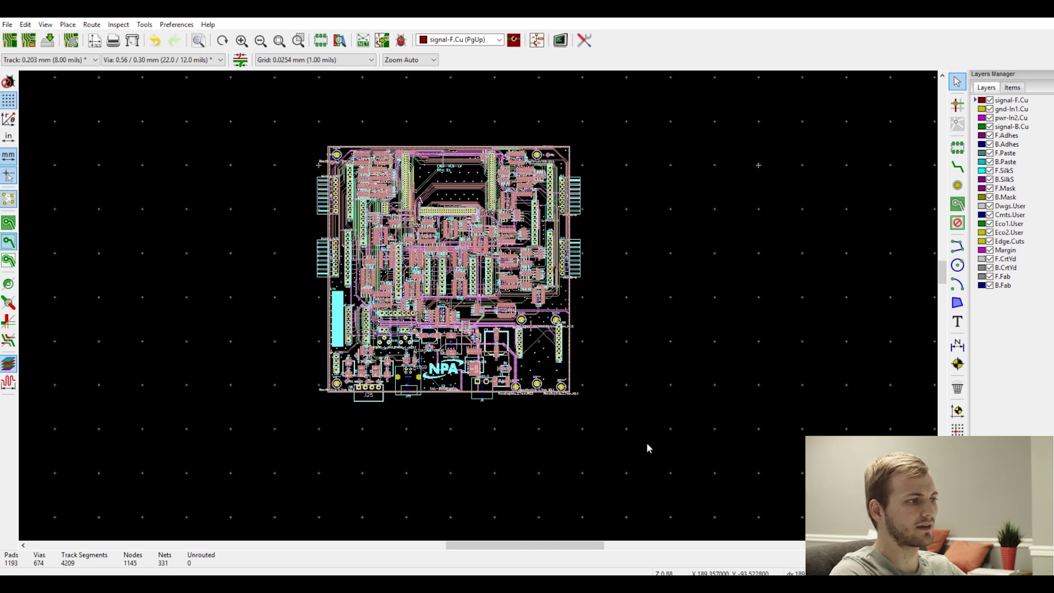
Step: Use Filter Selection to select all footprints, tracks, vias and text on the board
right_click(647, 445)
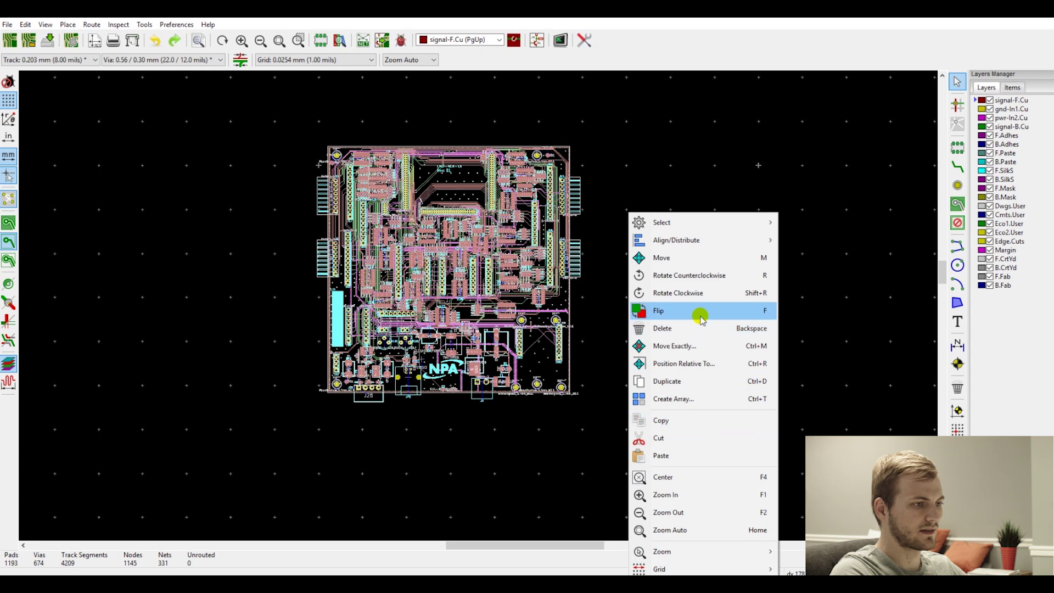
mouse_move(715, 221)
left_click(844, 222)
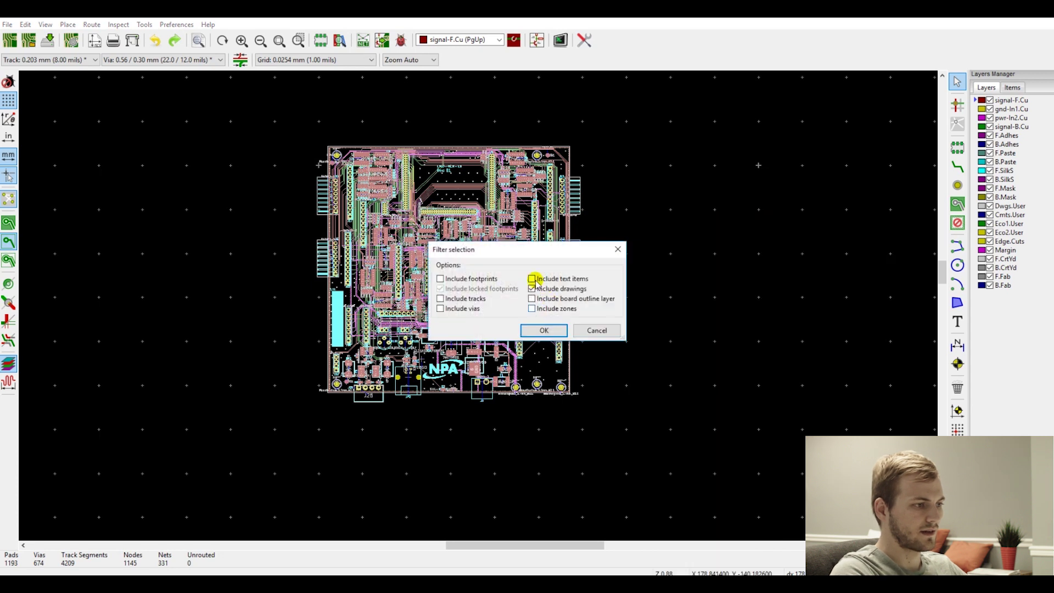
left_click(531, 298)
left_click(531, 308)
left_click(532, 278)
left_click(440, 278)
left_click(440, 298)
left_click(440, 308)
left_click(544, 330)
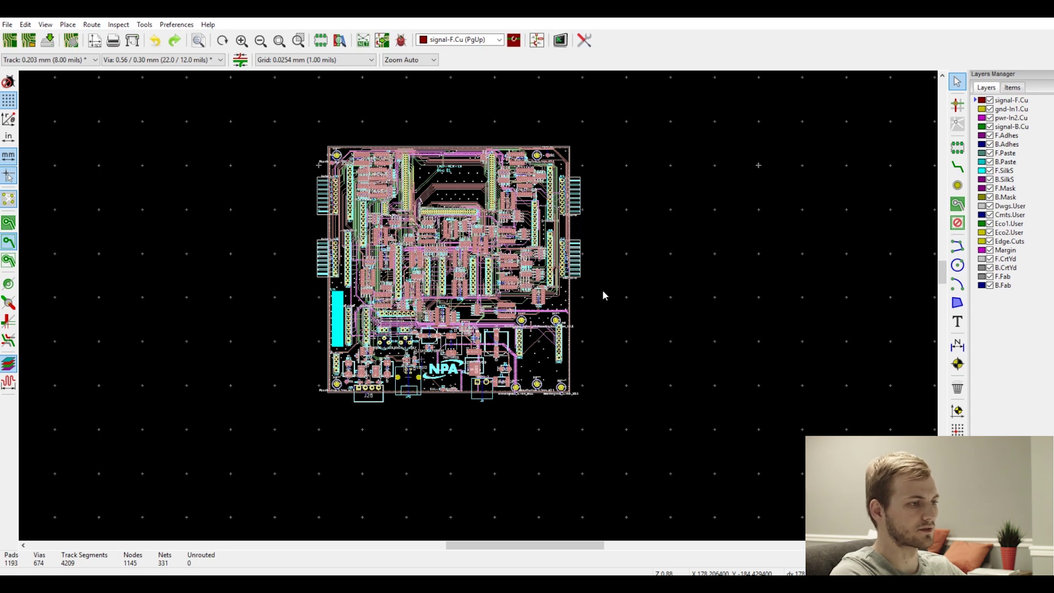
Step: Delete the selected items and the leftover cyan block, then centre on the bare outline
key("ctrl+y")
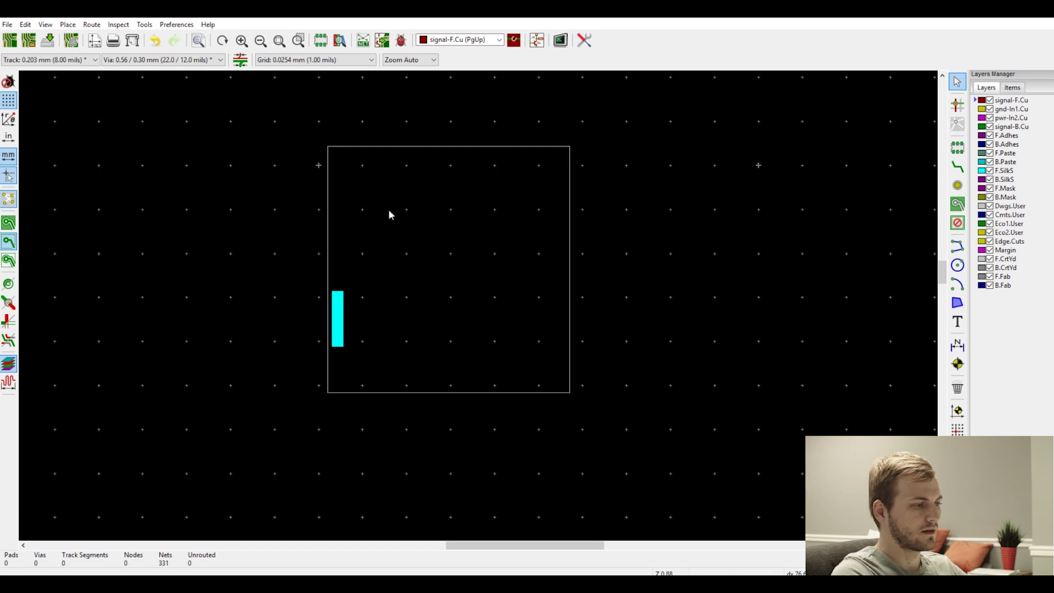
left_click(338, 332)
key("Delete")
scroll(324, 146, "down", 3)
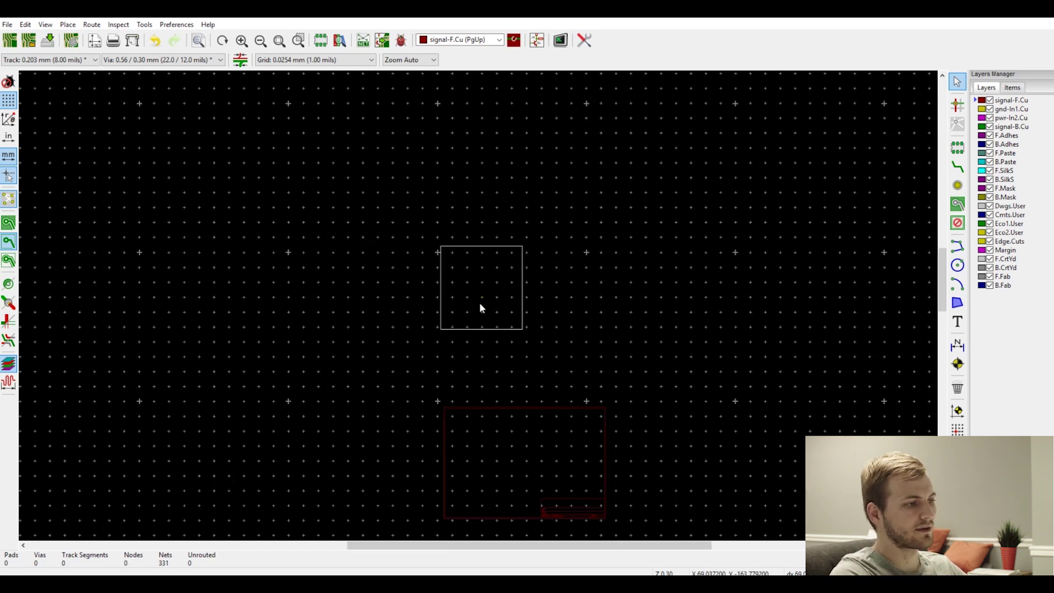
scroll(483, 306, "up", 4)
scroll(482, 310, "down", 3)
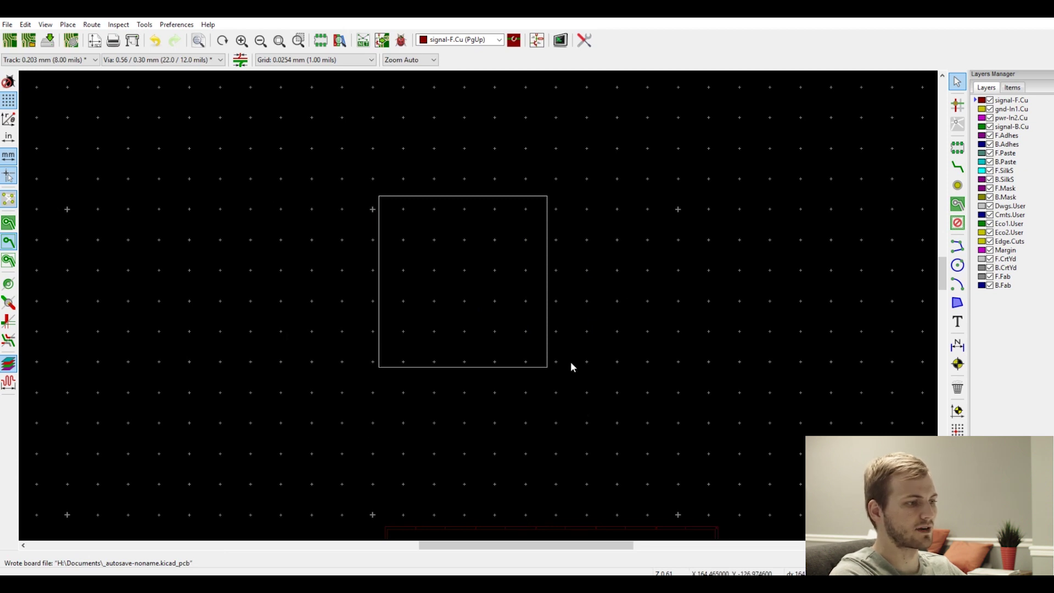
key("F4")
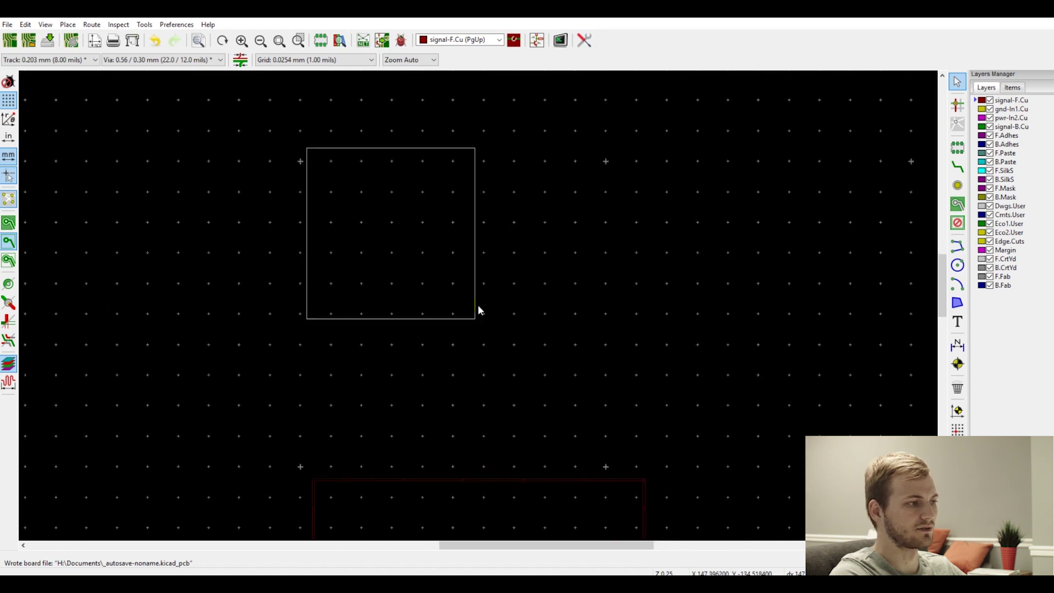
Step: Measure the outline corner to corner: 139.70 mm by 142.24 mm, about 199.37 mm diagonal
left_click_drag(366, 204, 283, 206)
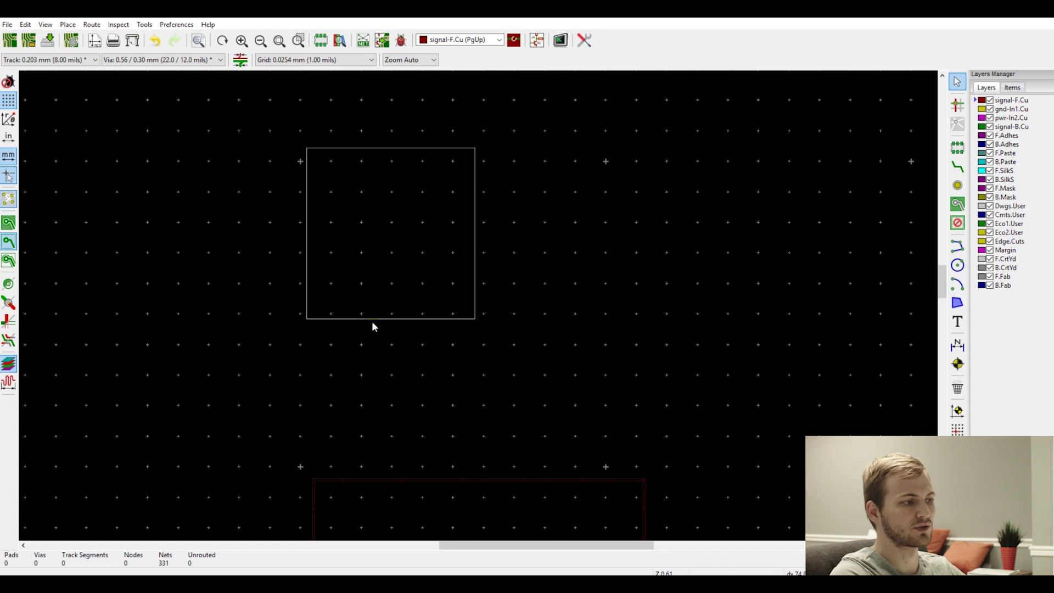
scroll(362, 322, "up", 3)
scroll(479, 310, "up", 3)
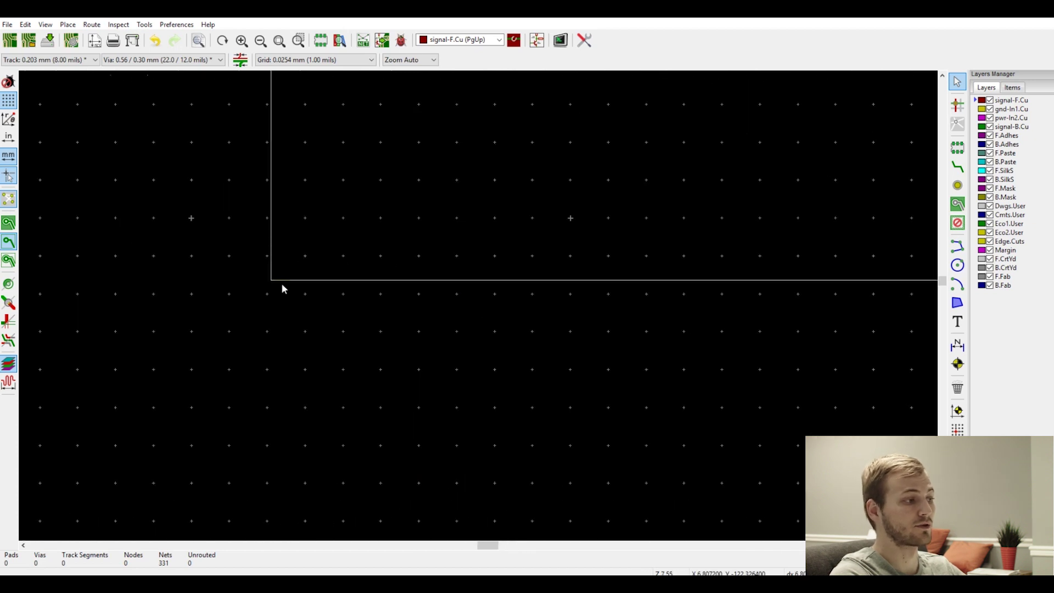
scroll(476, 305, "down", 6)
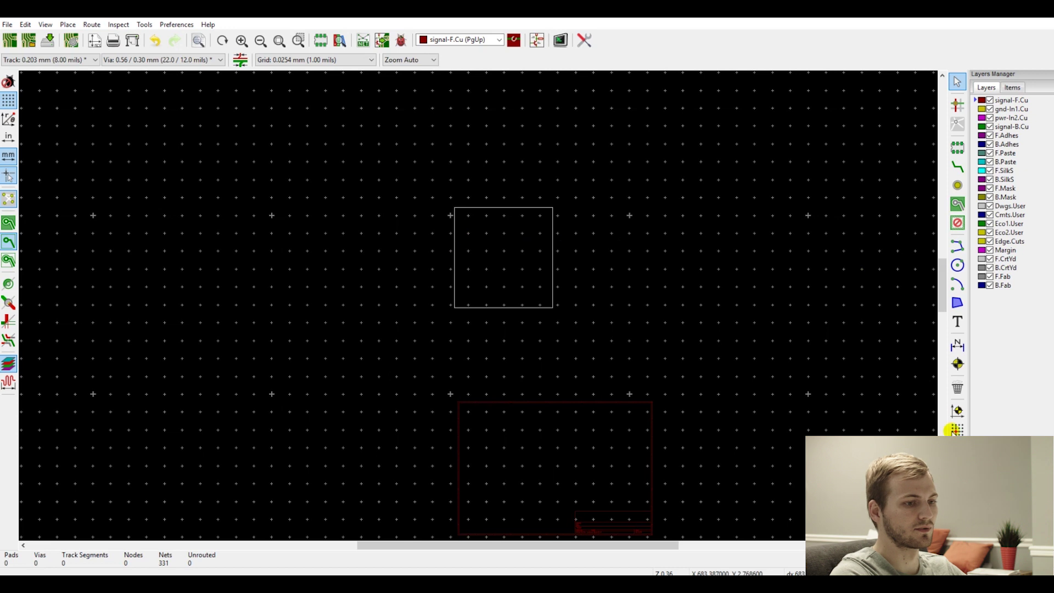
scroll(454, 307, "up", 10)
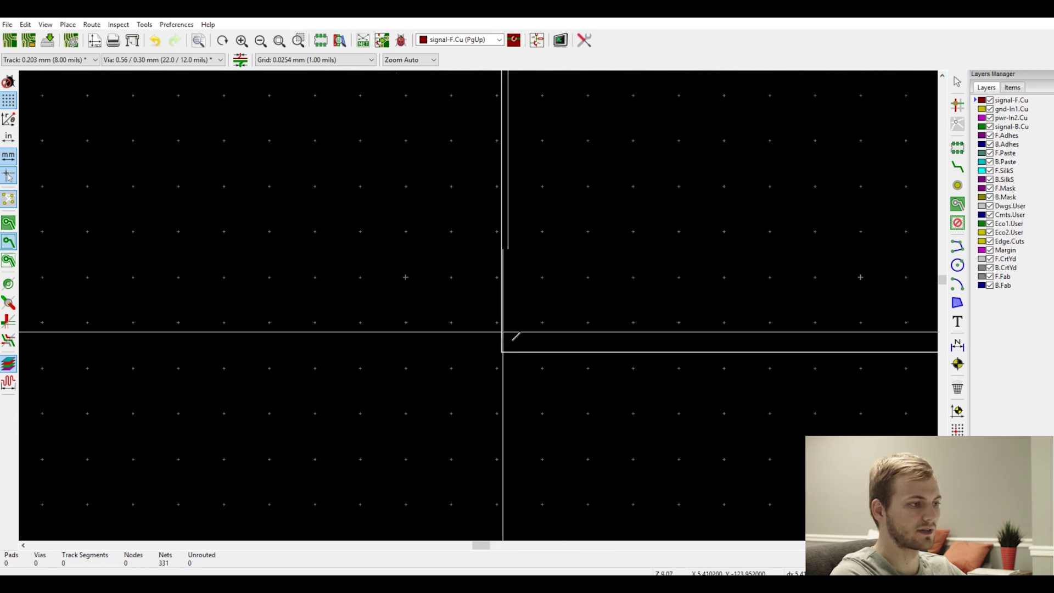
scroll(510, 341, "up", 5)
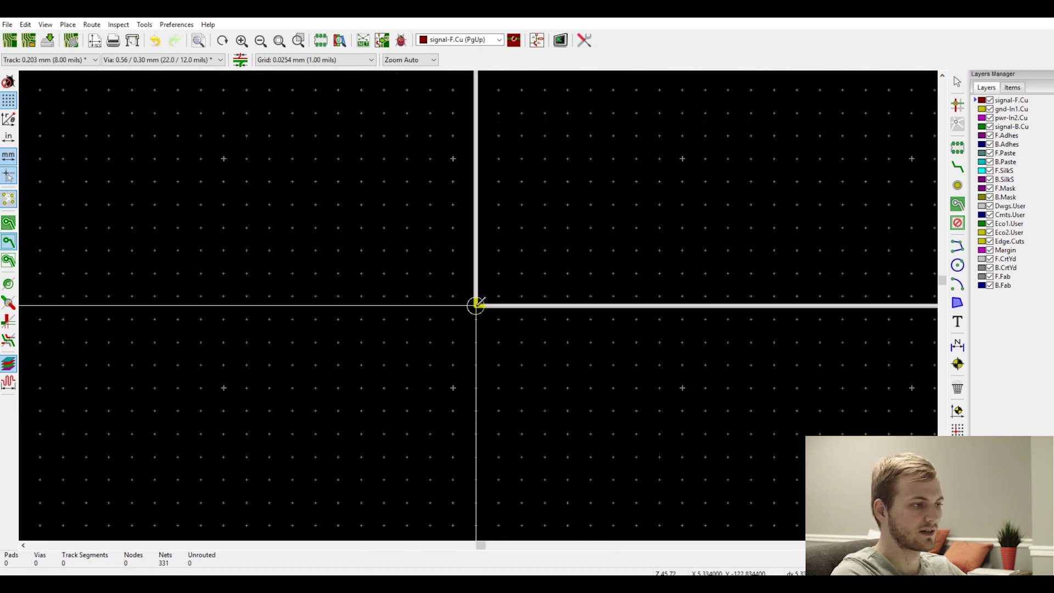
left_click(476, 303)
scroll(549, 242, "down", 8)
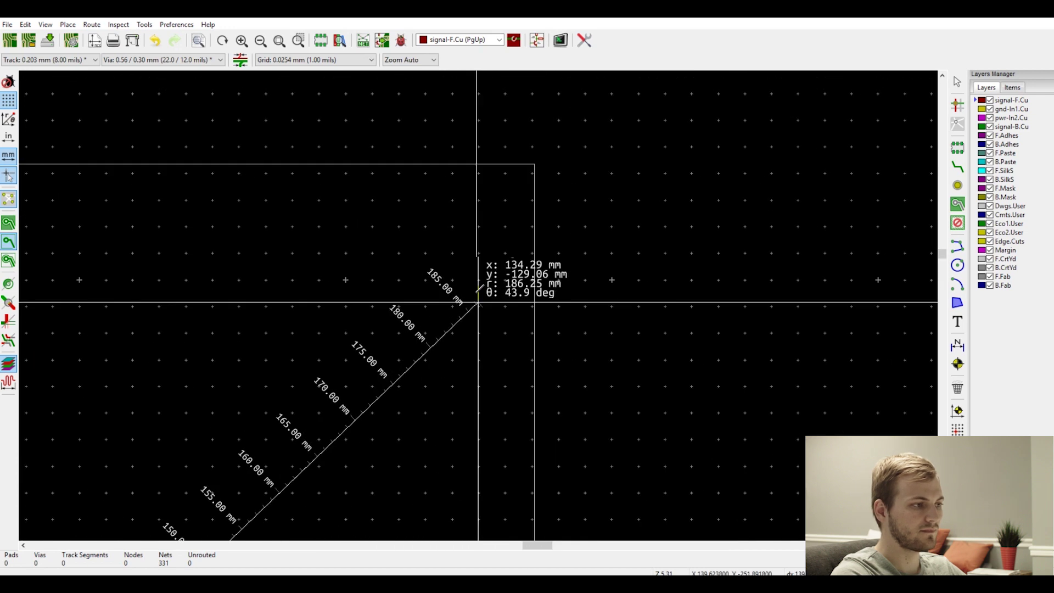
scroll(473, 275, "up", 10)
left_click(519, 278)
scroll(519, 278, "down", 4)
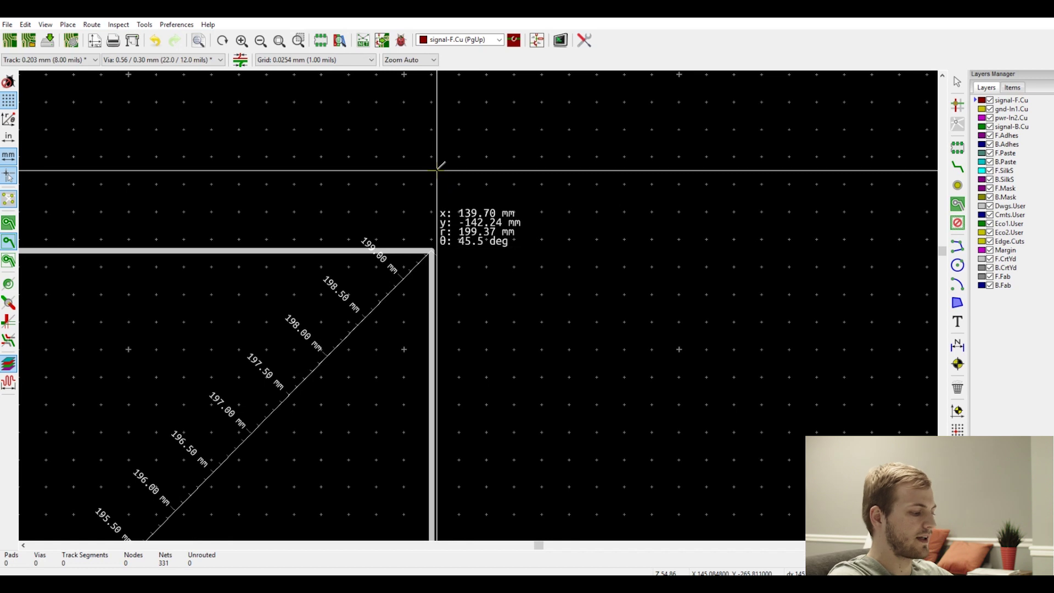
scroll(437, 171, "down", 5)
Step: Leave the measure tool and box-select the whole board outline
key("Escape")
scroll(476, 304, "down", 5)
left_click_drag(278, 243, 546, 520)
Step: Start Create Array on the outline with 2 horizontal and 2 vertical copies
right_click(410, 313)
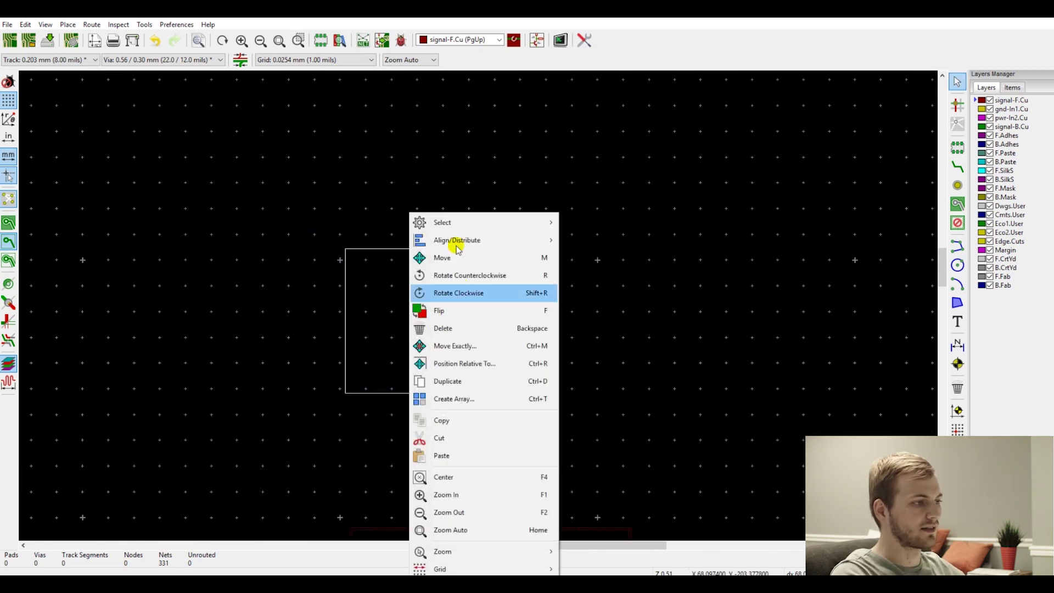
left_click(530, 399)
double_click(146, 117)
type("3")
key("shift+Tab")
type("2")
double_click(114, 118)
type("2")
Step: Set array spacing to 141.7 mm horizontally and 144.24 mm vertically, and create it
double_click(122, 135)
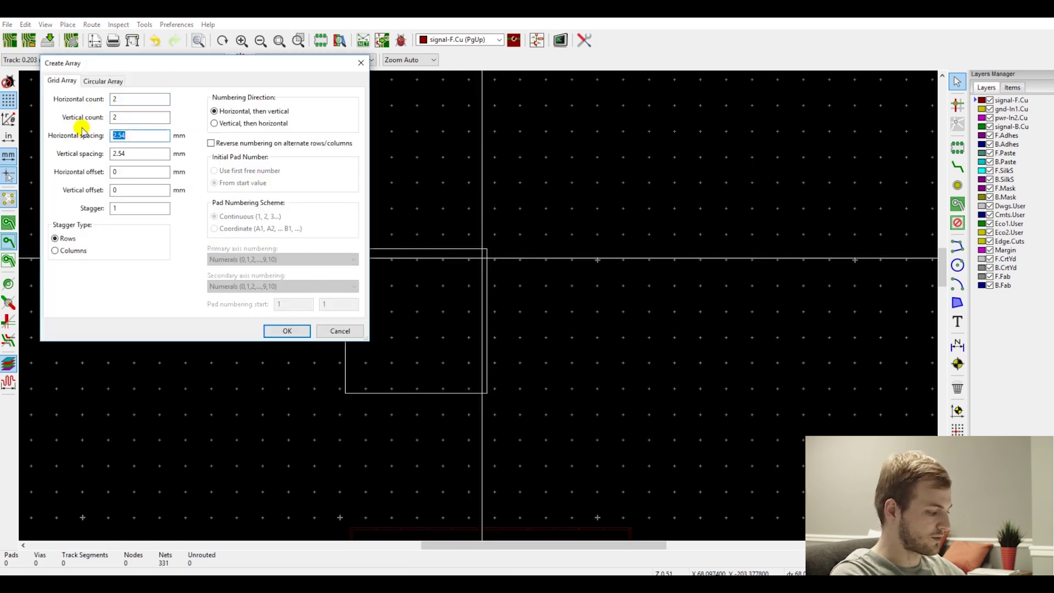
type("141")
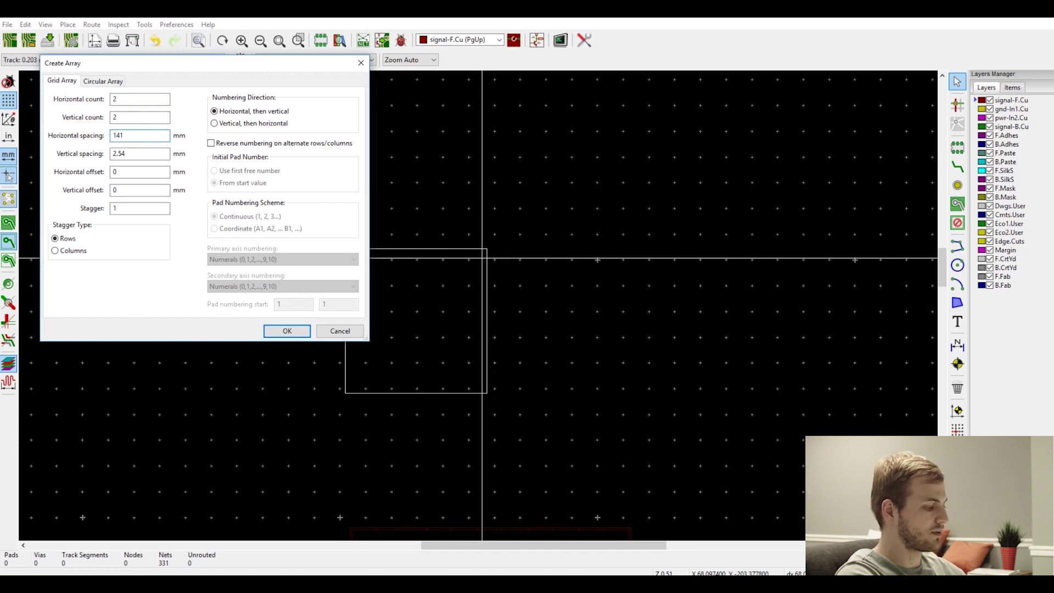
type(".7")
key("Tab")
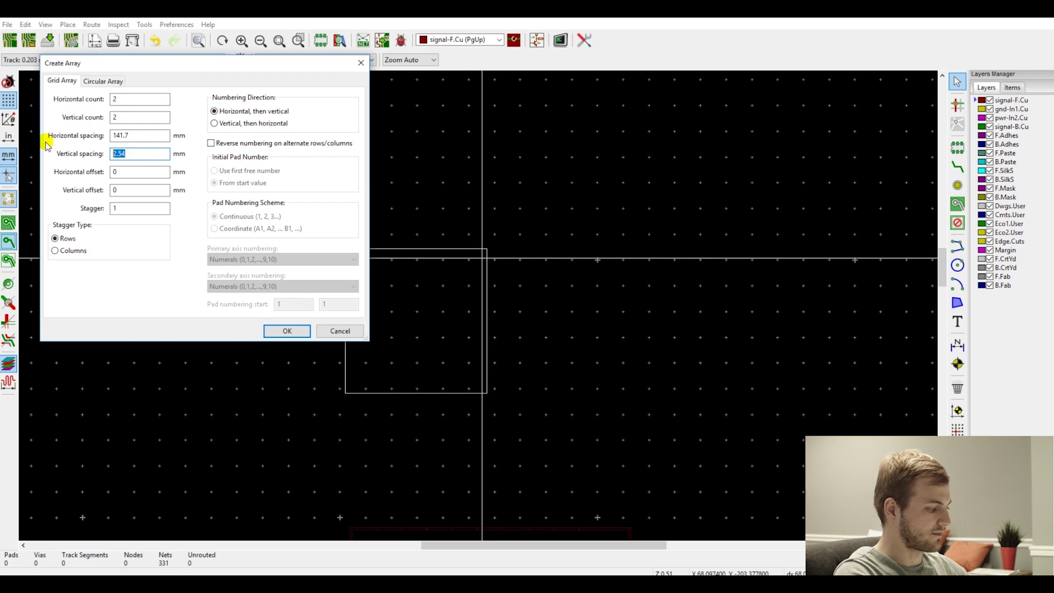
type("144.24")
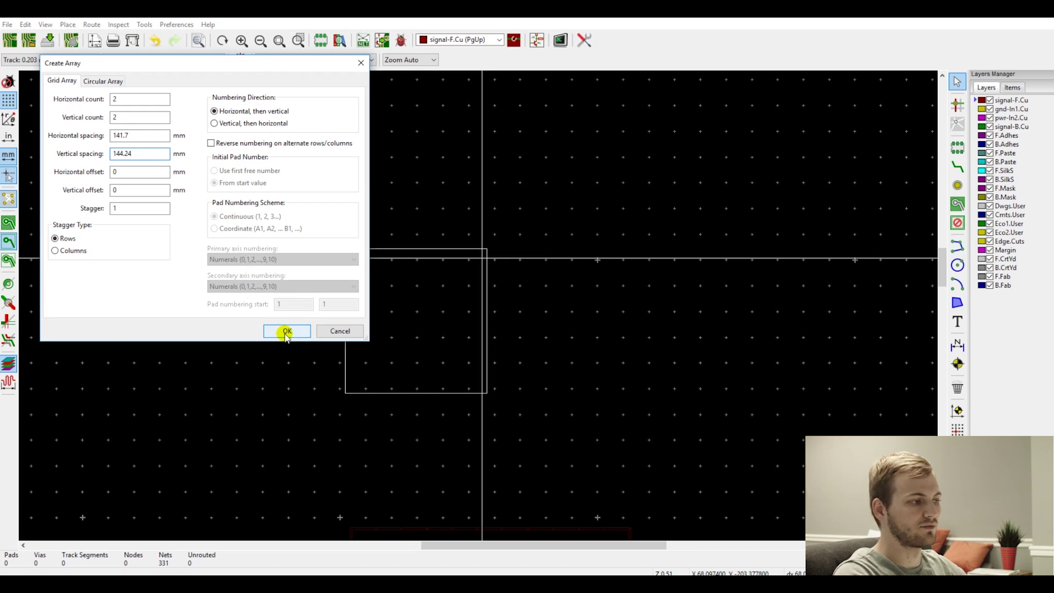
left_click(286, 331)
scroll(455, 305, "down", 3)
scroll(488, 357, "up", 2)
Step: Pick the Grid Origin tool and bring up the grid size list
scroll(478, 310, "up", 1)
scroll(478, 310, "up", 3)
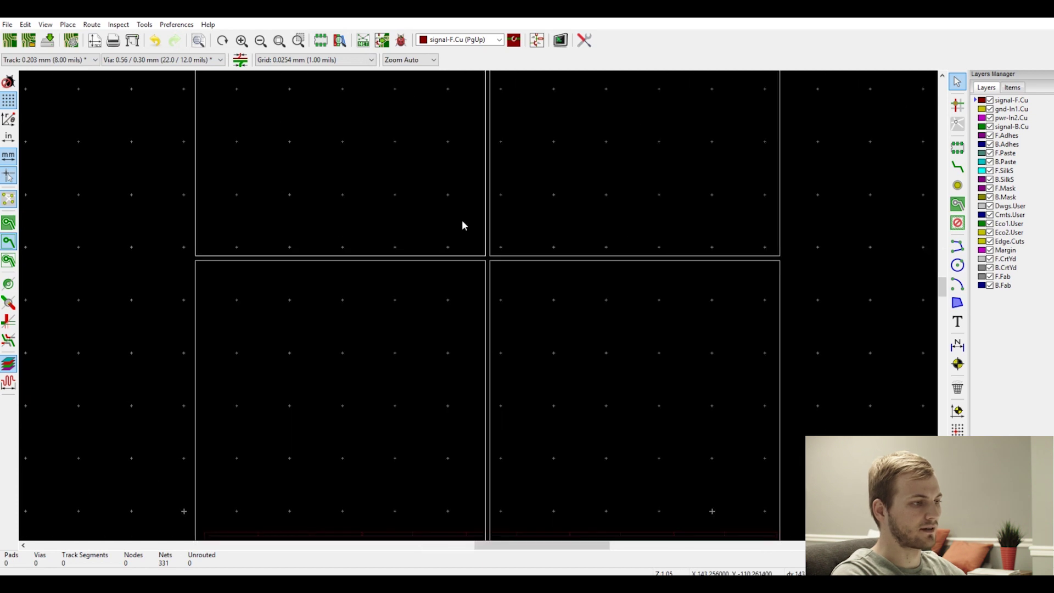
scroll(477, 307, "down", 4)
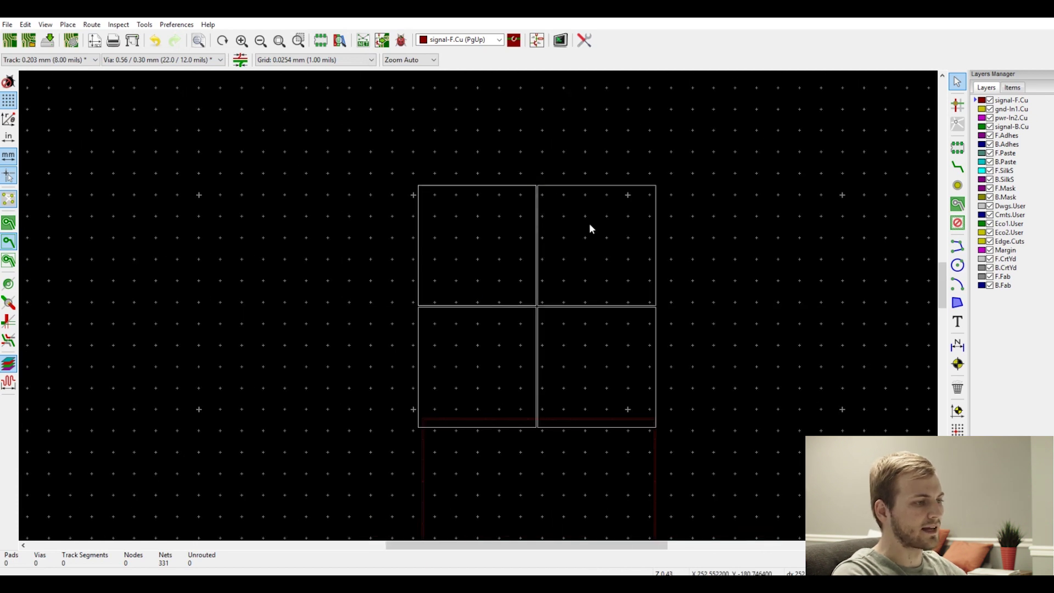
scroll(477, 305, "up", 4)
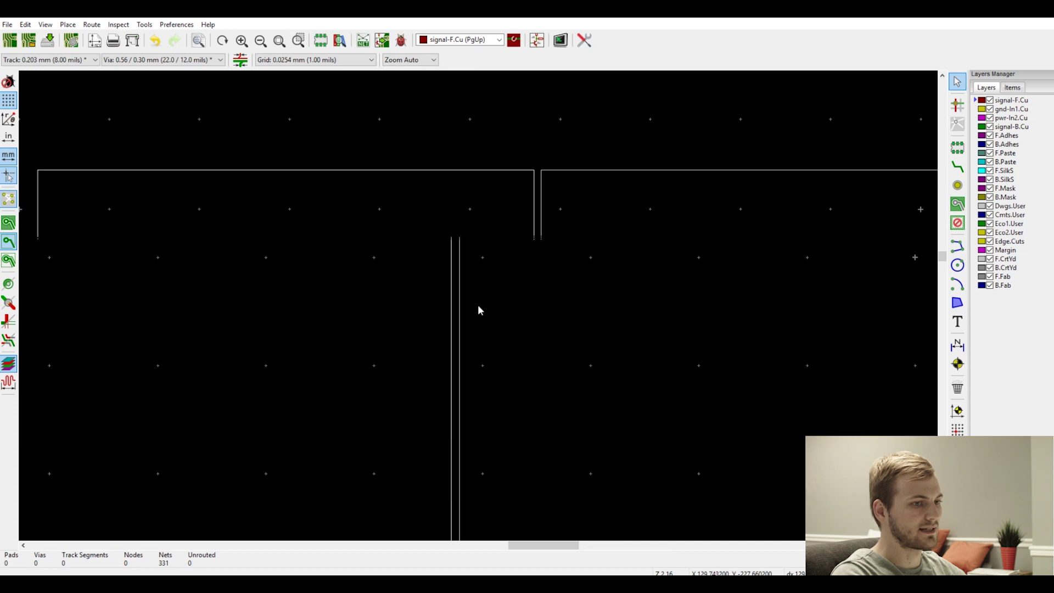
scroll(478, 306, "down", 4)
left_click(957, 429)
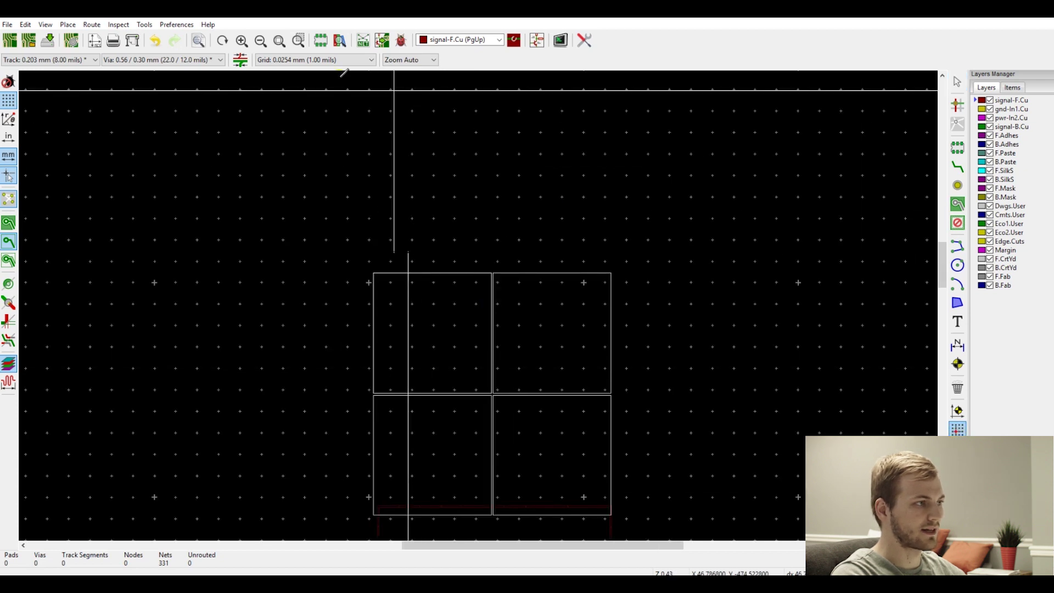
left_click(318, 60)
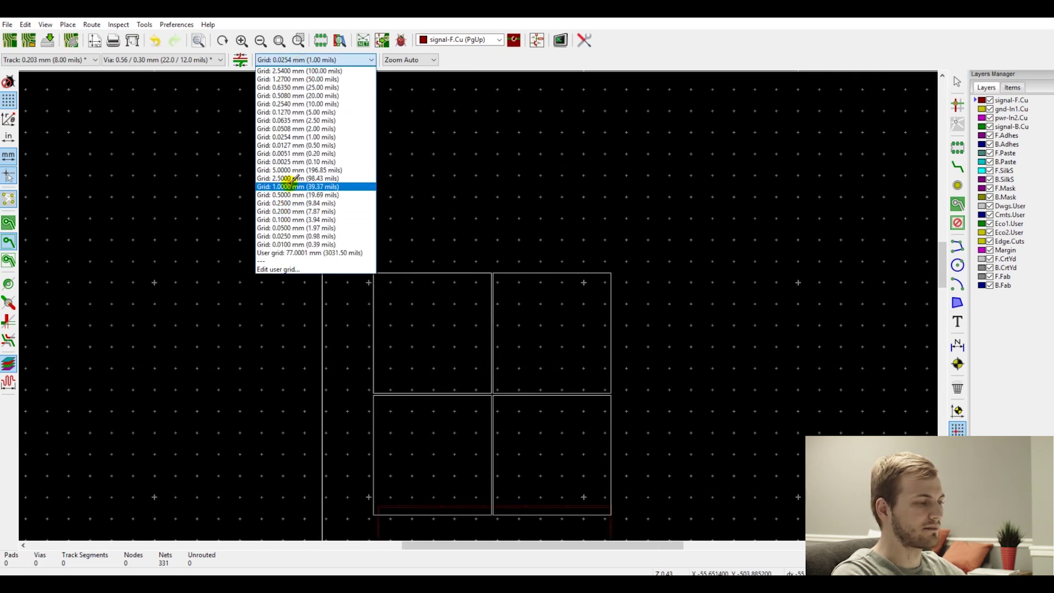
Step: Use a 1.0000 mm grid with origin at the outline corner, and start placing a footprint
left_click(289, 187)
scroll(388, 383, "up", 3)
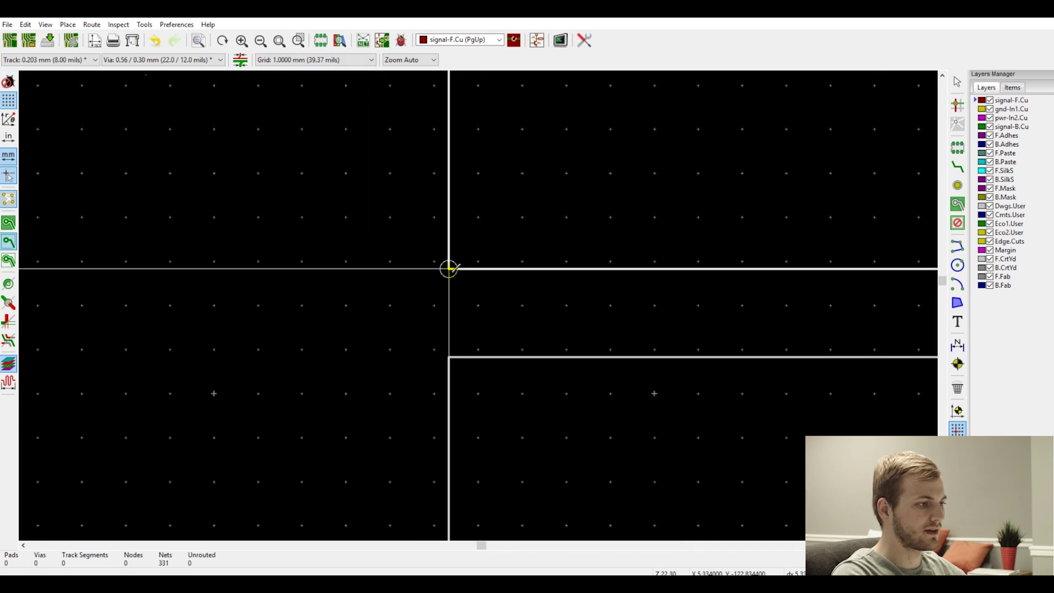
left_click(448, 358)
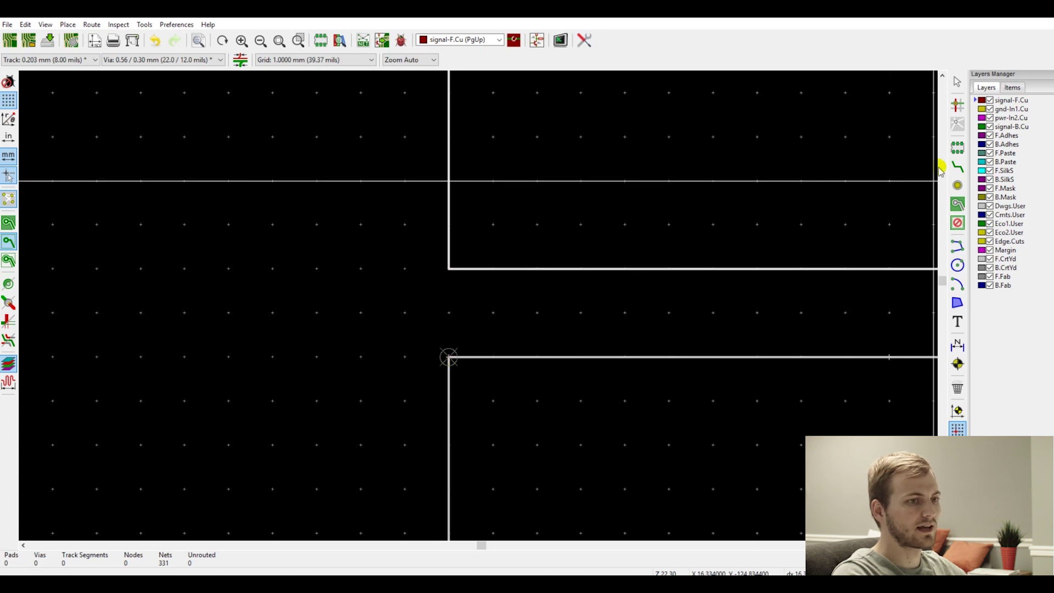
left_click(955, 155)
left_click(355, 199)
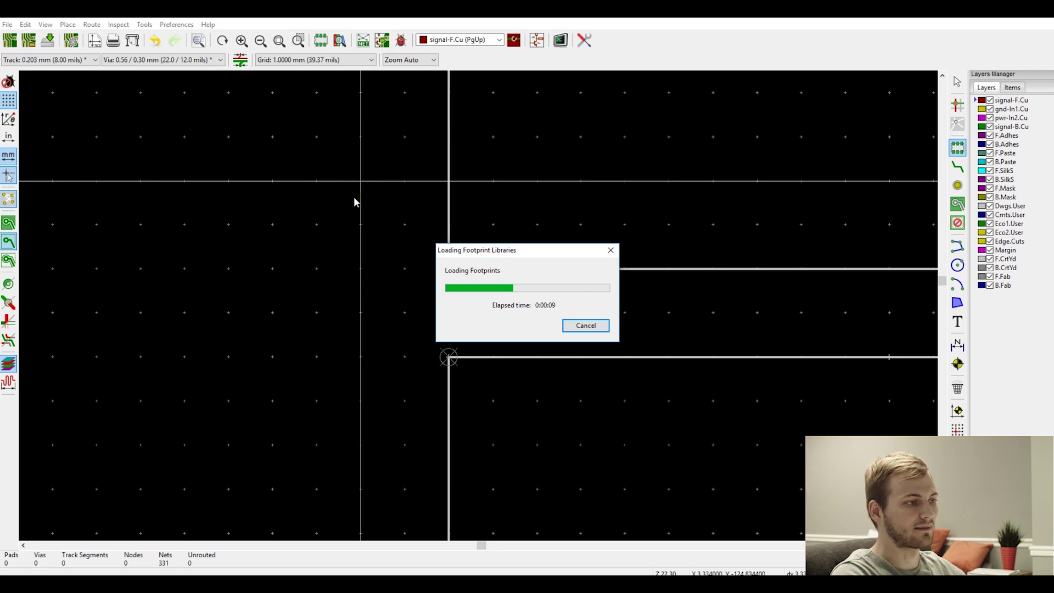
Step: Filter the footprint list for 'panelizing' and place double_sided_tab across the gap between board outlines
left_click(78, 85)
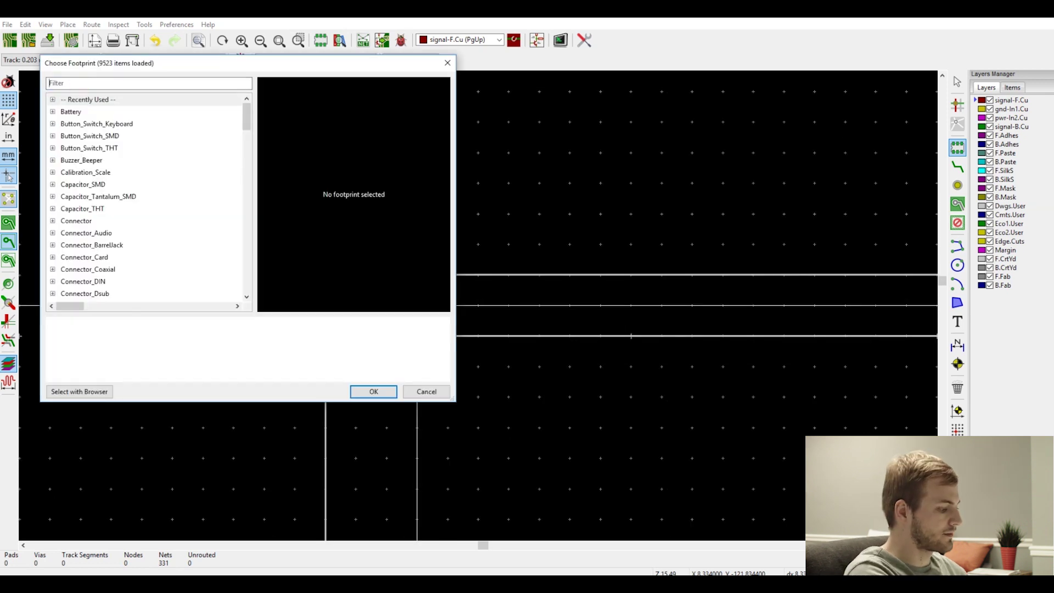
type("panelizing")
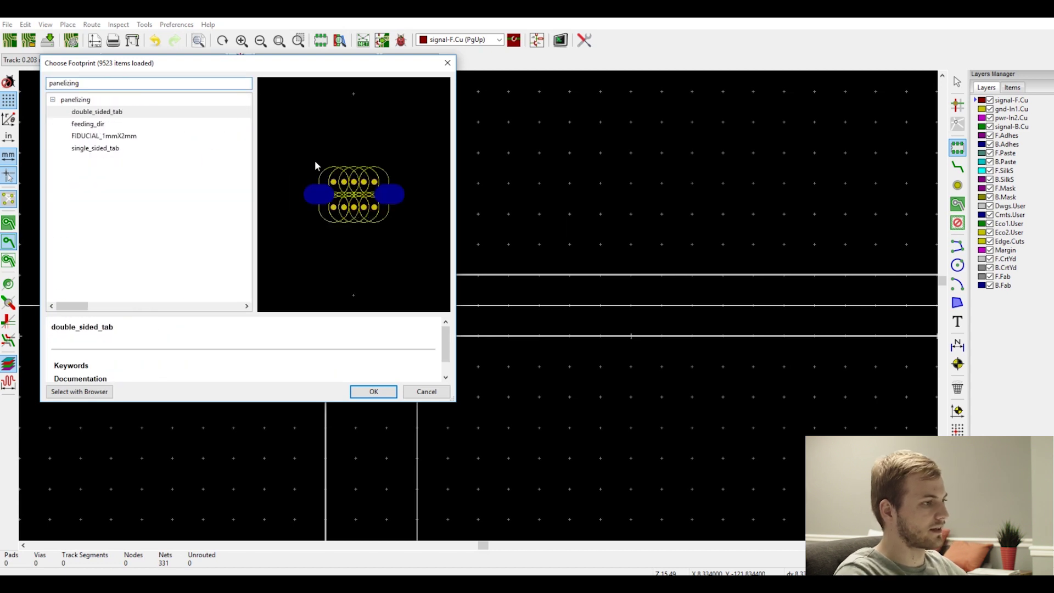
left_click(373, 391)
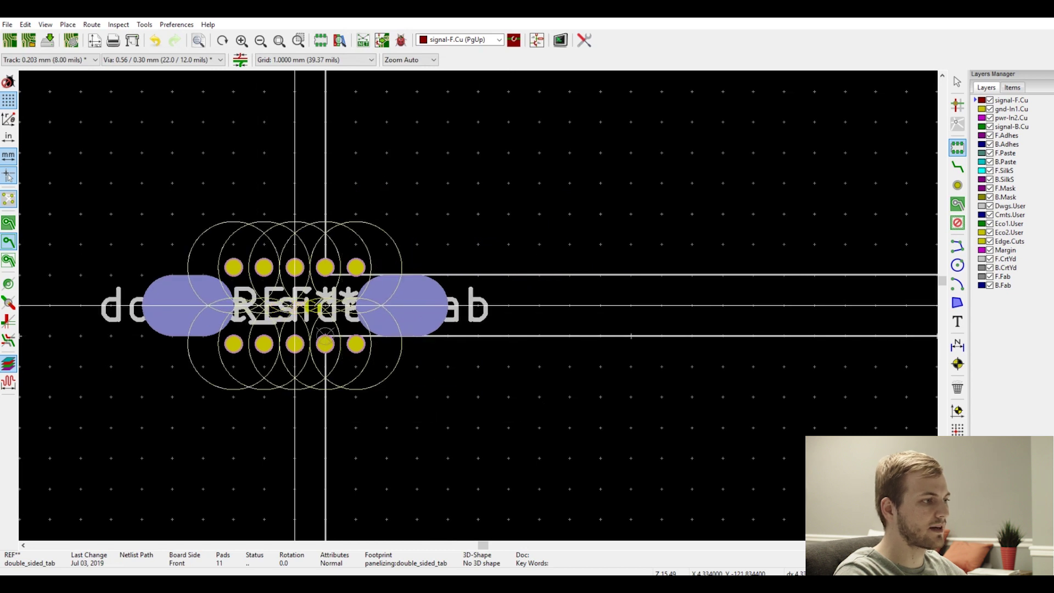
scroll(325, 305, "down", 4)
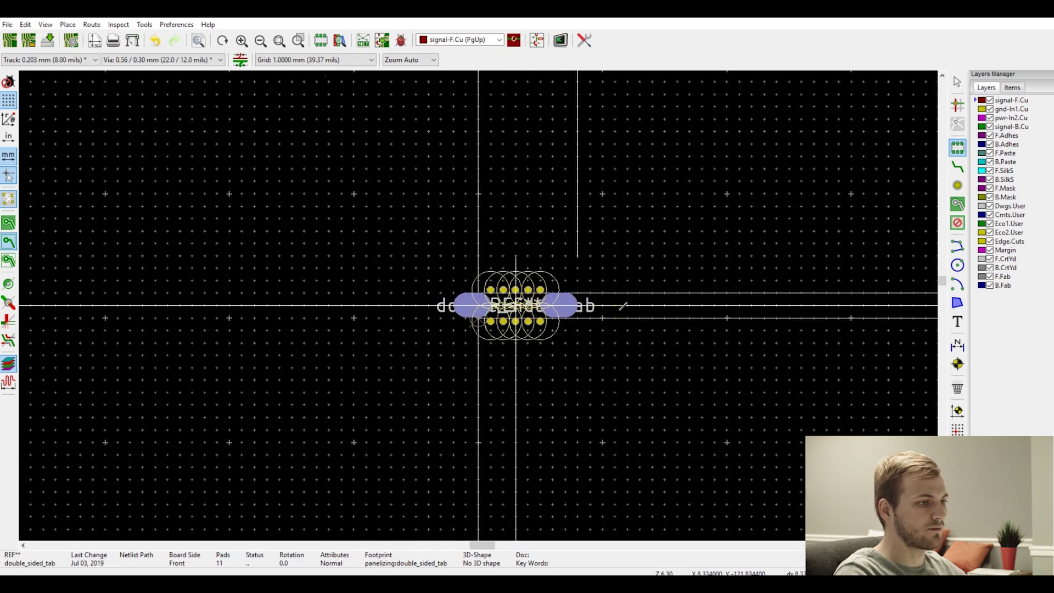
left_click(601, 305)
scroll(602, 305, "down", 3)
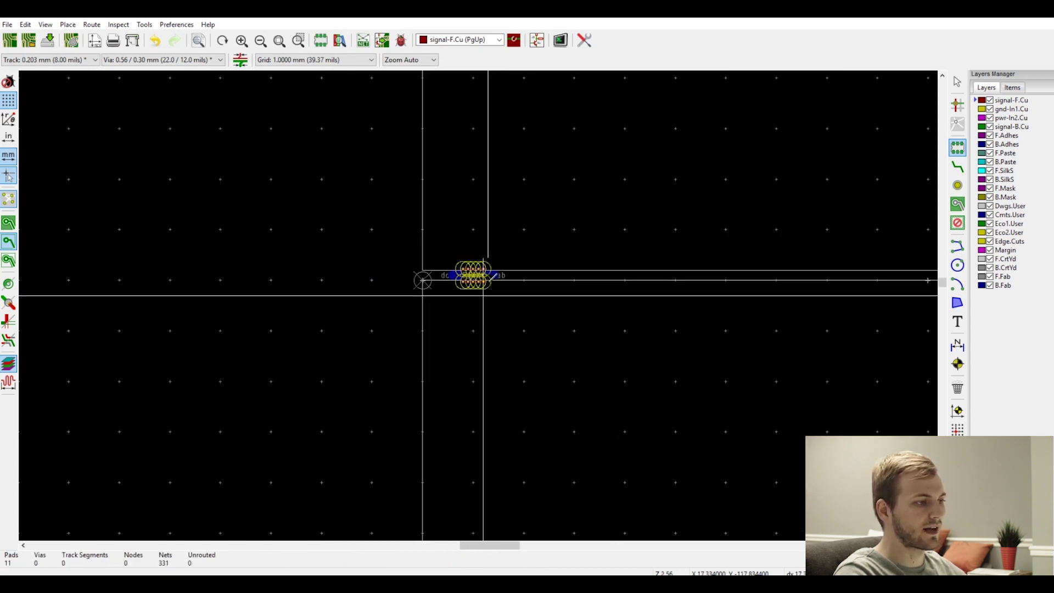
scroll(483, 278, "up", 3)
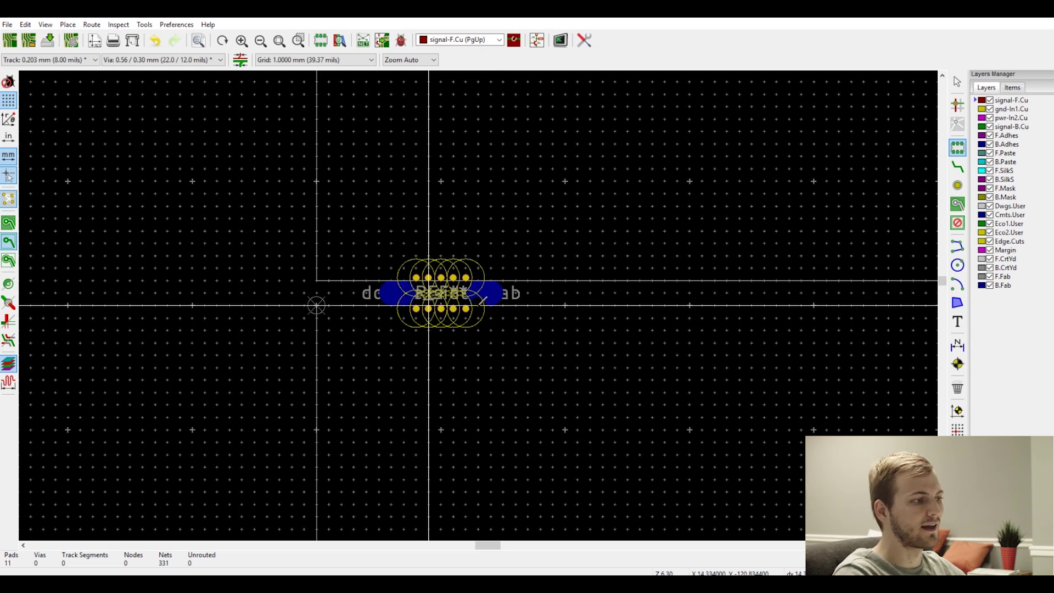
scroll(483, 296, "up", 4)
Step: Hide the F.Fab layer so the tab's fabrication text disappears
scroll(496, 296, "down", 3)
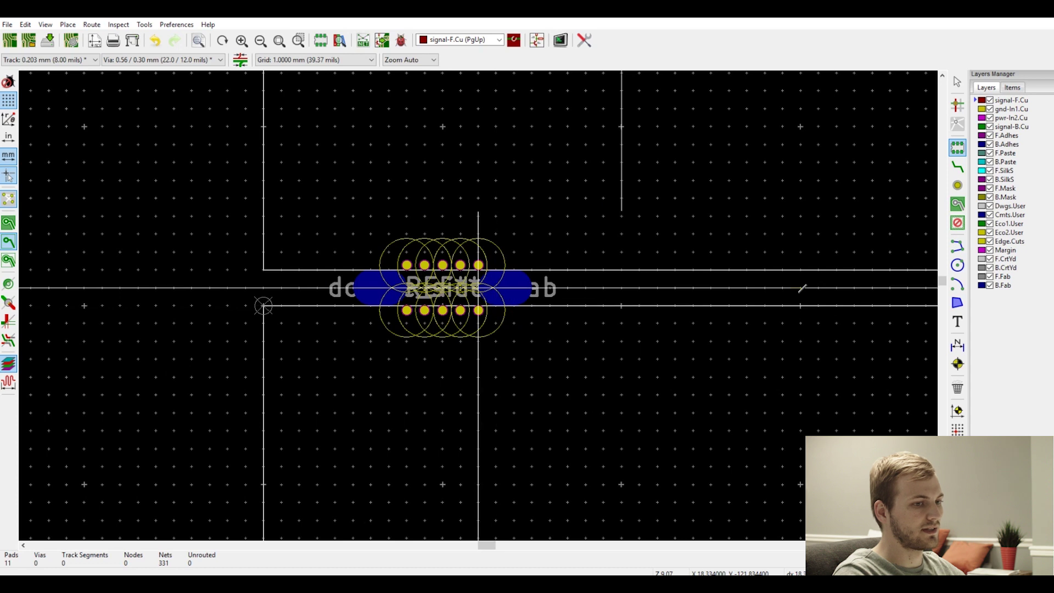
left_click(989, 276)
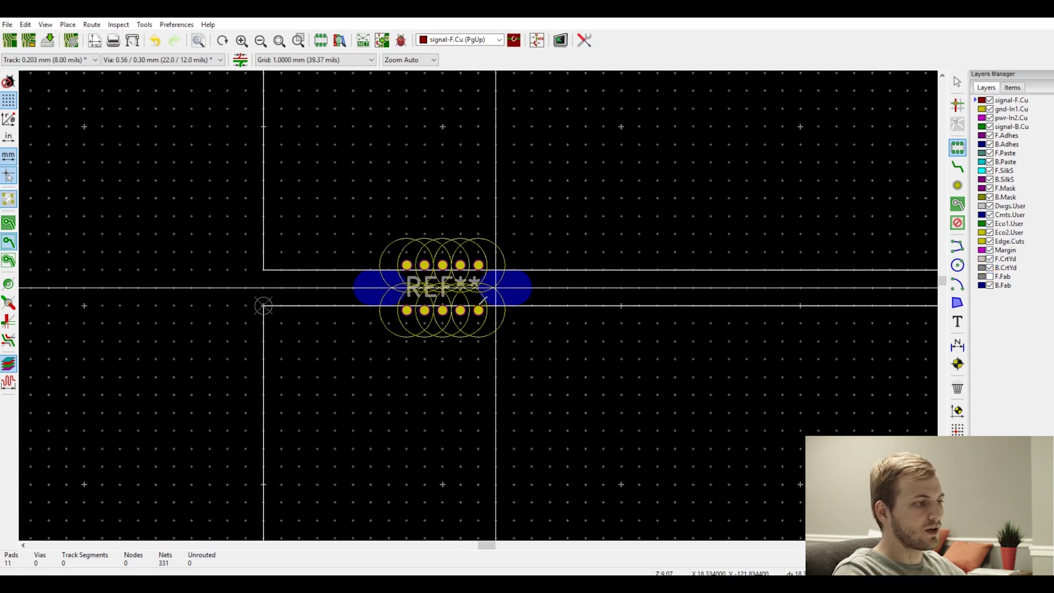
scroll(426, 266, "down", 1)
scroll(425, 266, "up", 5)
scroll(283, 160, "down", 1)
Step: Review the top-left pad's Local Clearance, trying 1.25, then cancel without changes
key("Escape")
left_click(425, 292)
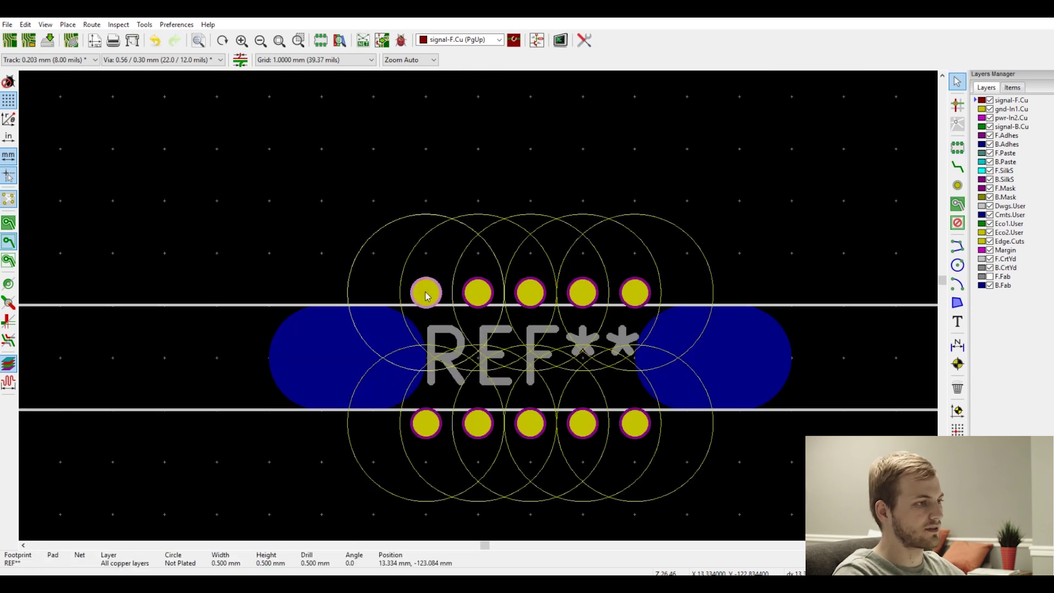
double_click(427, 294)
left_click(338, 153)
double_click(402, 218)
type("1.25")
left_click(376, 235)
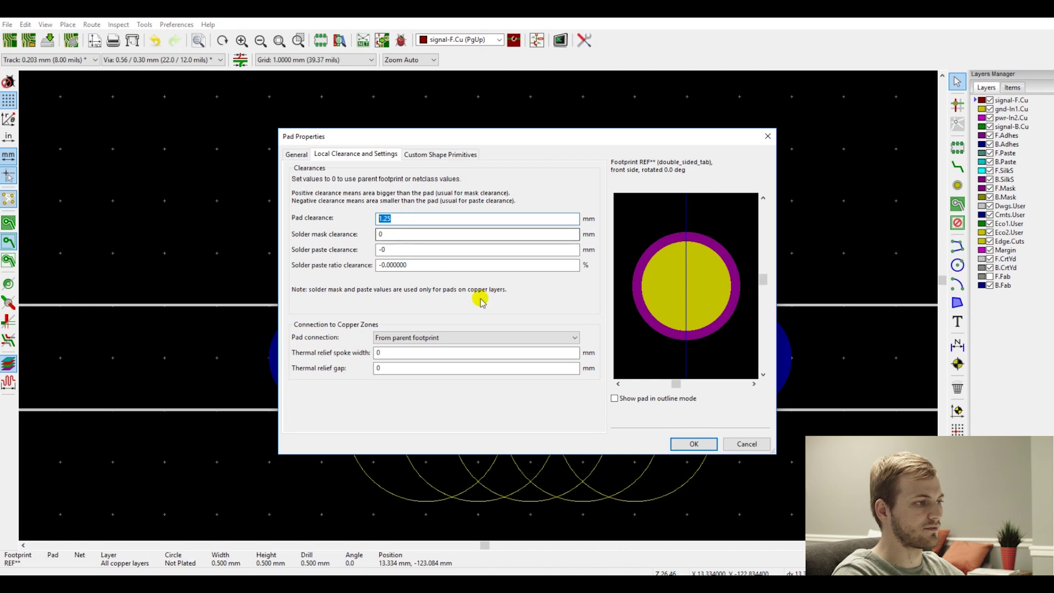
left_click(745, 446)
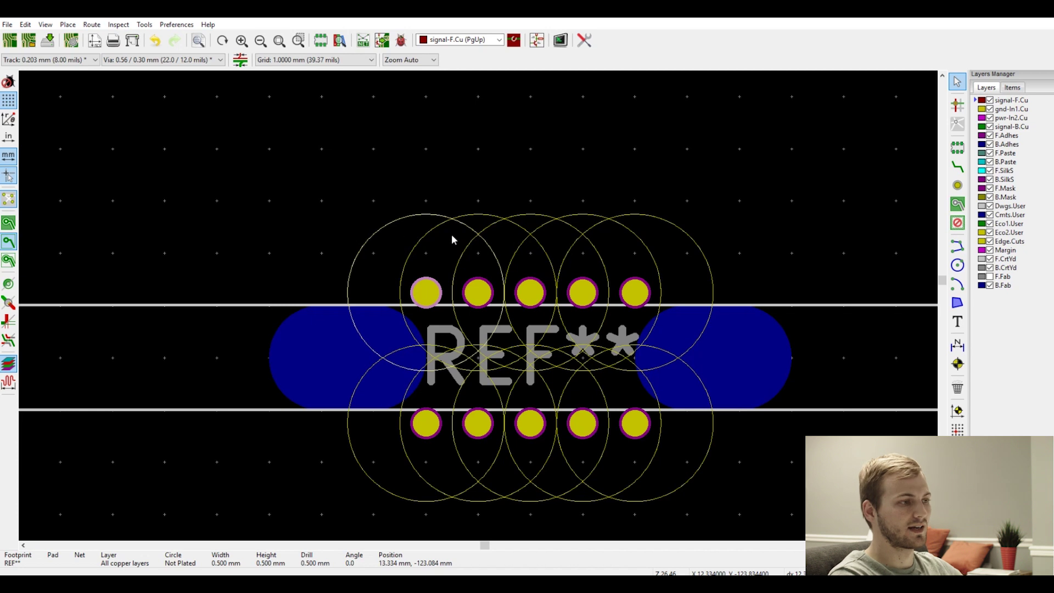
Step: Move the tab footprint one grid step along the horizontal gap
scroll(614, 320, "down", 5)
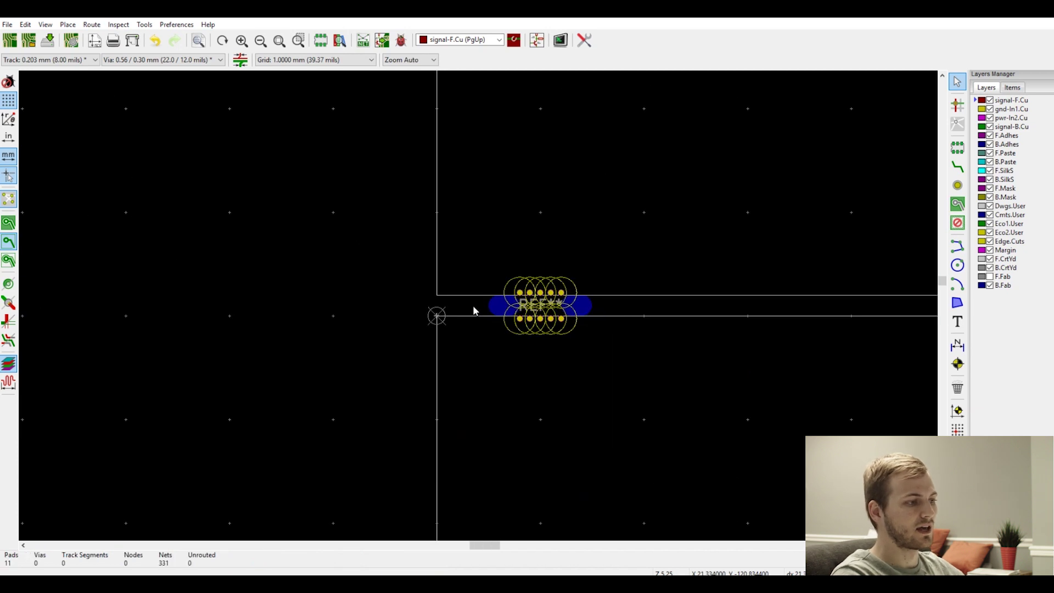
scroll(470, 306, "up", 6)
scroll(525, 281, "down", 4)
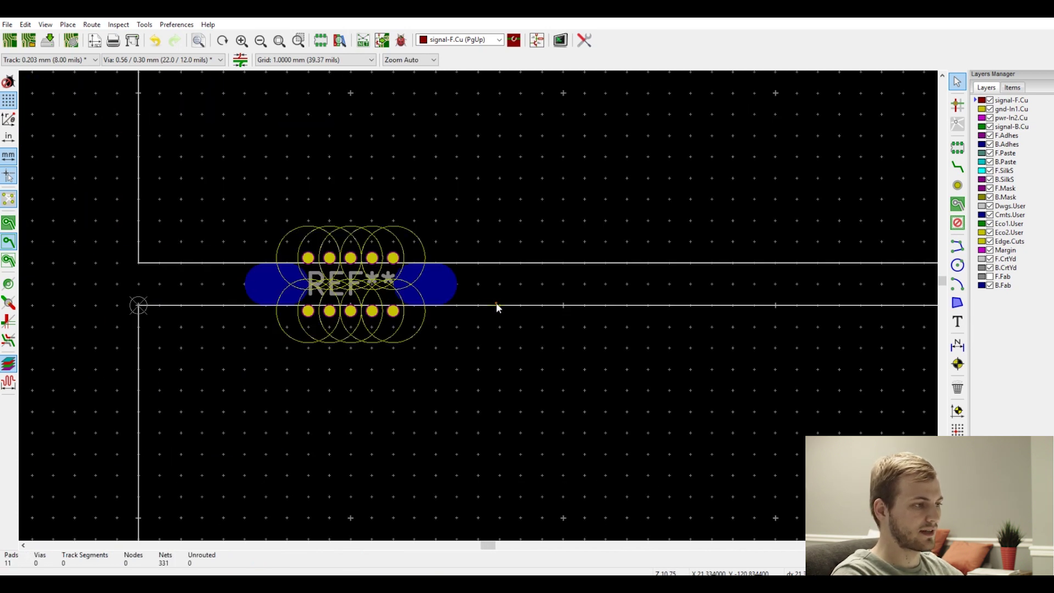
left_click_drag(495, 303, 245, 280)
scroll(491, 305, "up", 8)
scroll(585, 306, "down", 4)
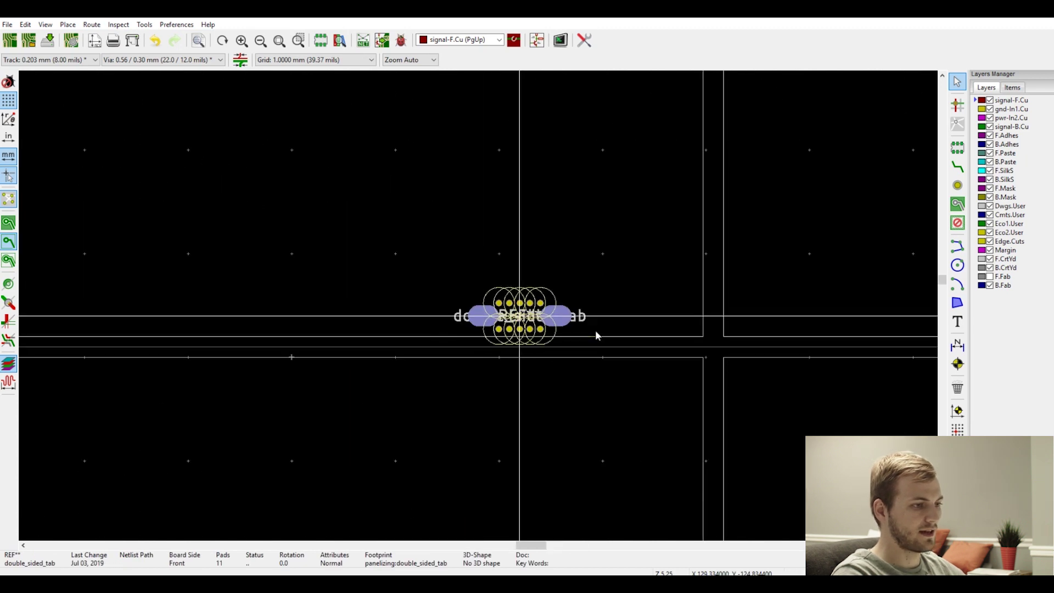
left_click(485, 319)
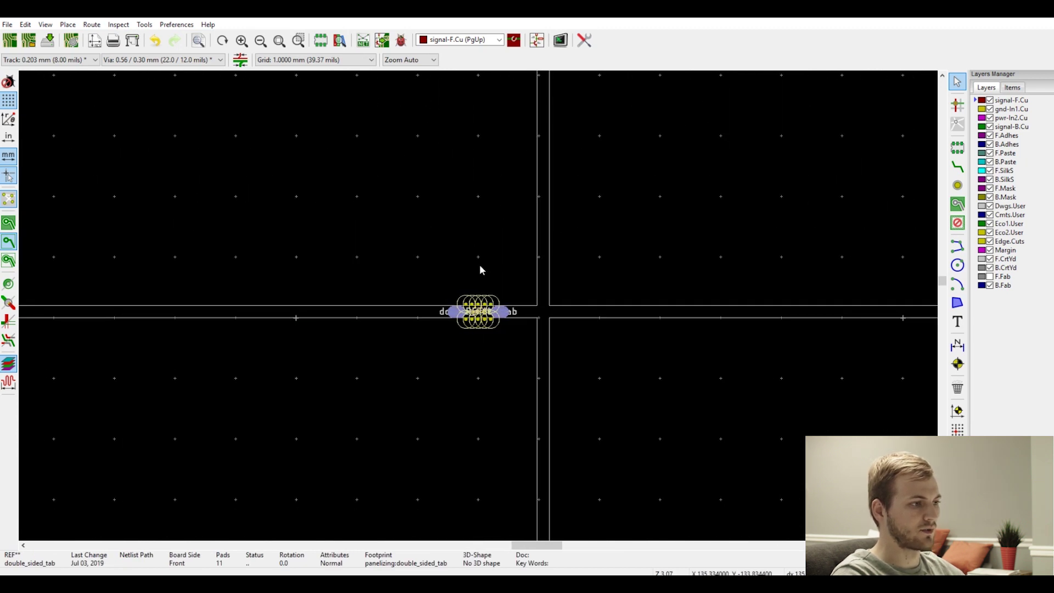
Step: Measure the distance from the middle tab along the horizontal gap
scroll(476, 313, "up", 3)
scroll(451, 296, "down", 3)
scroll(479, 309, "down", 3)
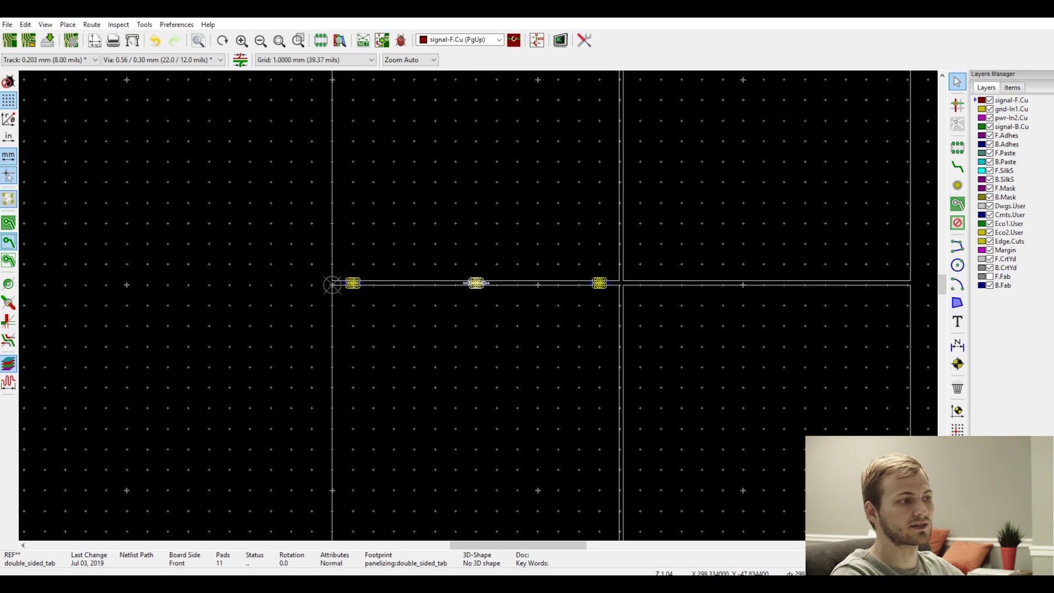
scroll(477, 283, "up", 10)
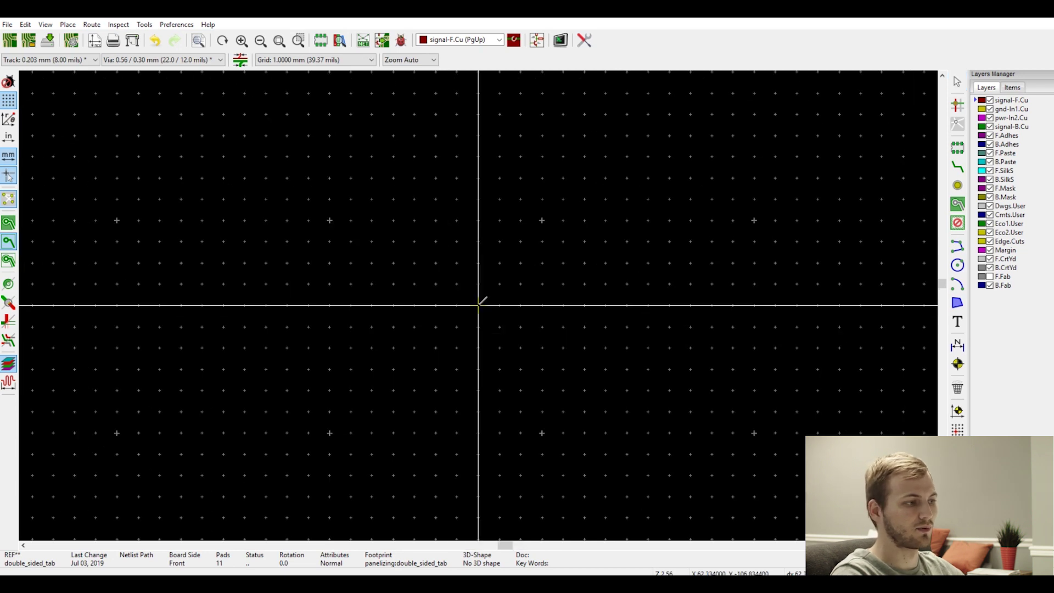
left_click(478, 306)
scroll(472, 305, "down", 10)
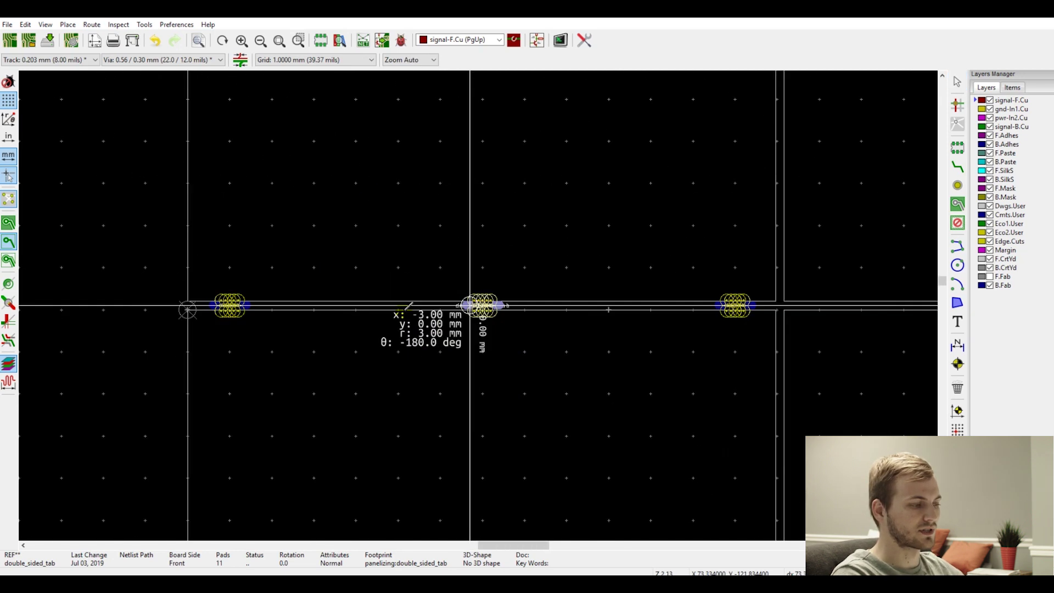
scroll(228, 306, "up", 7)
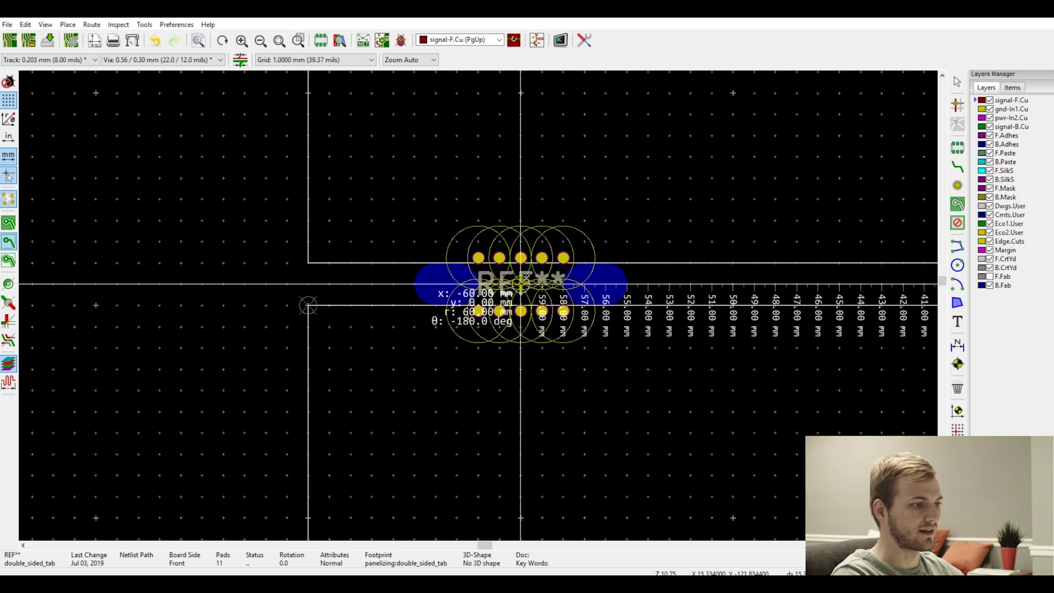
scroll(308, 306, "down", 6)
scroll(407, 306, "down", 3)
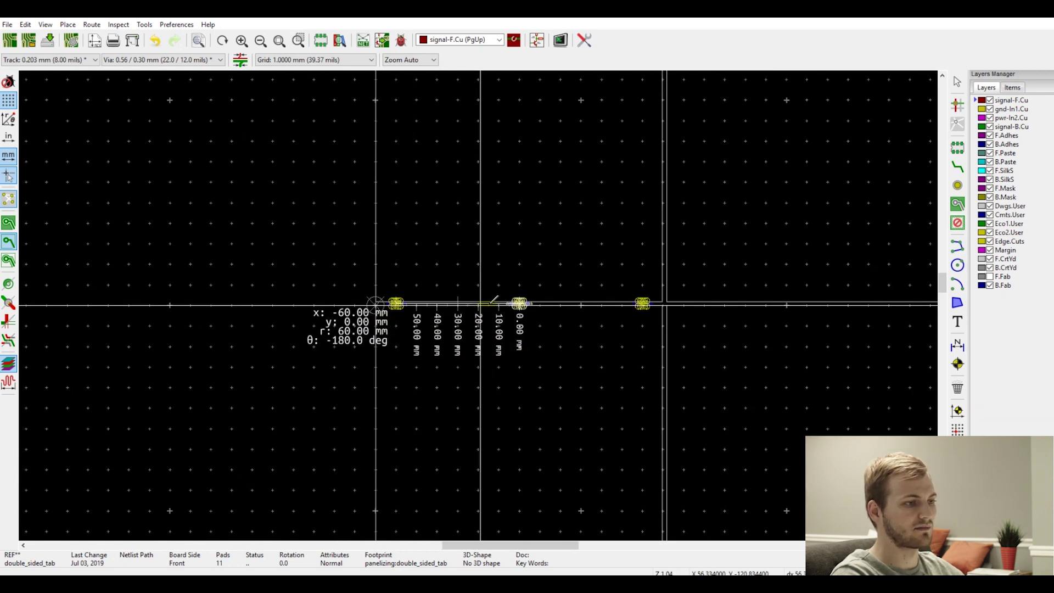
key("Escape")
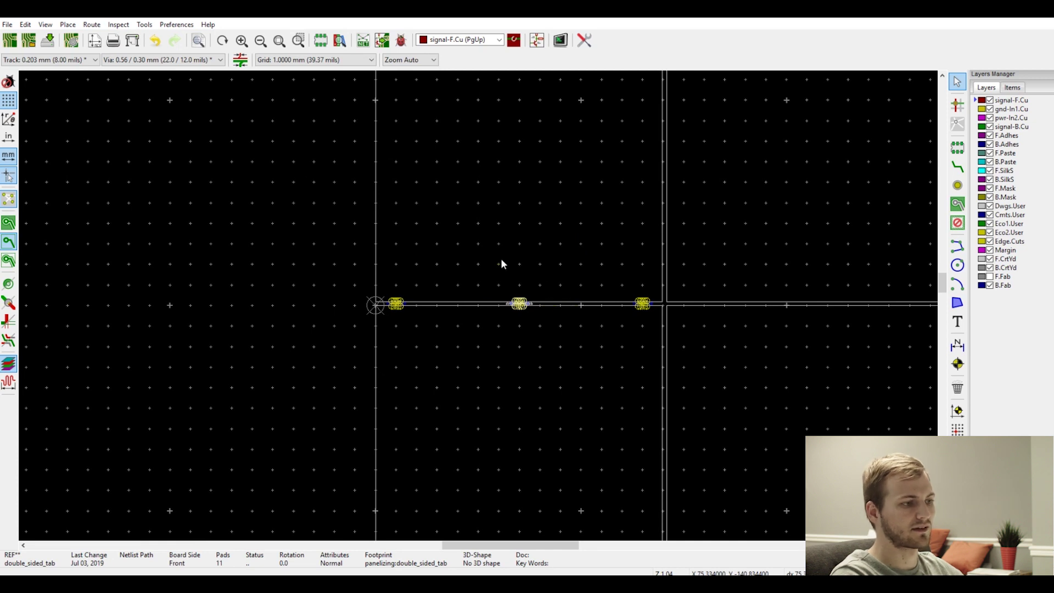
Step: Set the grid origin at the board corner
scroll(501, 263, "down", 1)
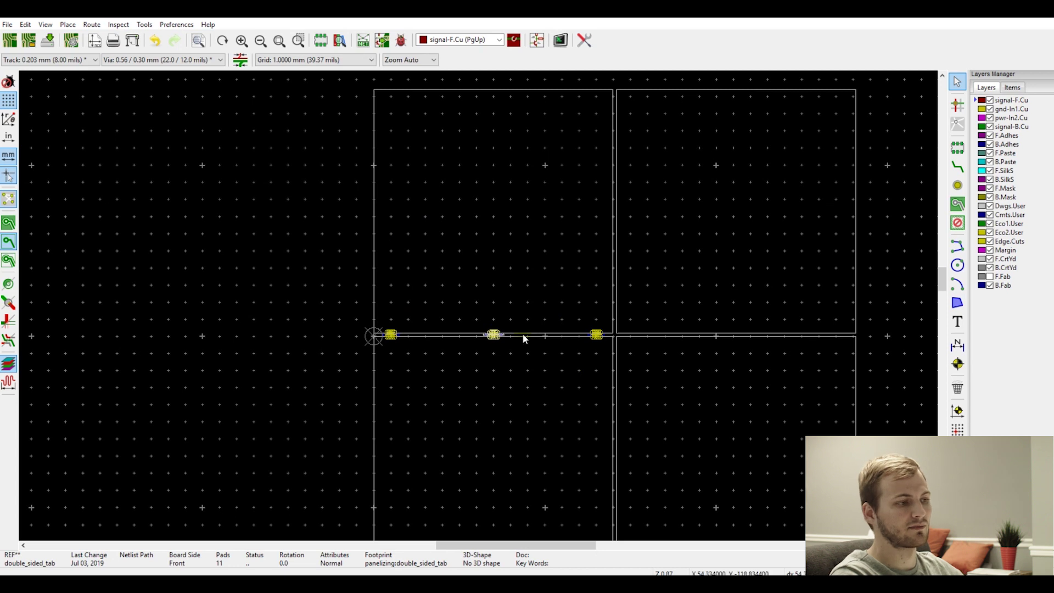
scroll(586, 336, "up", 10)
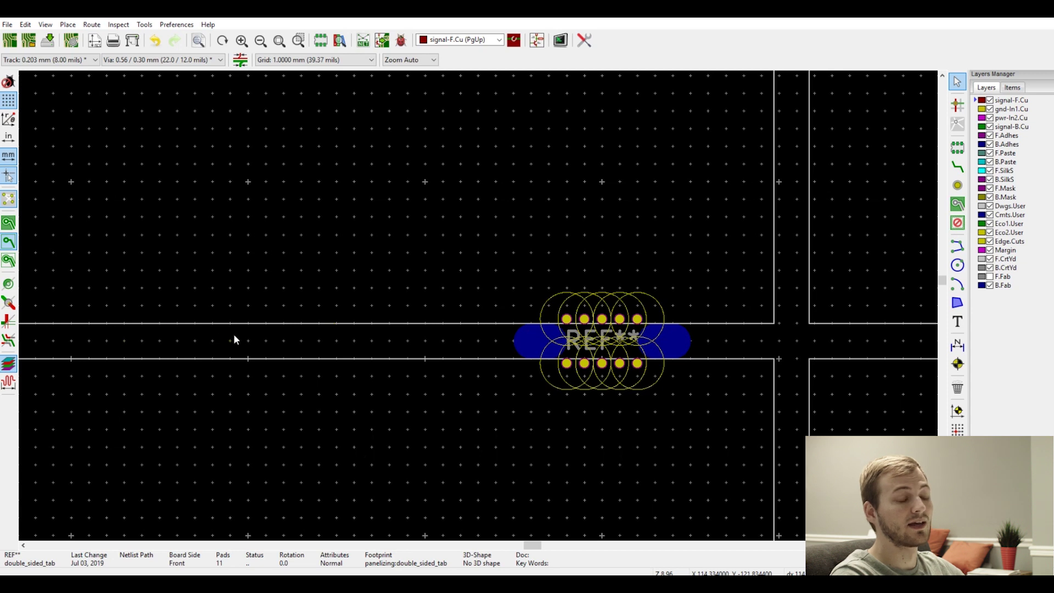
scroll(505, 314, "down", 1)
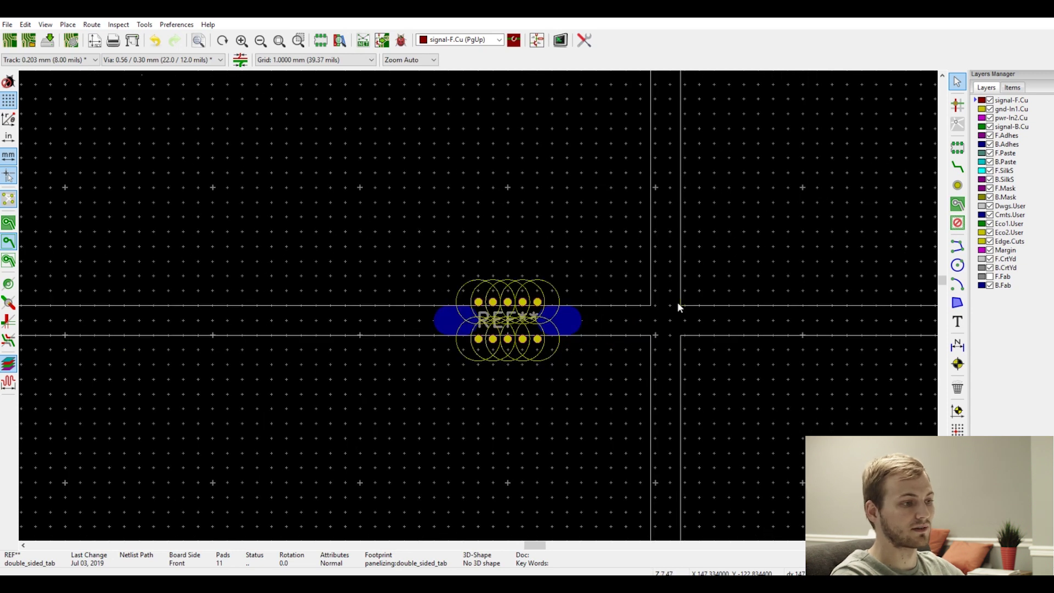
scroll(677, 305, "down", 6)
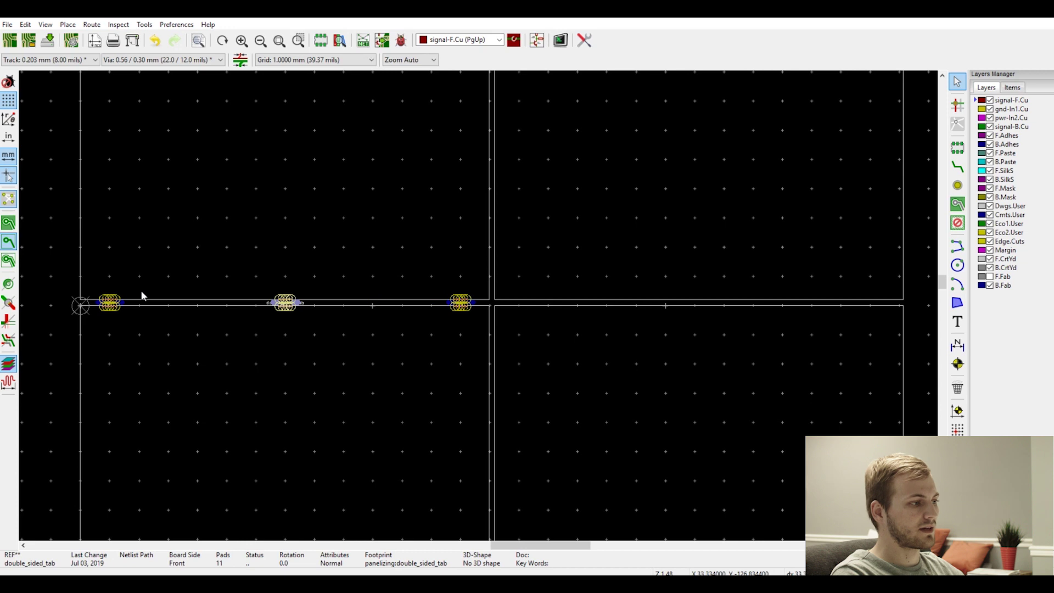
scroll(478, 304, "down", 5)
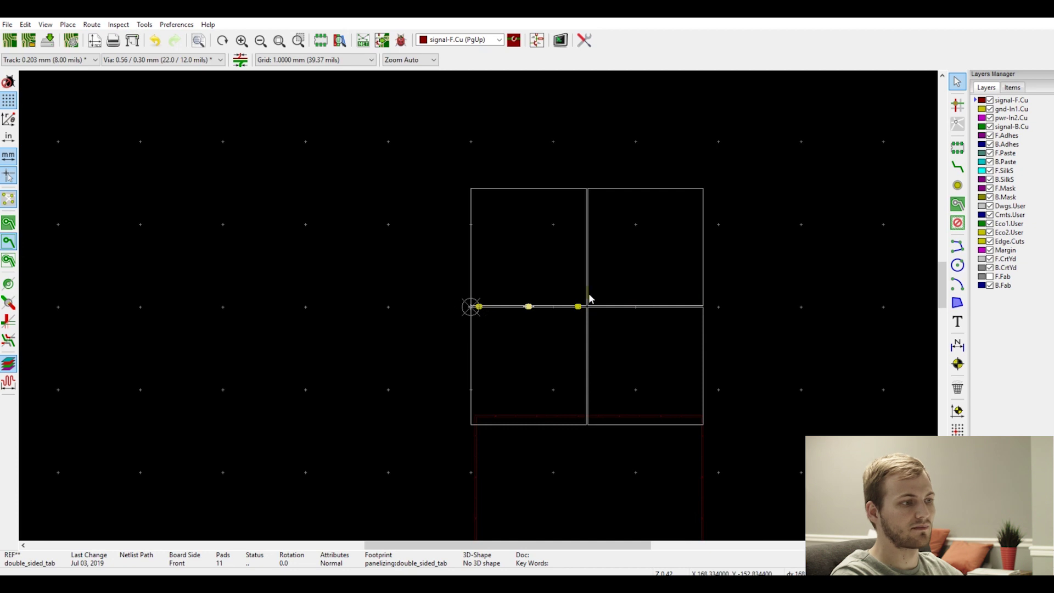
scroll(582, 300, "up", 5)
left_click(957, 364)
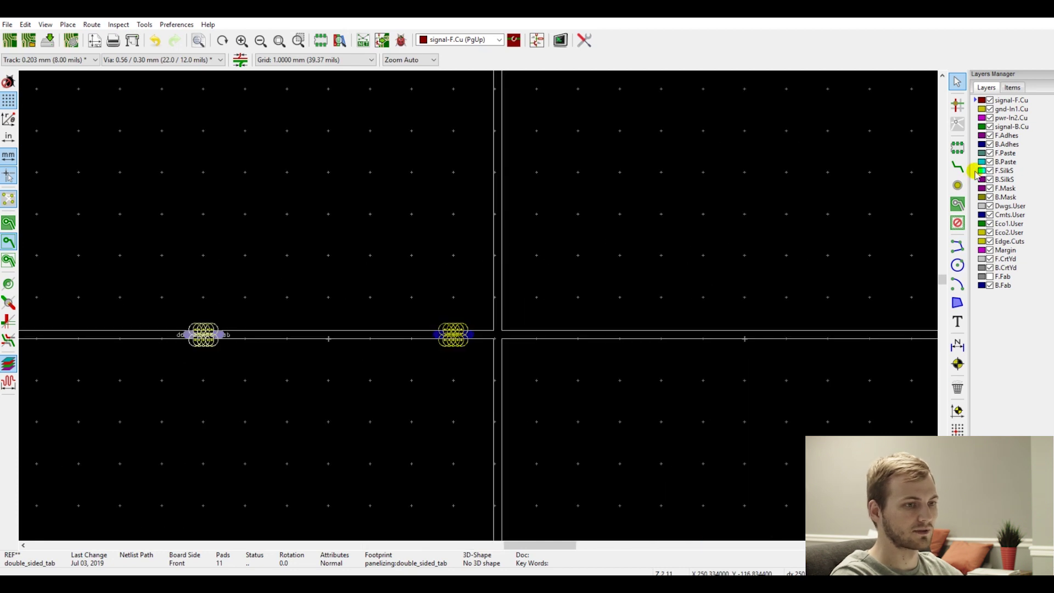
scroll(384, 342, "up", 3)
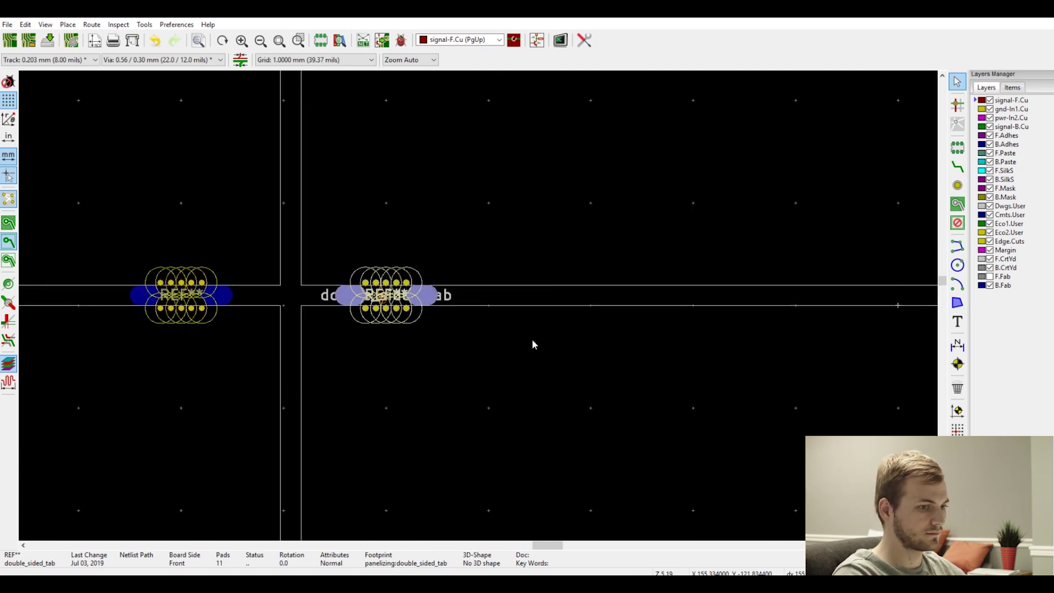
left_click(502, 339)
scroll(731, 307, "down", 3)
scroll(732, 307, "up", 3)
scroll(478, 306, "down", 3)
Step: Rotate a tab to run vertically and place it at the board junction
key("m")
scroll(478, 308, "up", 2)
scroll(471, 281, "down", 1)
key("r")
left_click(472, 281)
scroll(472, 281, "down", 3)
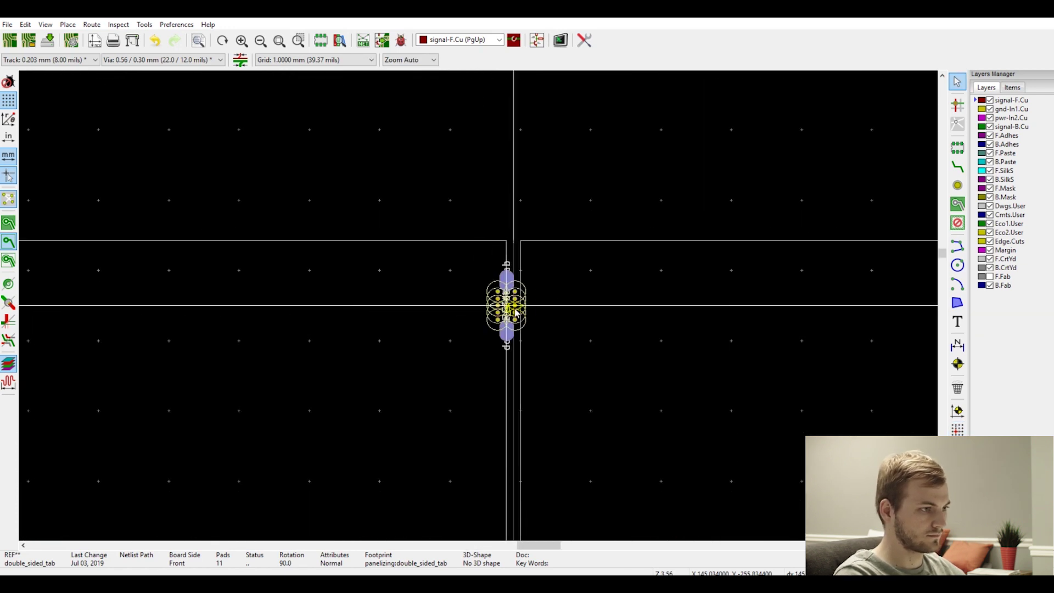
Step: Duplicate the tab, rotate the copy to 270°, and place it on the vertical divider
key("ctrl+d")
scroll(483, 308, "up", 3)
key("r")
scroll(478, 306, "down", 3)
scroll(453, 307, "up", 1)
key("r")
scroll(453, 304, "up", 4)
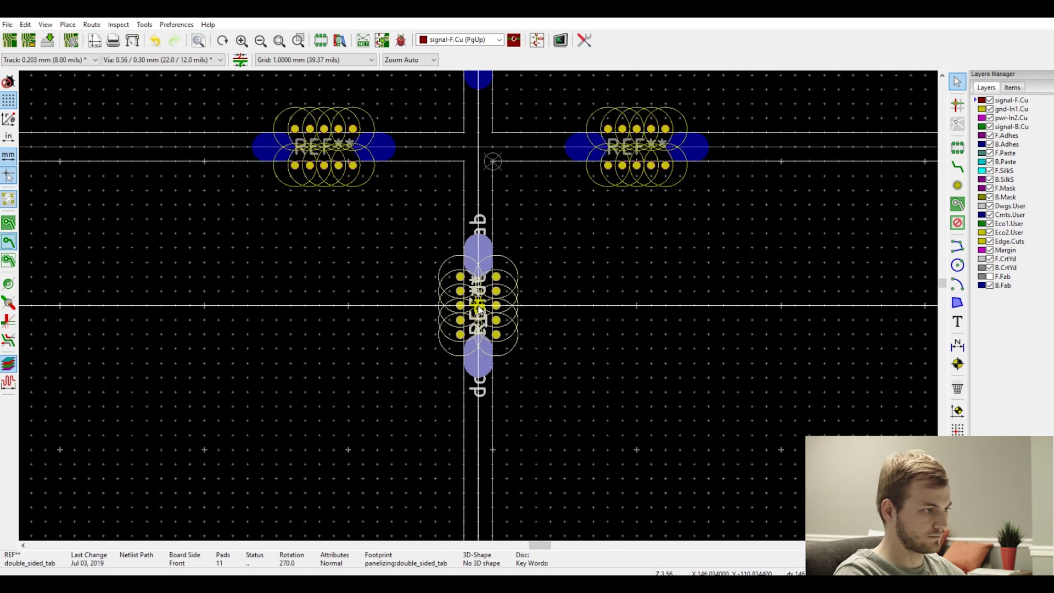
scroll(477, 308, "down", 4)
scroll(455, 301, "up", 4)
scroll(478, 307, "down", 4)
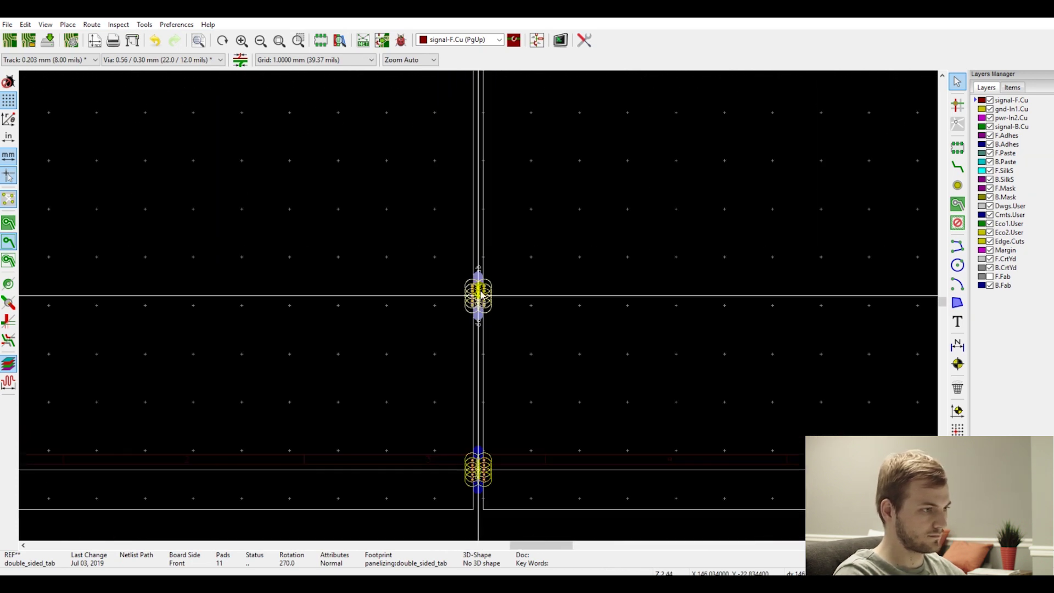
scroll(478, 305, "up", 3)
scroll(478, 307, "down", 3)
scroll(477, 305, "down", 3)
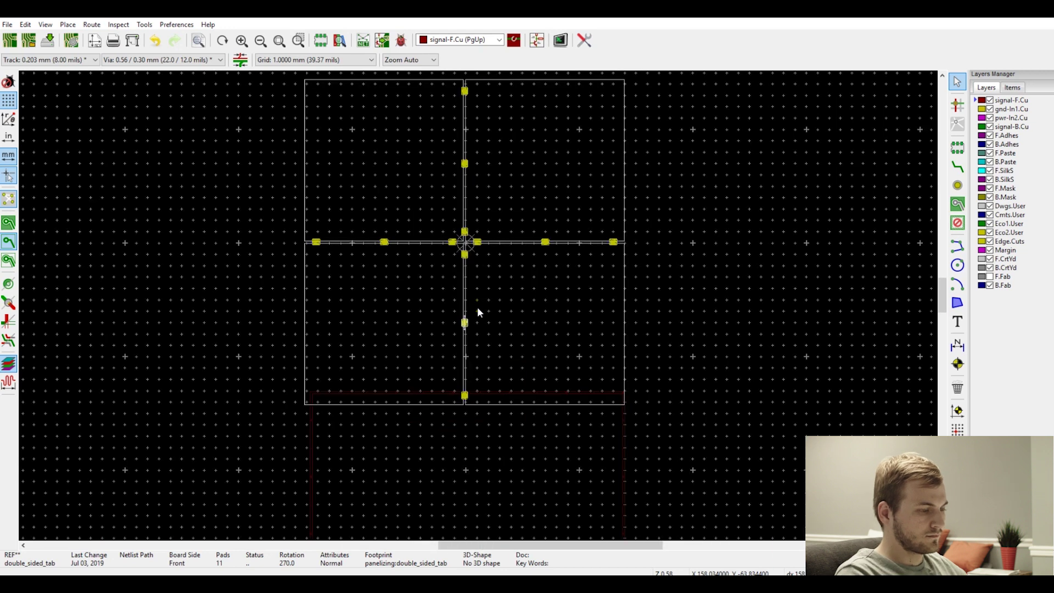
scroll(476, 307, "up", 2)
left_click(479, 308)
scroll(493, 302, "down", 2)
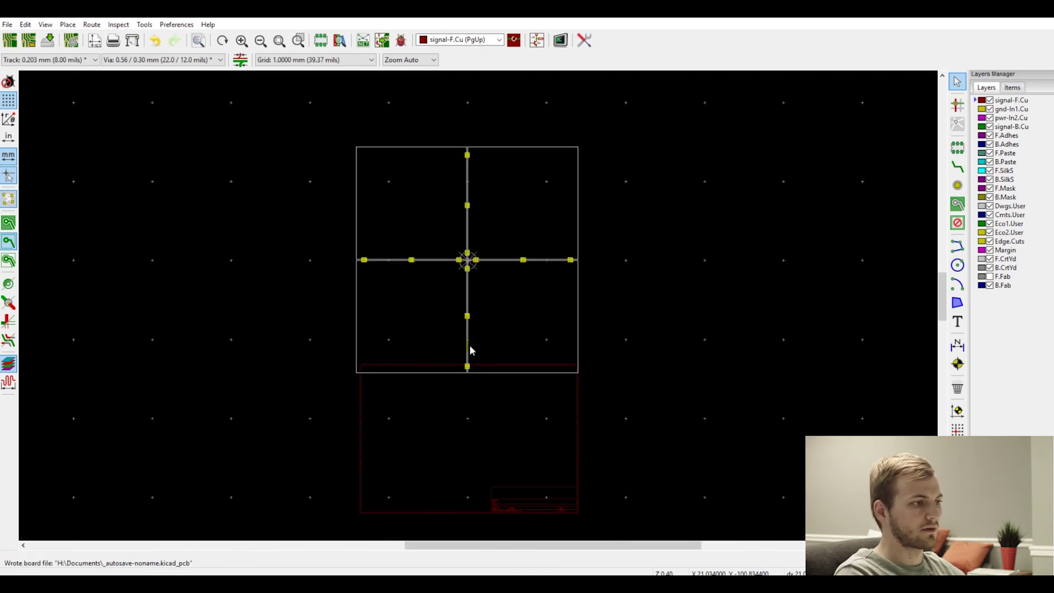
scroll(477, 304, "up", 3)
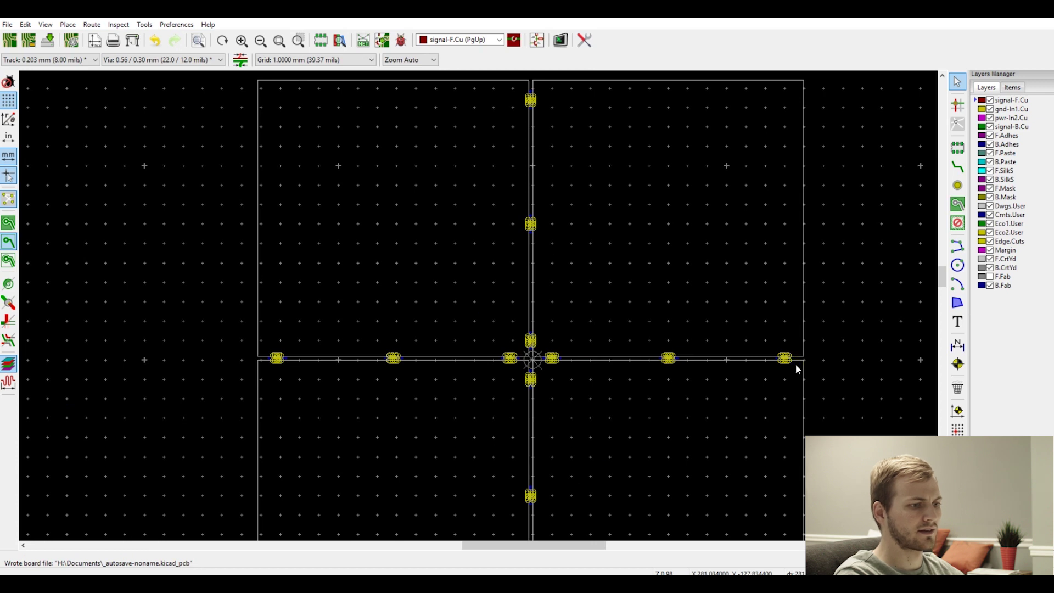
scroll(478, 310, "down", 1)
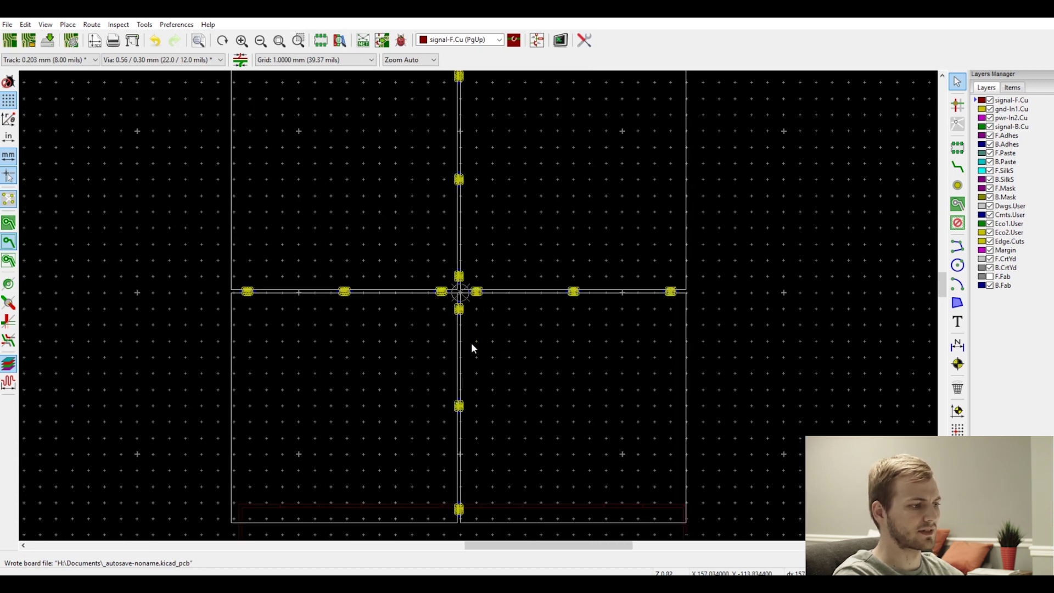
scroll(477, 310, "up", 1)
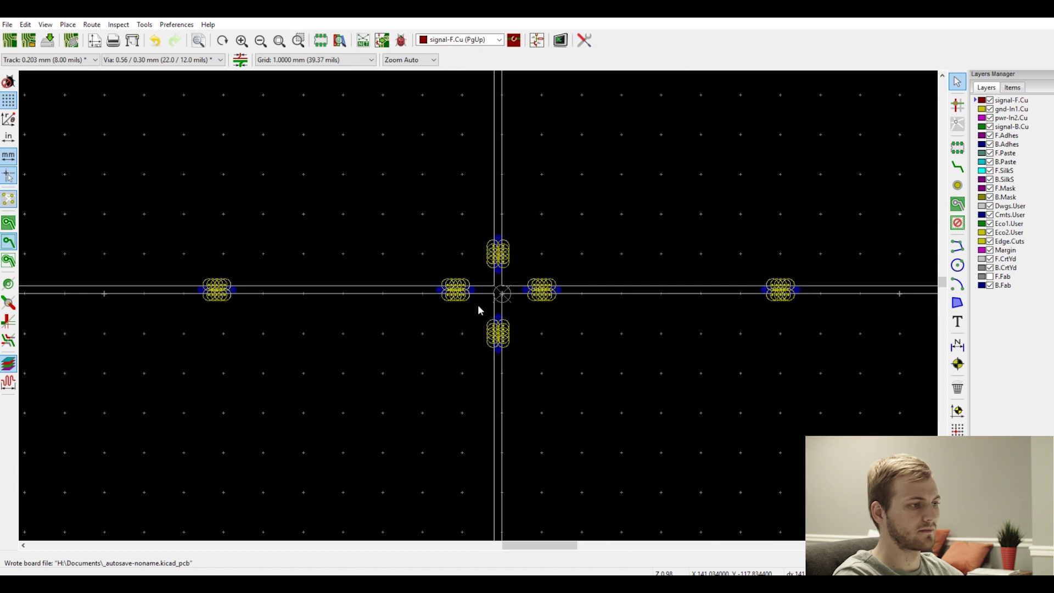
scroll(477, 310, "down", 5)
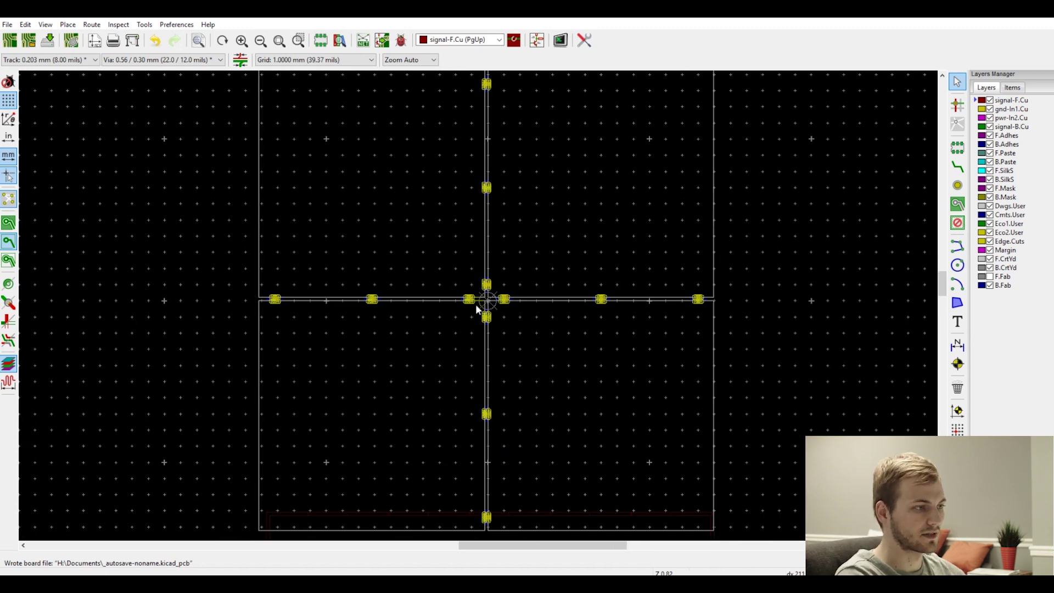
scroll(464, 302, "down", 1)
scroll(477, 307, "down", 5)
scroll(477, 305, "up", 5)
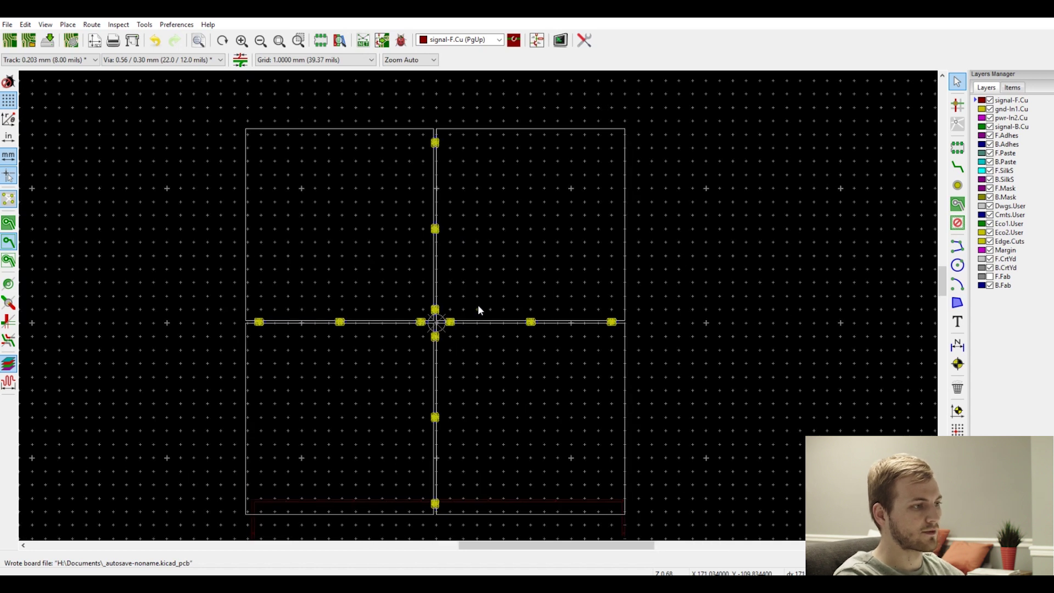
scroll(477, 305, "down", 1)
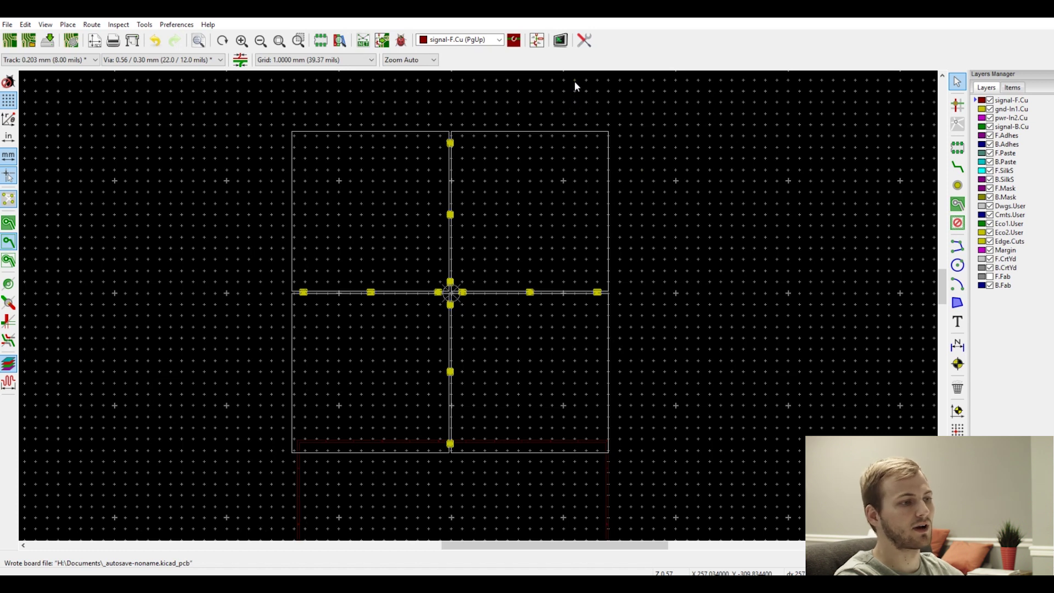
scroll(376, 149, "up", 3)
scroll(482, 299, "up", 6)
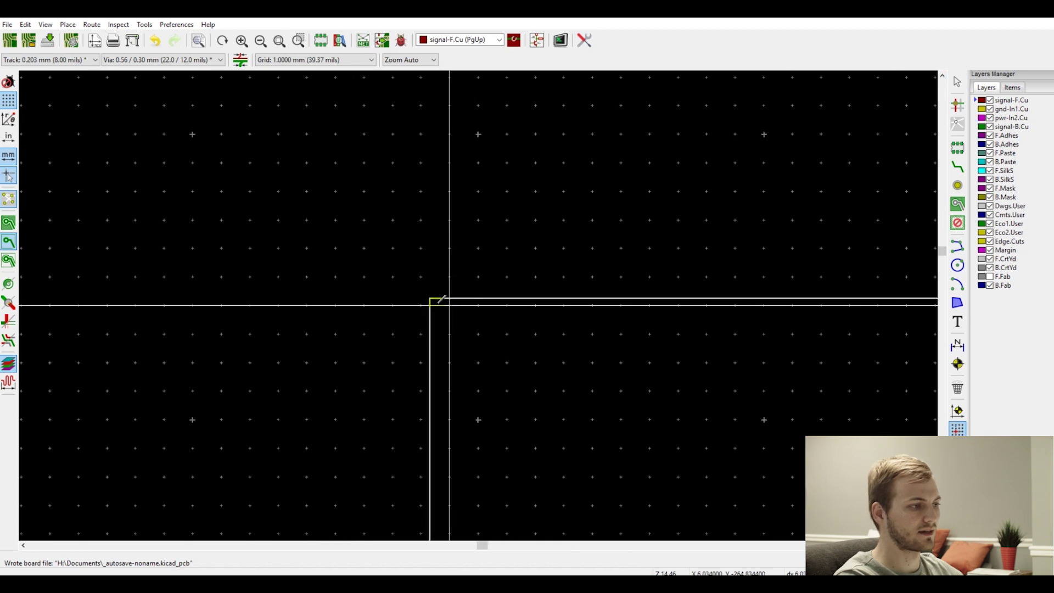
Step: Add a single_sided_tab footprint rotated 90° on the panel's top edge
left_click(958, 146)
left_click(601, 184)
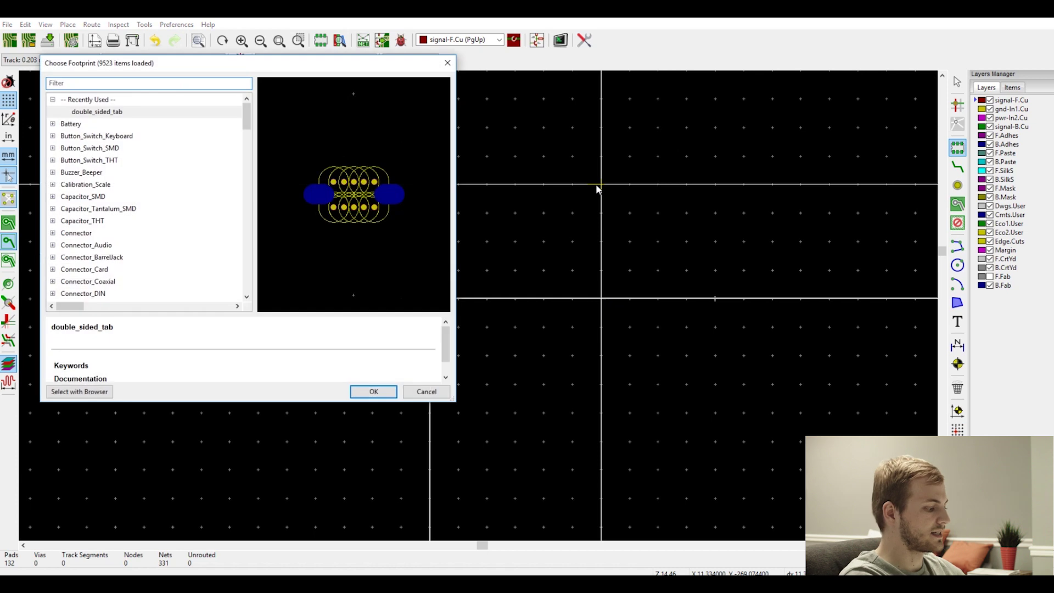
type("single")
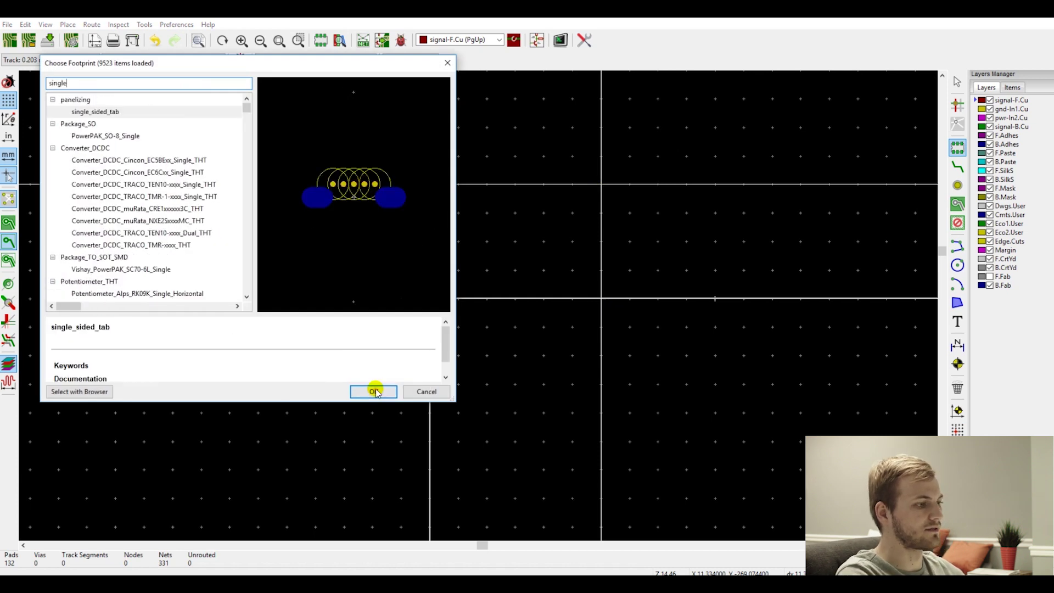
left_click(373, 391)
key("r")
key("r")
scroll(630, 270, "down", 3)
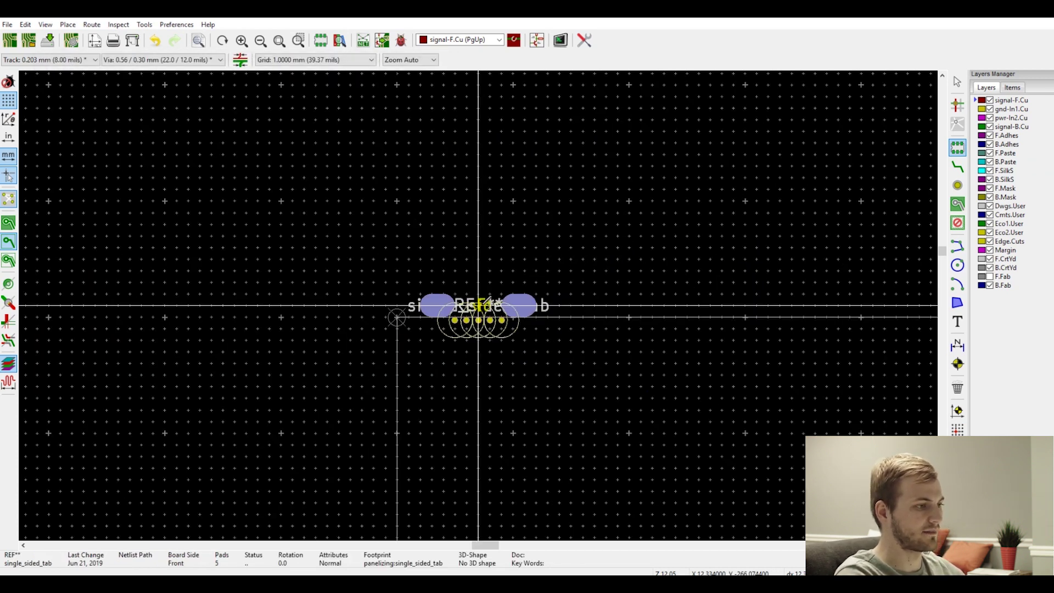
left_click(513, 306)
Step: Duplicate the placed top-edge tab with Ctrl+D for copies along the top
scroll(513, 305, "down", 3)
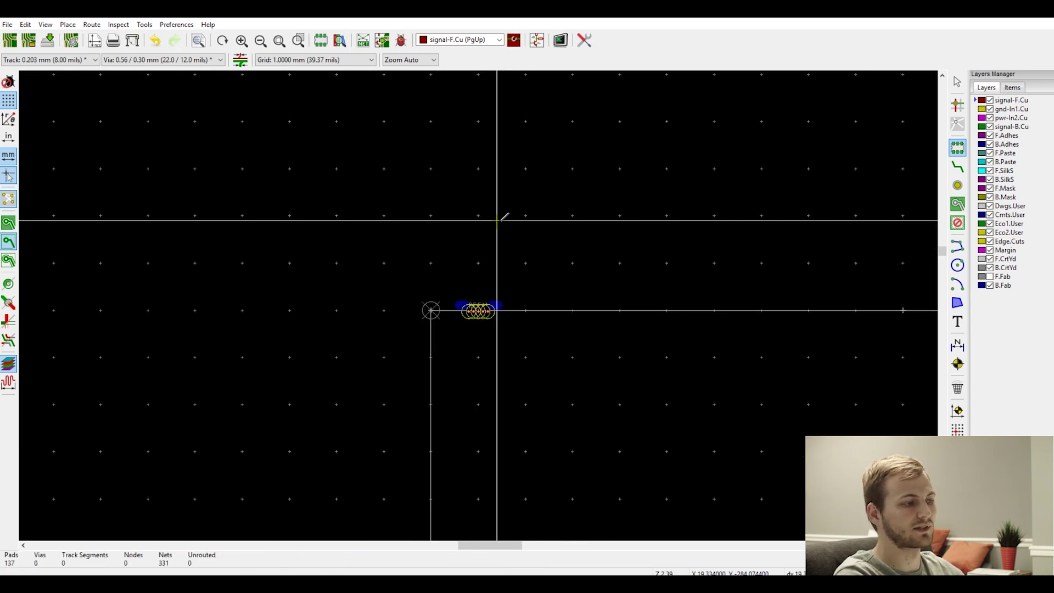
key("Escape")
scroll(497, 249, "up", 2)
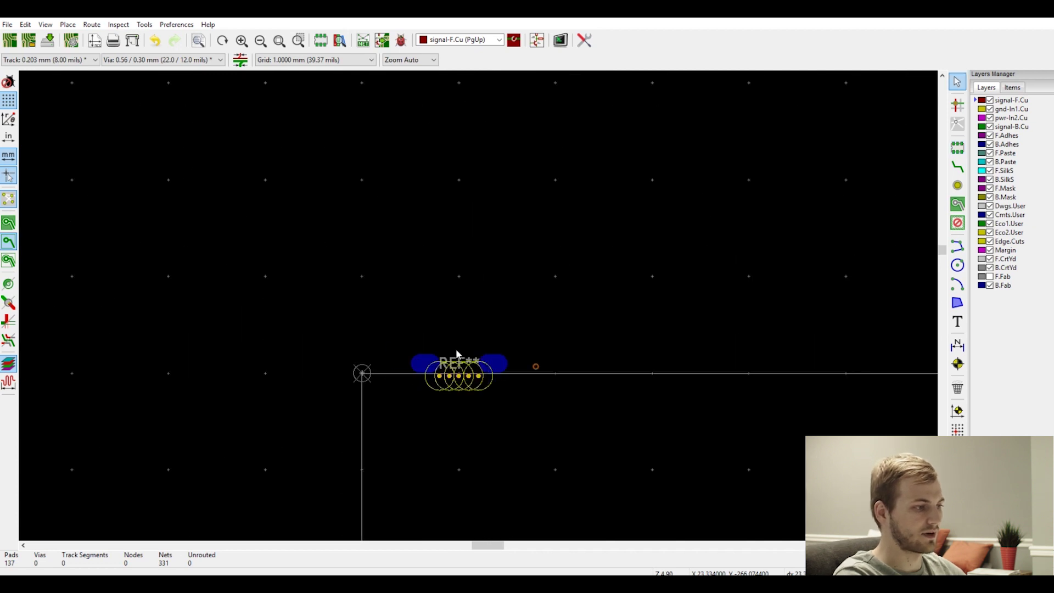
left_click(458, 367)
key("ctrl+d")
scroll(515, 299, "down", 4)
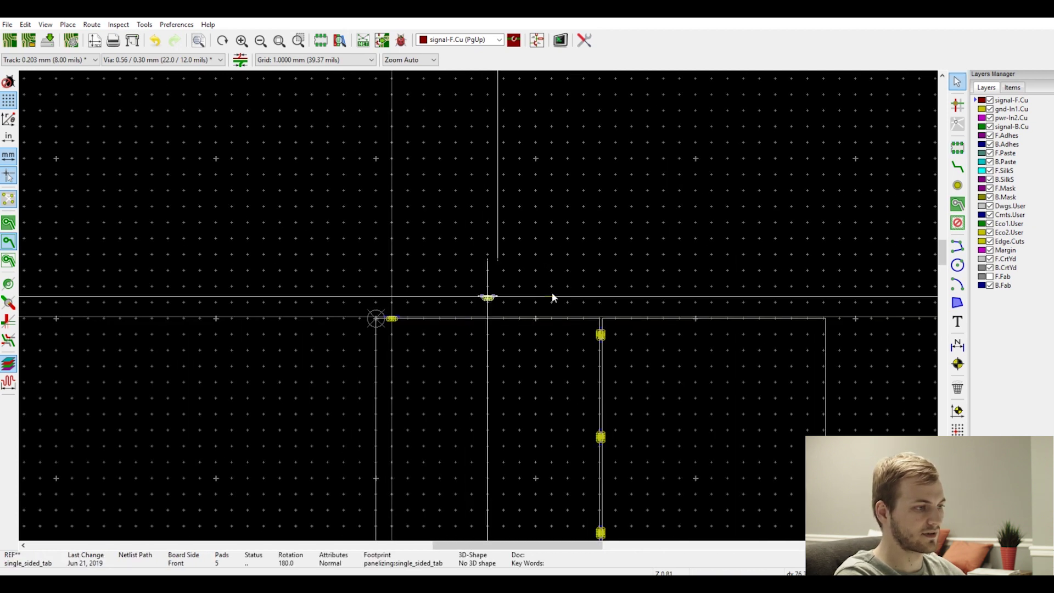
scroll(608, 287, "up", 4)
scroll(482, 297, "down", 3)
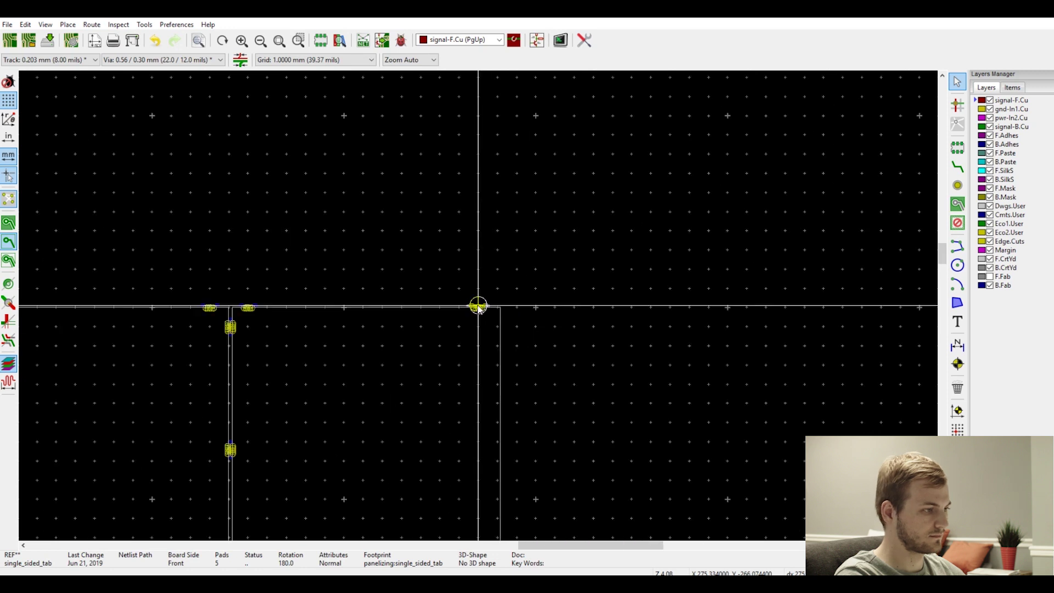
scroll(329, 307, "down", 2)
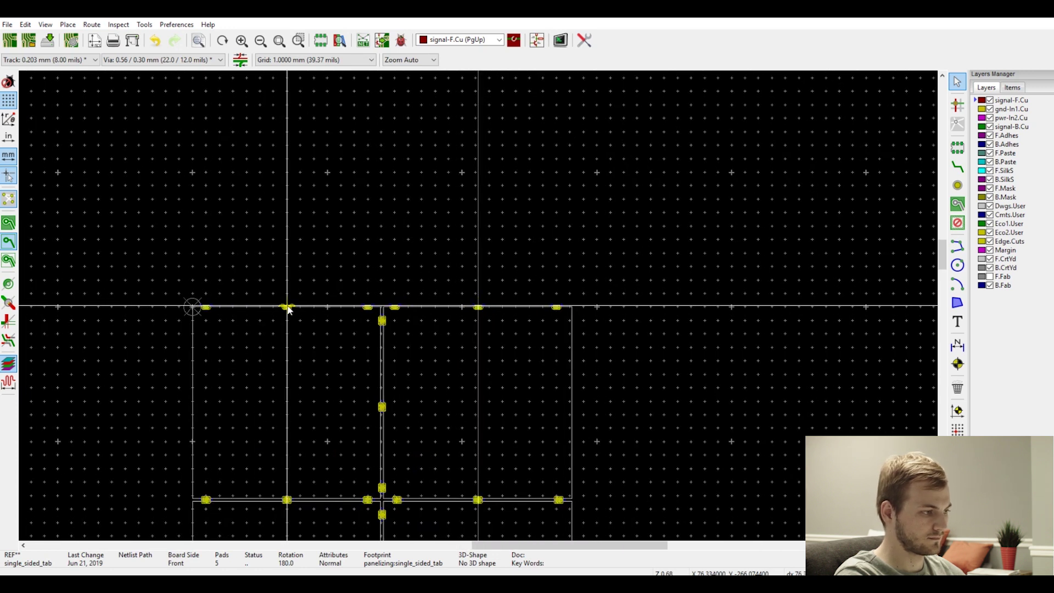
scroll(480, 308, "up", 10)
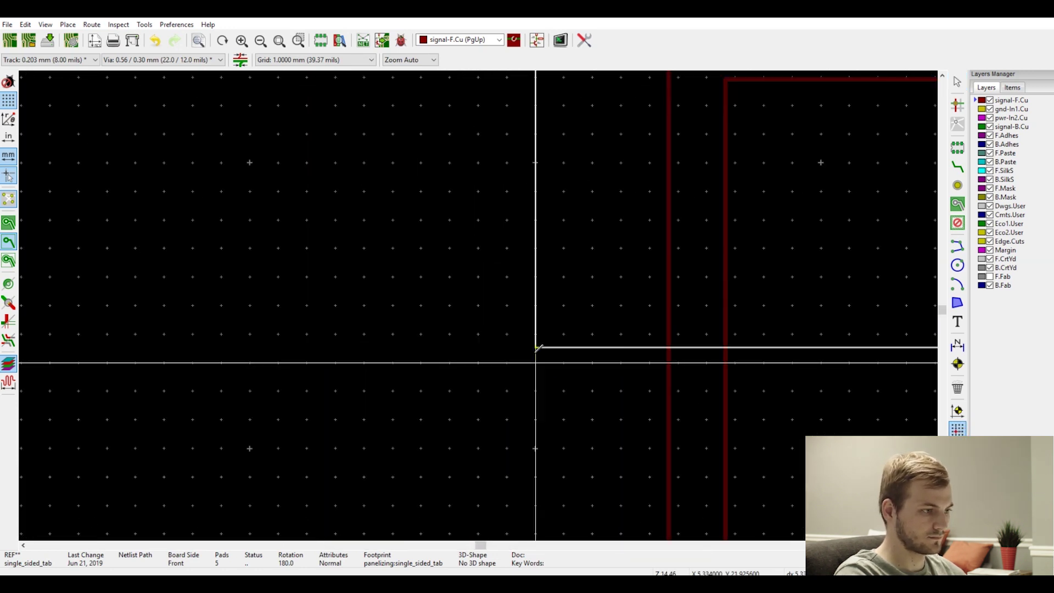
scroll(535, 347, "down", 9)
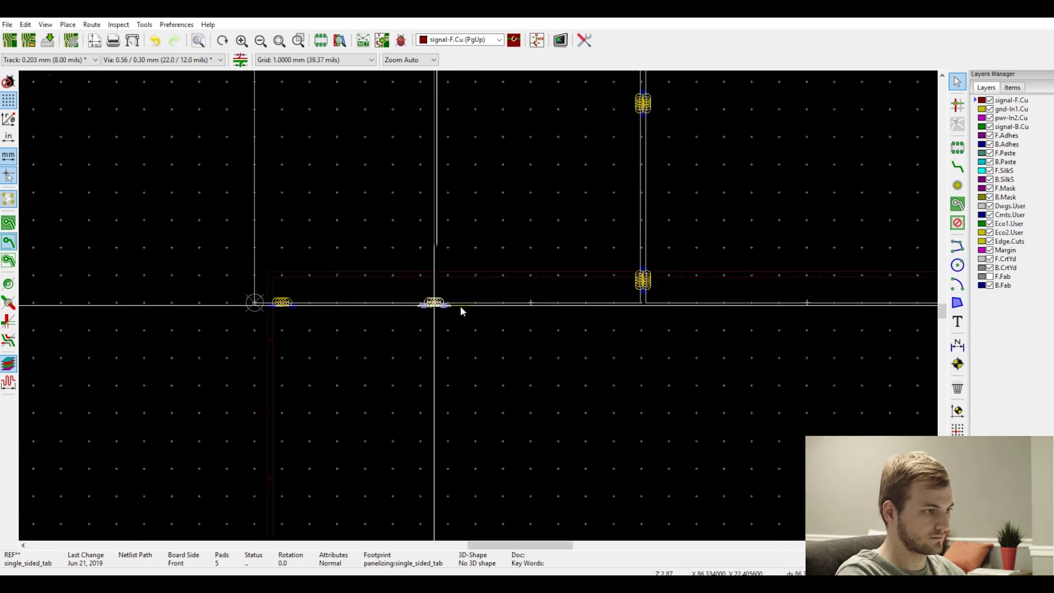
scroll(549, 309, "up", 2)
scroll(529, 307, "down", 2)
scroll(494, 308, "up", 3)
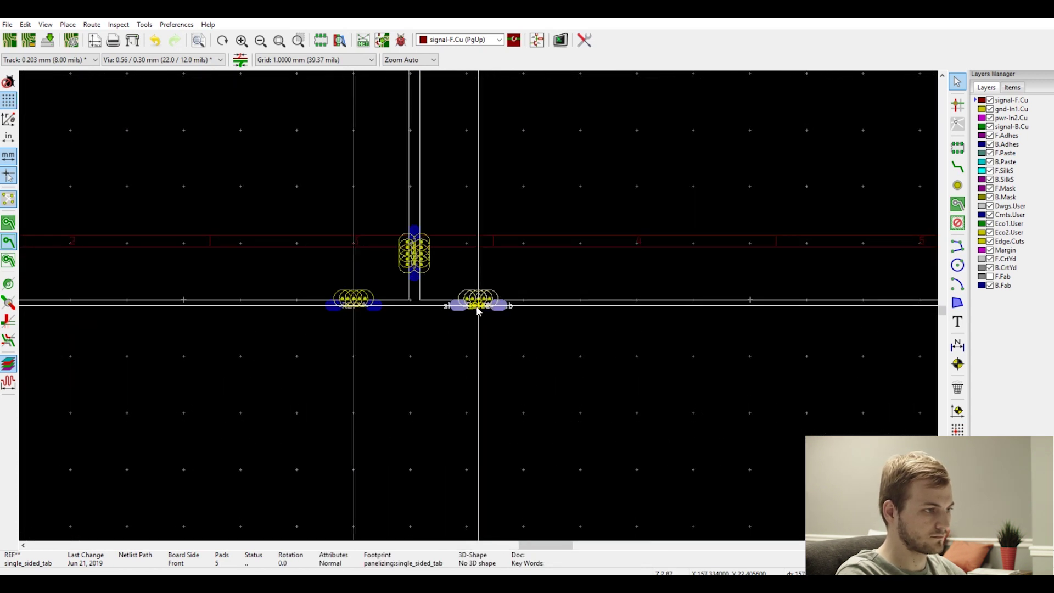
scroll(478, 308, "down", 3)
scroll(492, 301, "up", 4)
scroll(478, 308, "down", 4)
scroll(477, 308, "up", 4)
scroll(477, 308, "down", 10)
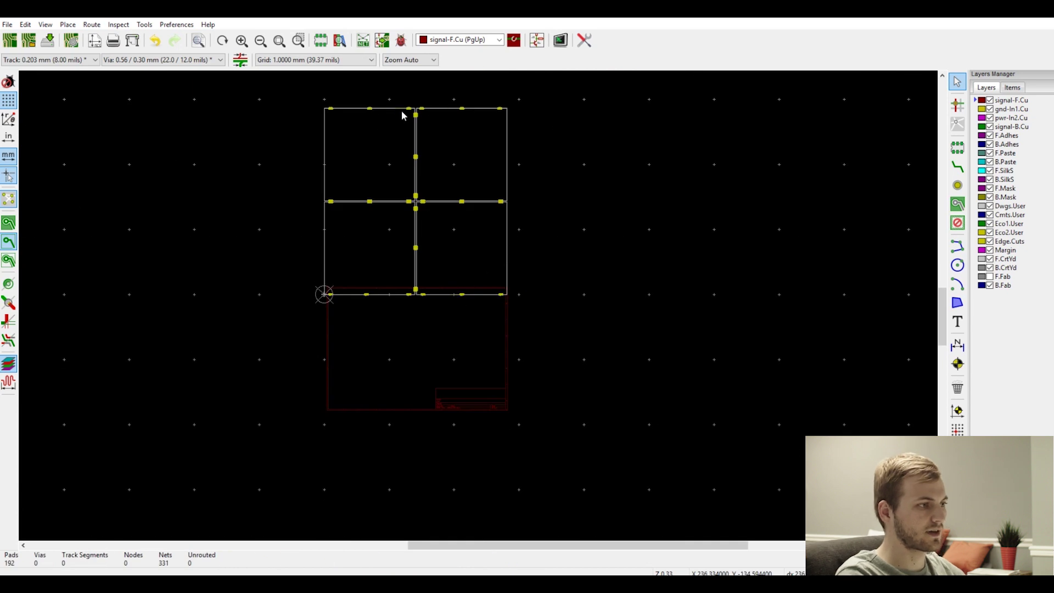
Step: Zoom in on the single_sided_tab near the panel's top-left corner
scroll(476, 315, "up", 3)
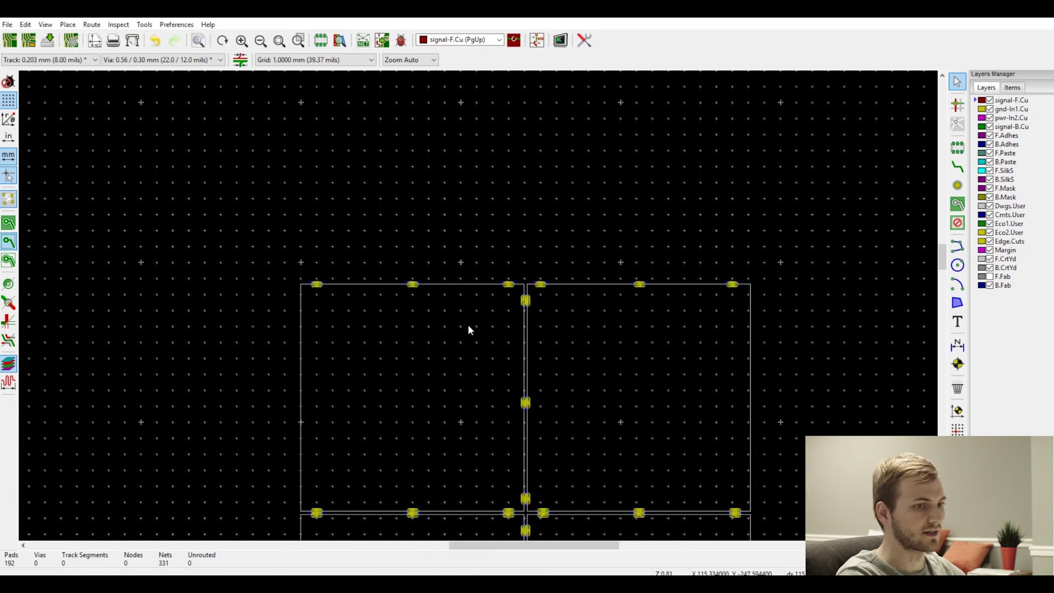
scroll(477, 305, "up", 5)
scroll(475, 306, "down", 5)
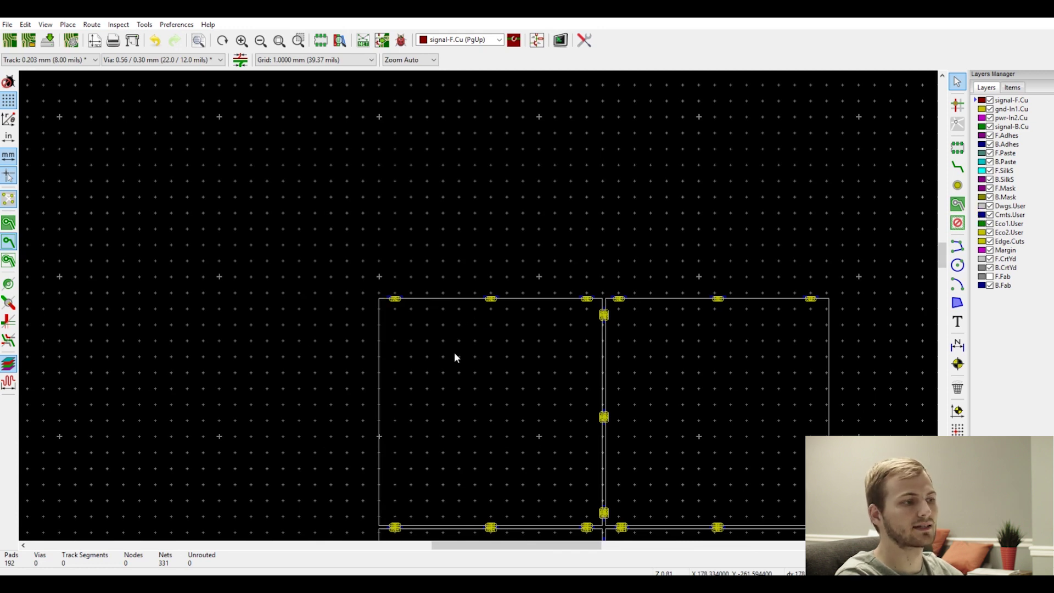
scroll(418, 306, "up", 5)
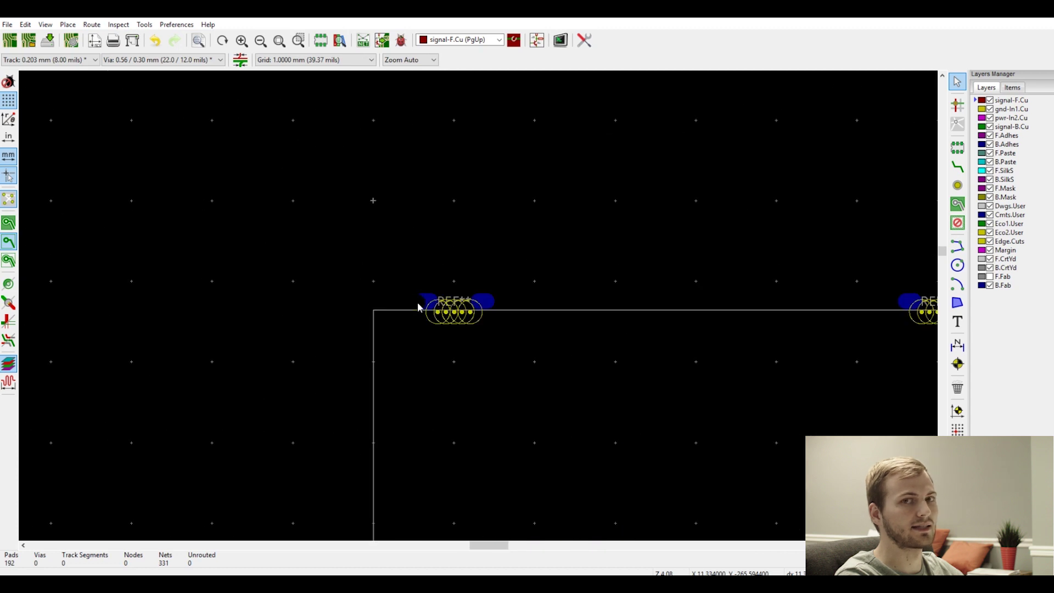
scroll(483, 306, "up", 5)
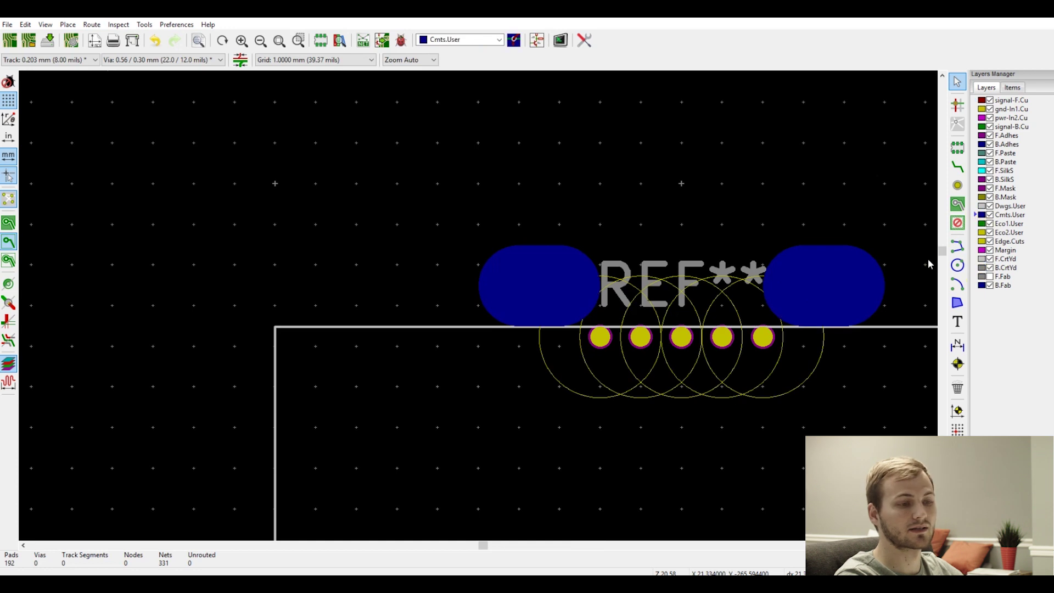
Step: Draw a Cmts.User line from tab to tab along the horizontal gaps between the boards
left_click(956, 245)
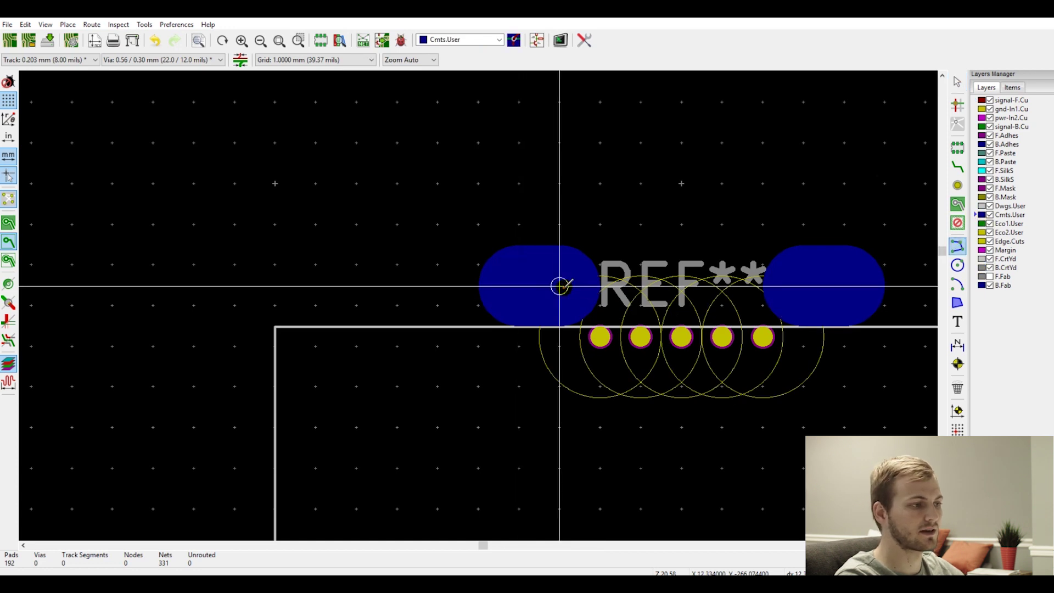
left_click(558, 284)
key("Escape")
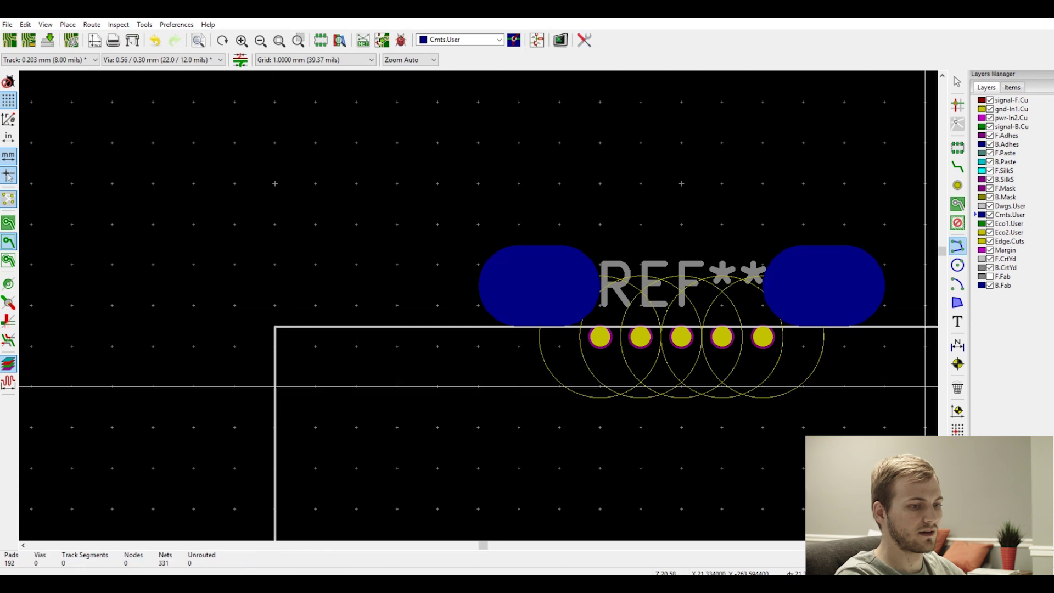
left_click(954, 283)
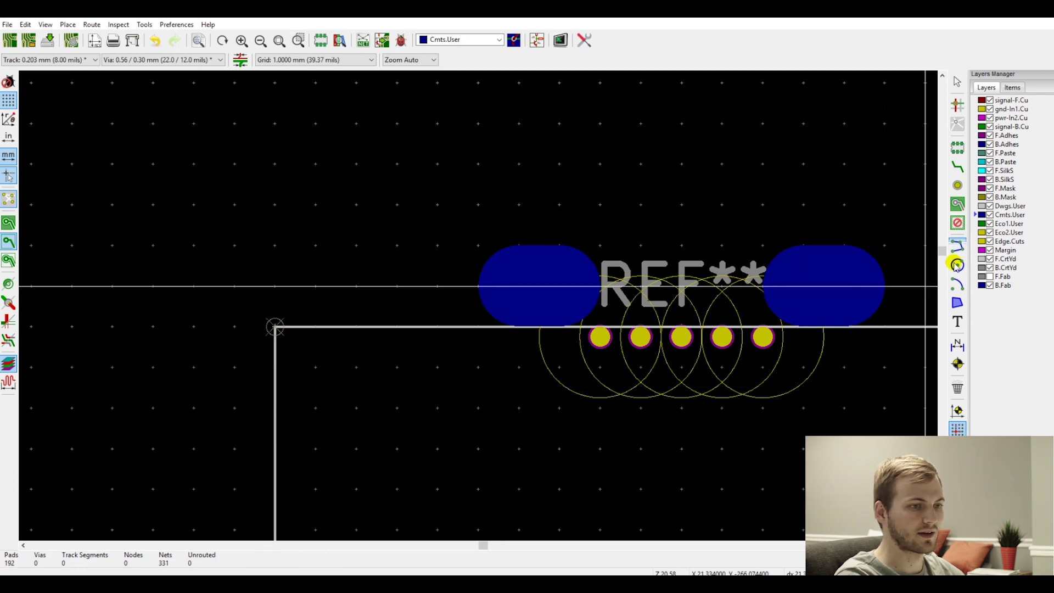
left_click(957, 246)
left_click(559, 285)
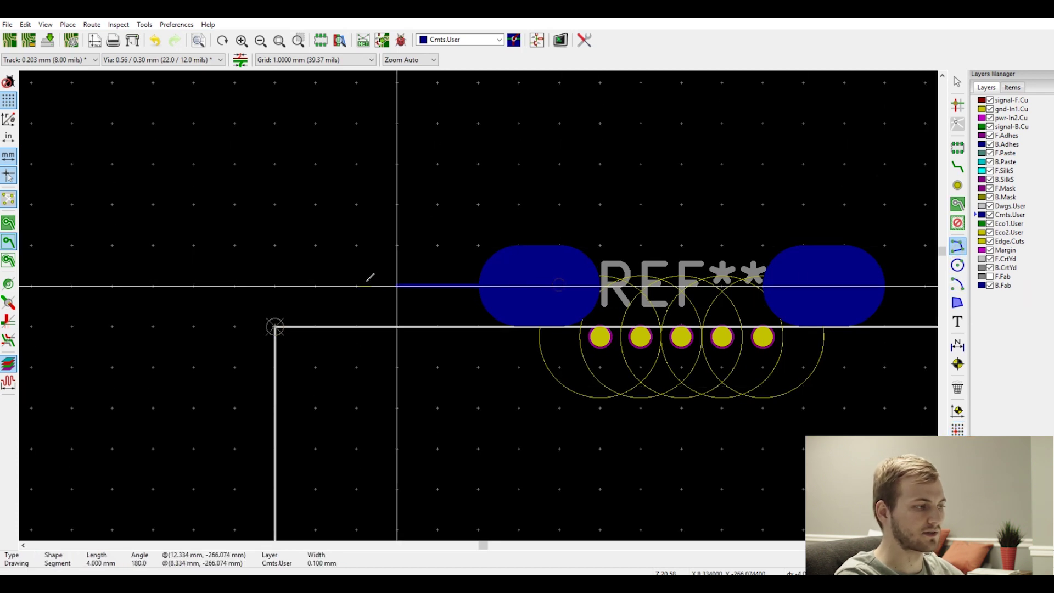
left_click(802, 285)
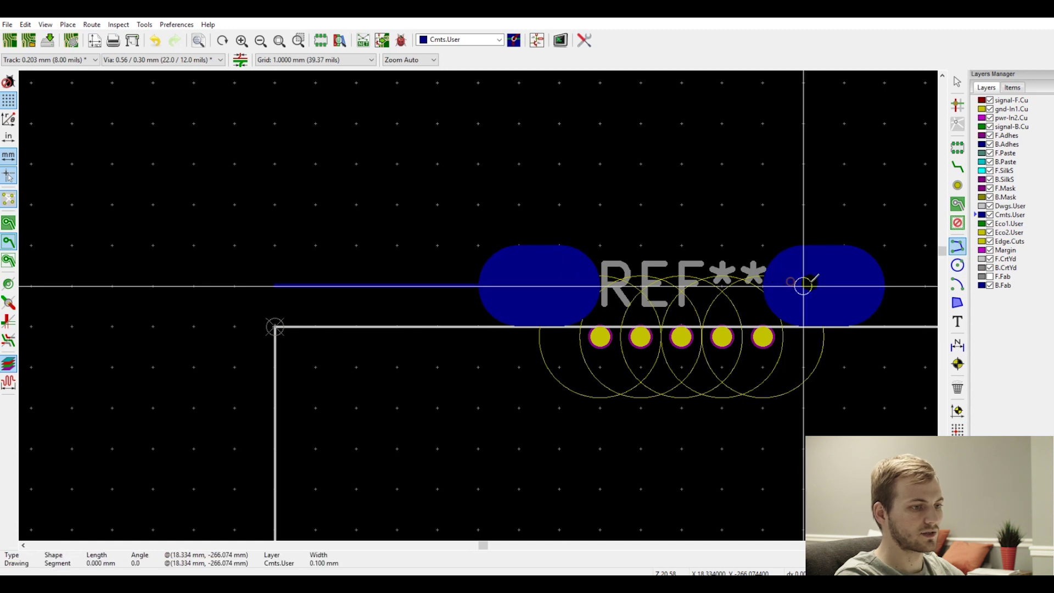
scroll(607, 297, "down", 5)
scroll(608, 296, "up", 5)
left_click(410, 341)
scroll(518, 345, "down", 3)
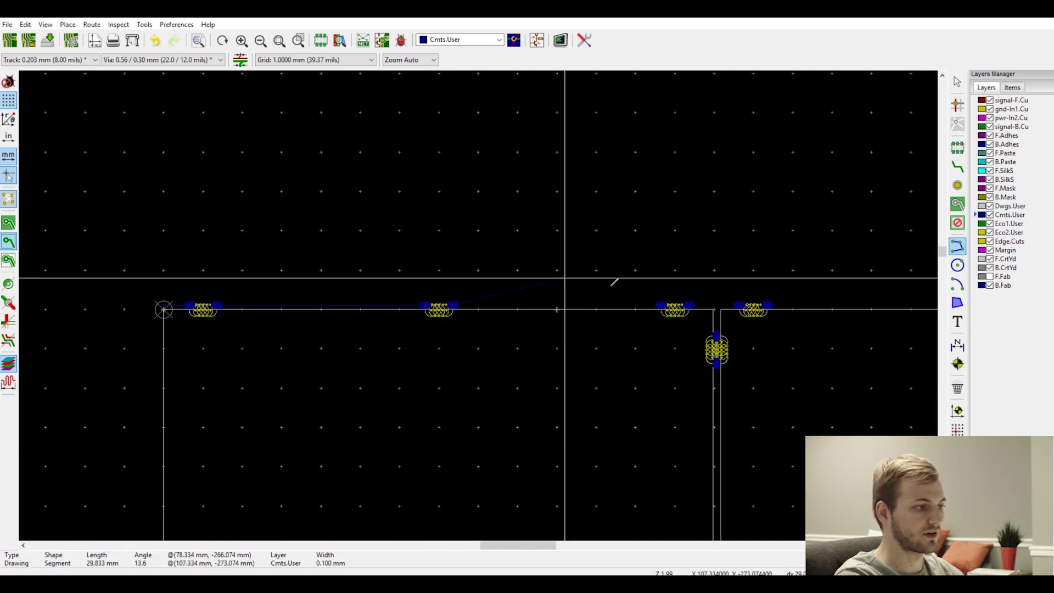
scroll(477, 313, "up", 3)
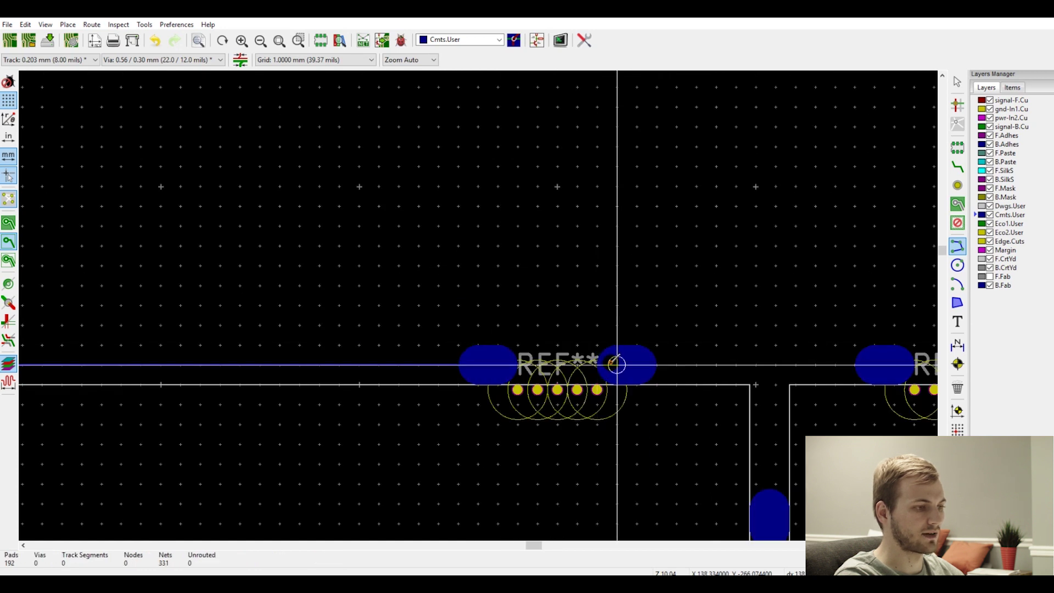
left_click(616, 364)
left_click(870, 364)
scroll(870, 364, "down", 3)
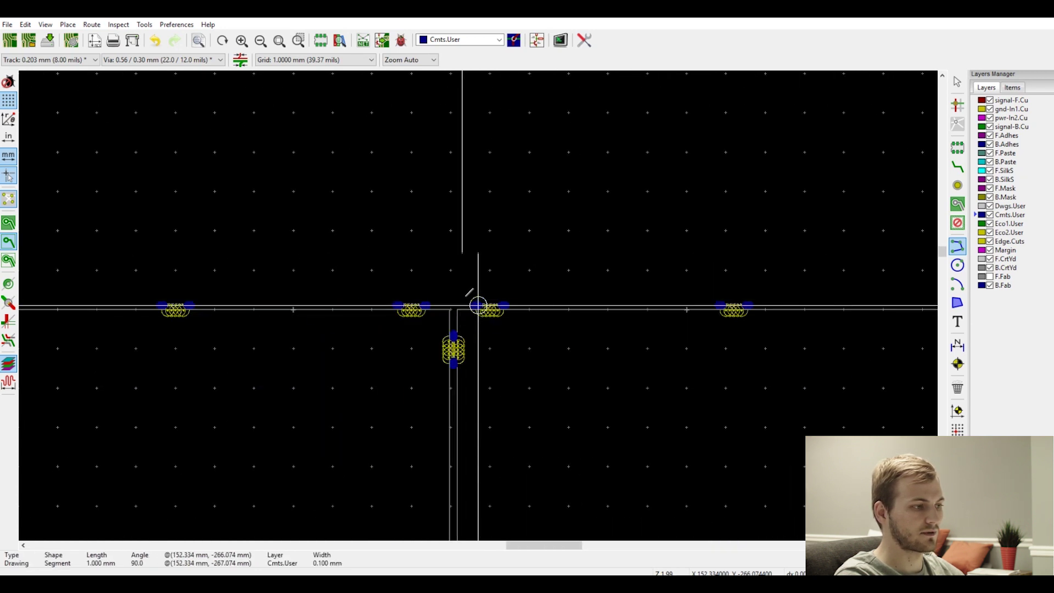
scroll(477, 305, "up", 4)
double_click(762, 306)
Step: Add the comment line through the vertical tab footprints along the vertical gap, then stop drawing
scroll(693, 242, "down", 6)
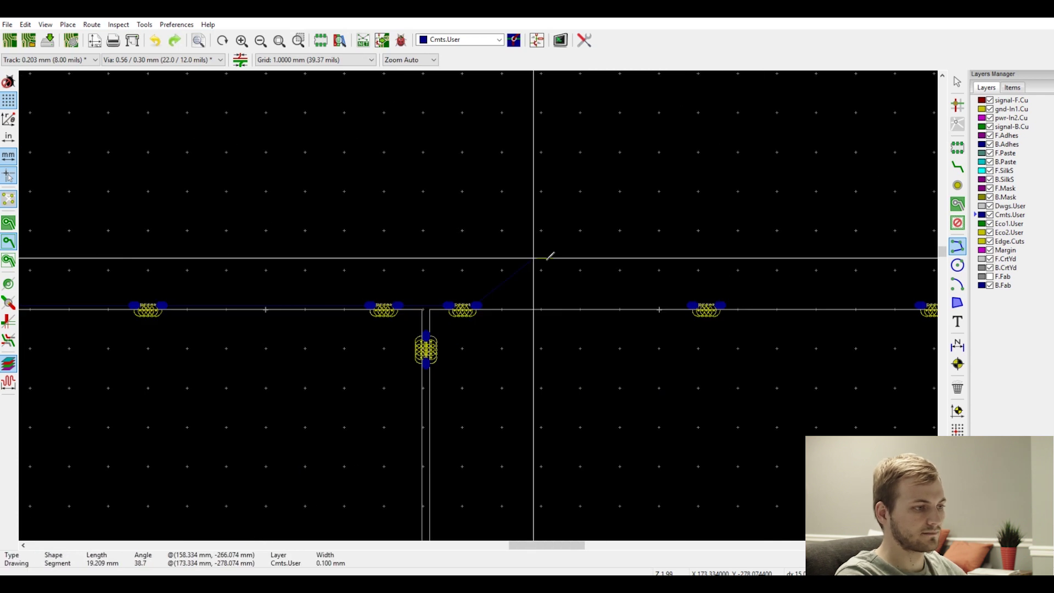
scroll(477, 387, "up", 4)
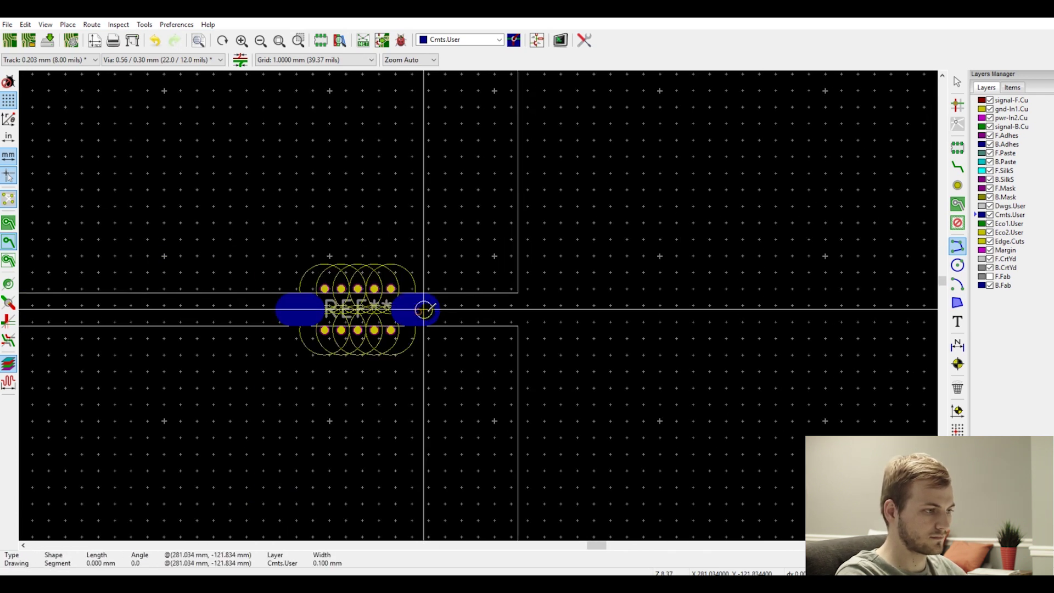
left_click(419, 309)
scroll(517, 326, "down", 2)
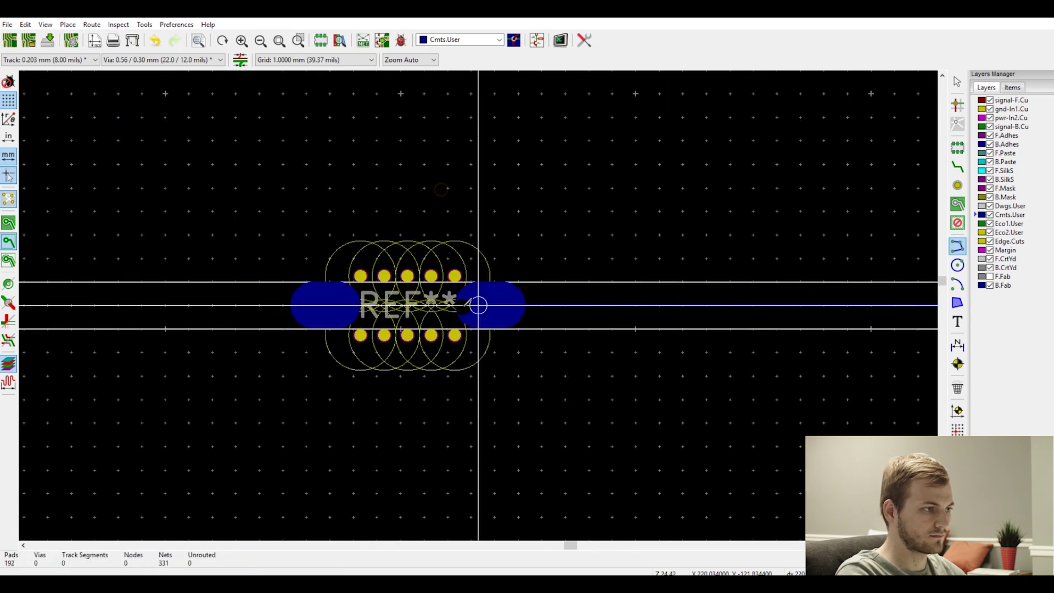
scroll(353, 306, "up", 4)
scroll(271, 305, "down", 5)
scroll(393, 305, "up", 9)
scroll(482, 301, "down", 9)
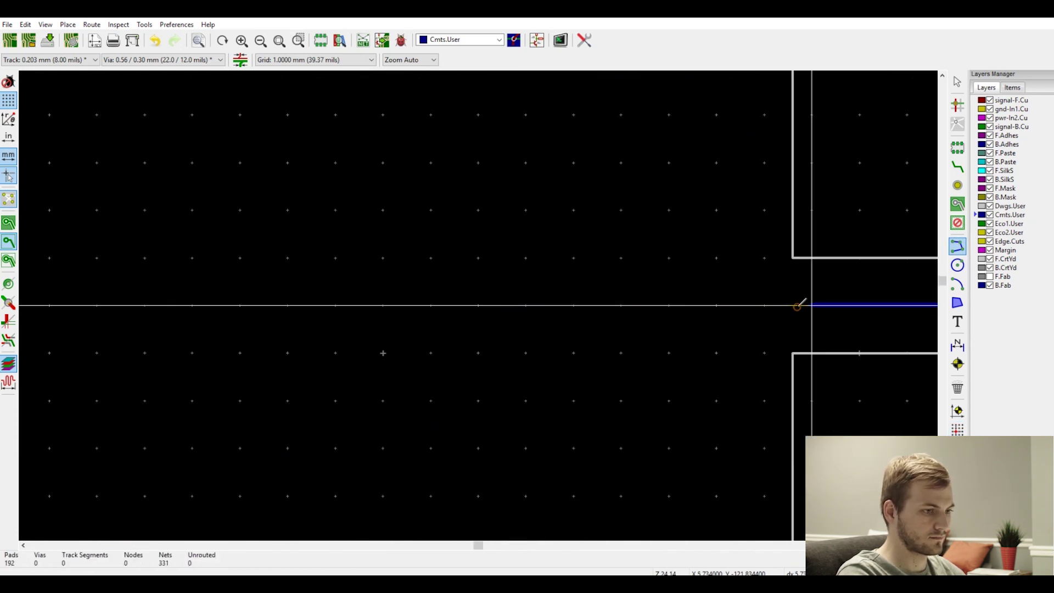
scroll(535, 233, "down", 5)
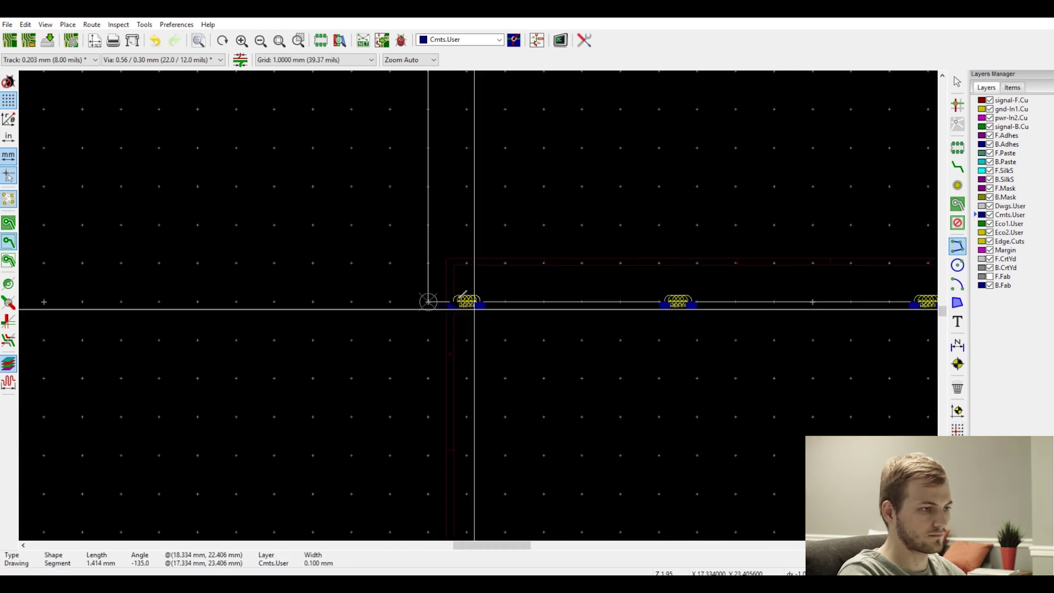
scroll(604, 296, "up", 10)
scroll(481, 301, "down", 8)
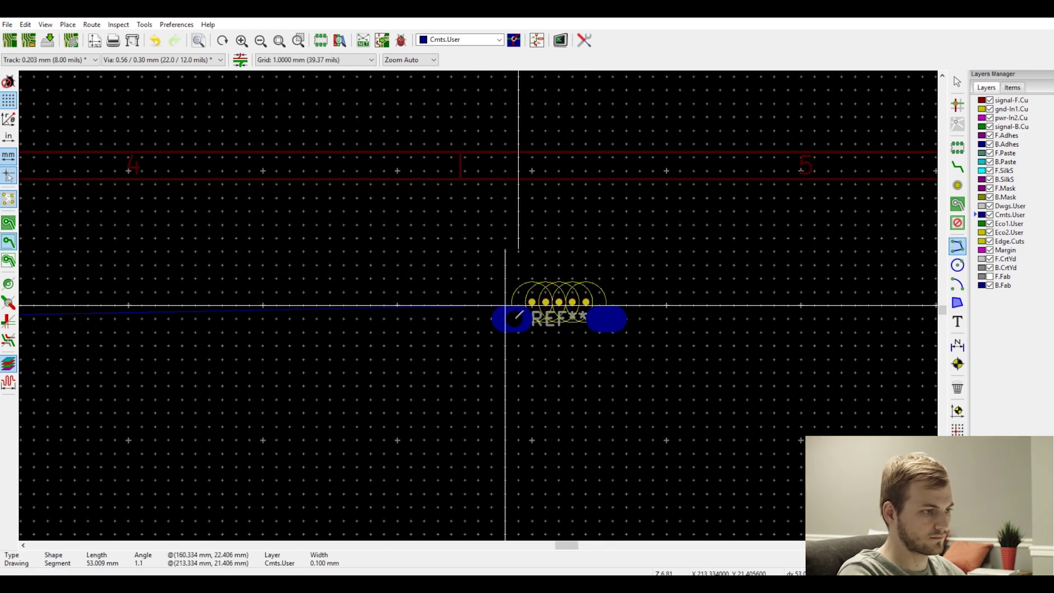
scroll(481, 300, "up", 3)
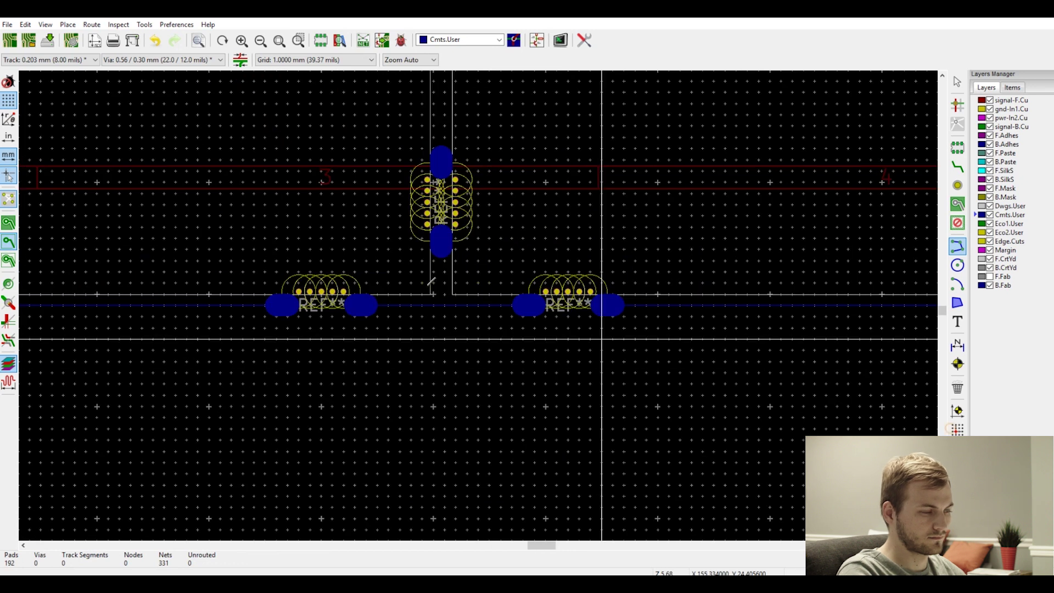
scroll(481, 299, "up", 5)
scroll(642, 316, "down", 5)
scroll(536, 238, "up", 4)
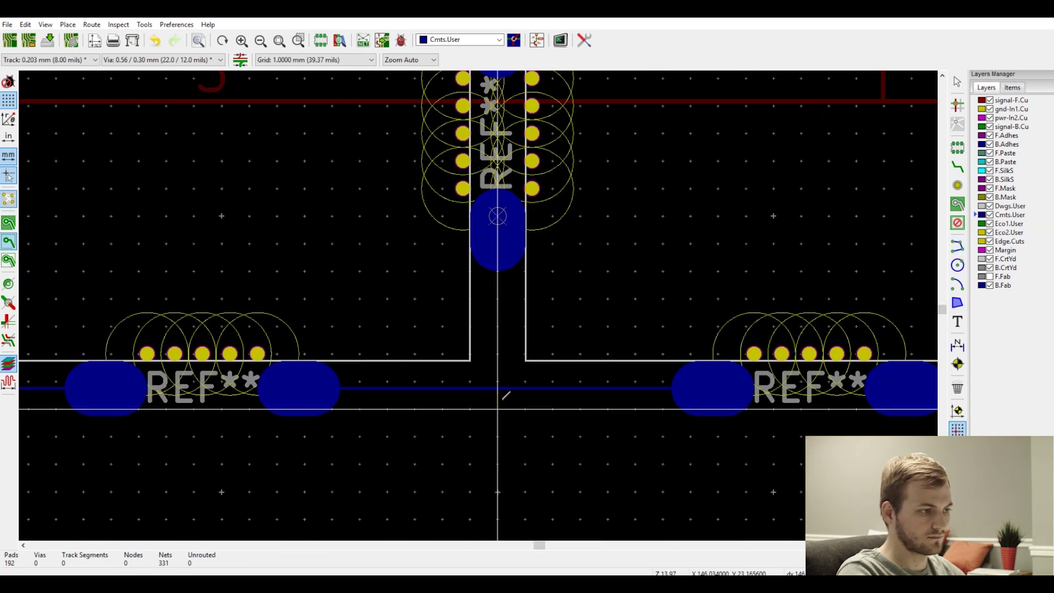
scroll(479, 246, "down", 4)
scroll(479, 247, "up", 3)
scroll(480, 274, "down", 3)
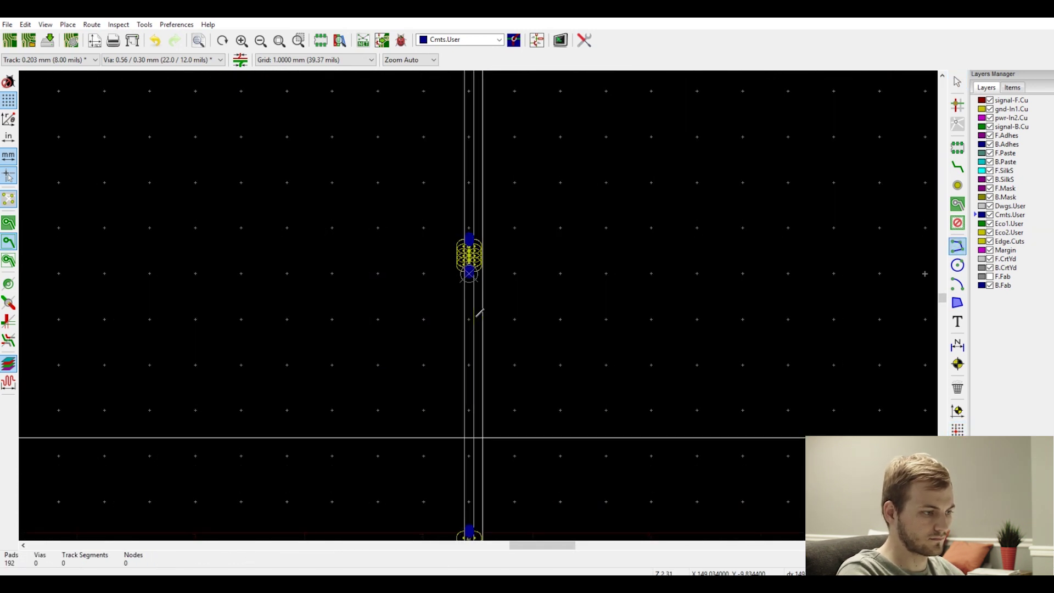
scroll(481, 301, "up", 6)
scroll(481, 299, "up", 4)
scroll(478, 231, "down", 6)
scroll(510, 190, "down", 1)
scroll(389, 407, "up", 6)
left_click(388, 407)
scroll(489, 287, "down", 6)
scroll(482, 300, "up", 4)
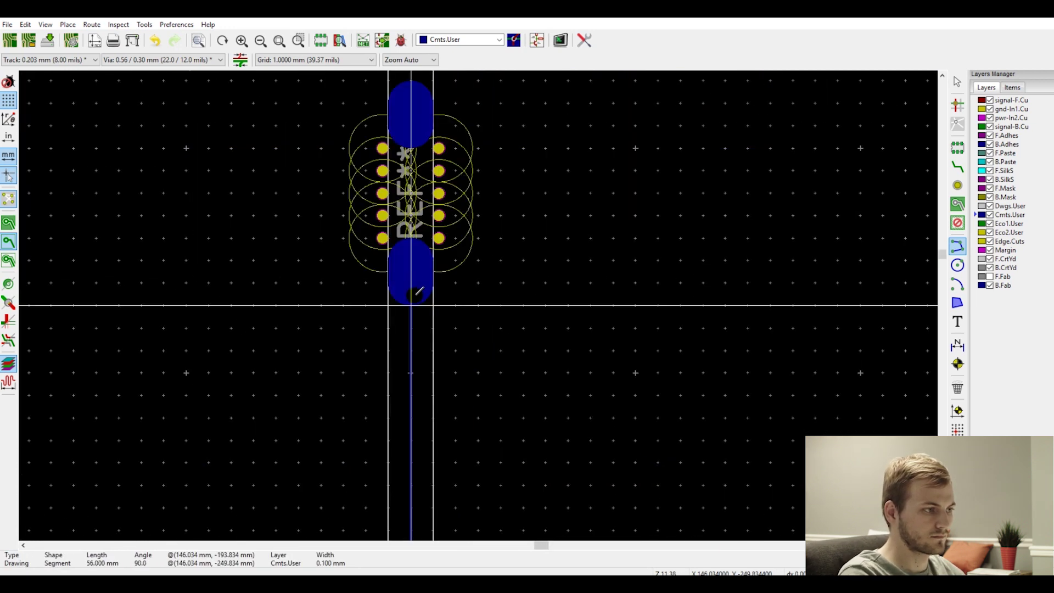
key("Escape")
key("Escape")
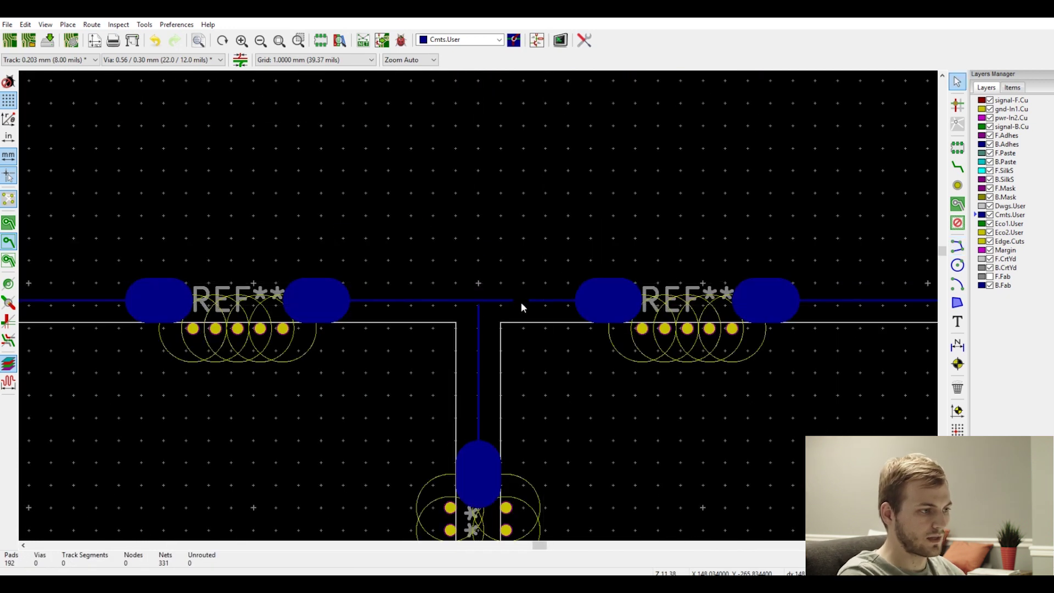
scroll(479, 308, "down", 3)
scroll(482, 318, "down", 5)
scroll(478, 306, "up", 1)
Step: Set the line thickness of all Cmts.User graphic items to 2 mm in Edit Text & Graphic Properties
left_click(8, 25)
mouse_move(26, 24)
left_click(87, 192)
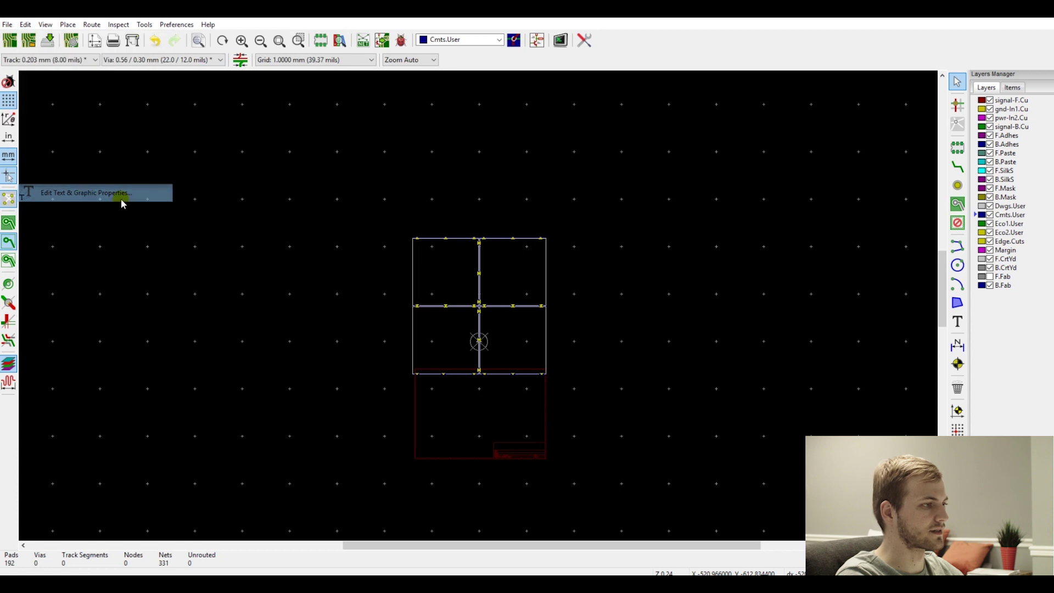
left_click(485, 219)
left_click(516, 345)
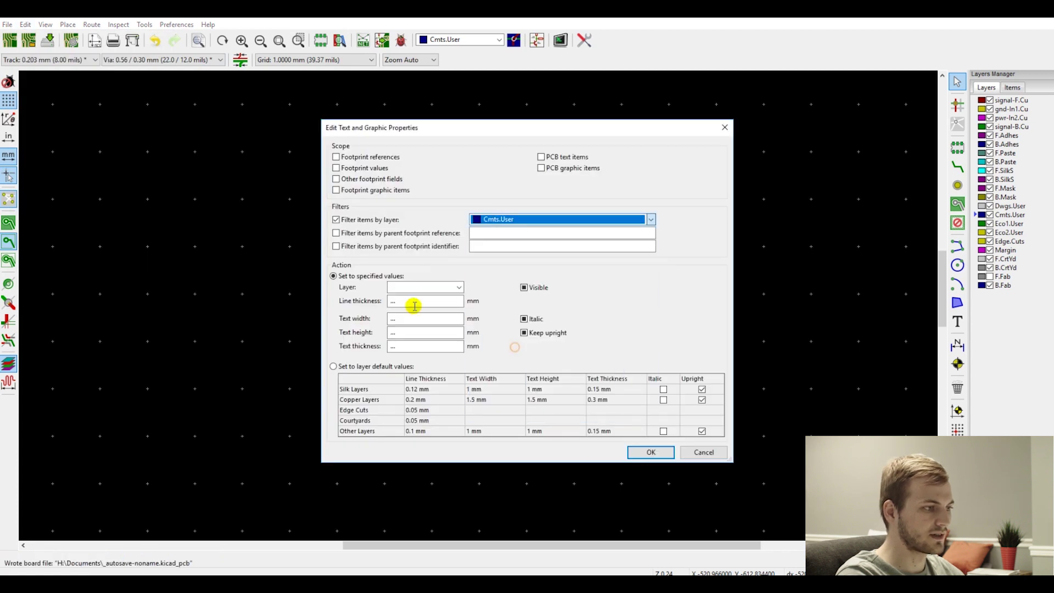
left_click(417, 287)
left_click(434, 413)
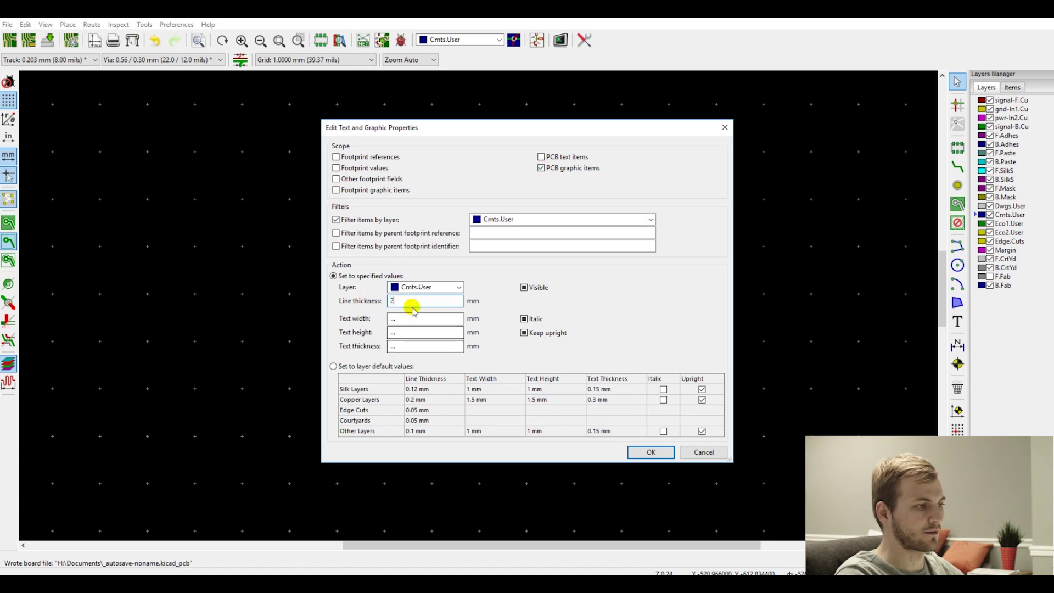
type("2")
left_click(648, 451)
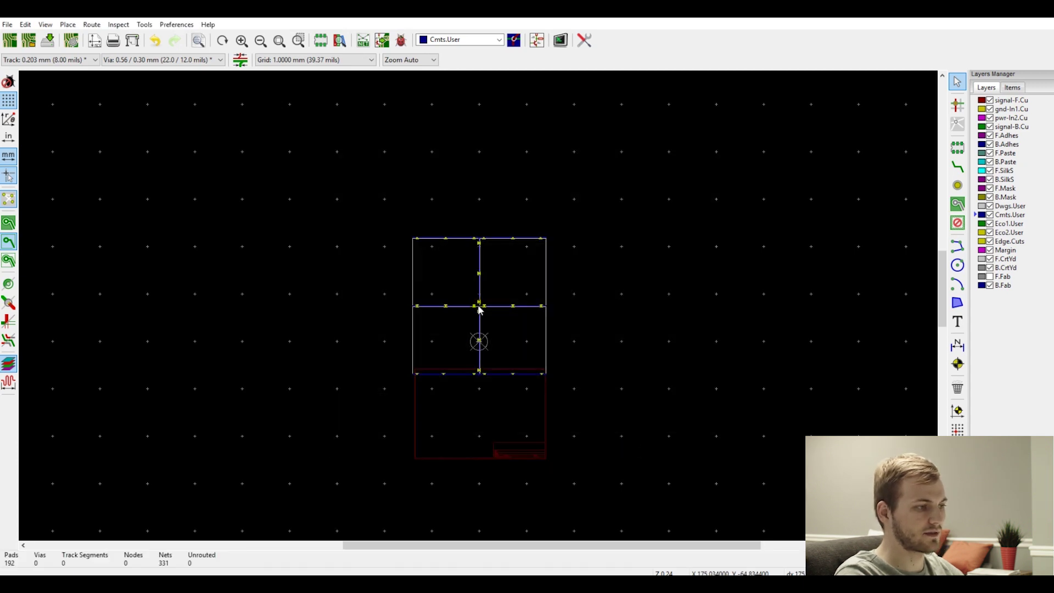
Step: Extend the vertical Cmts.User line so its end meets the horizontal comment line
scroll(478, 310, "up", 4)
scroll(475, 294, "down", 5)
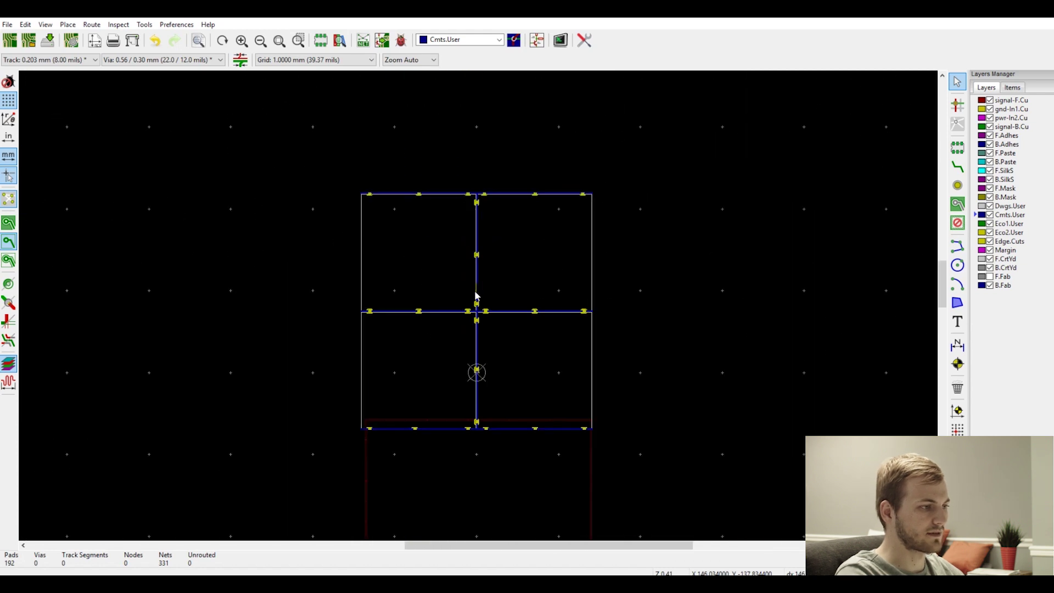
scroll(445, 187, "up", 5)
middle_click_drag(327, 329, 680, 301)
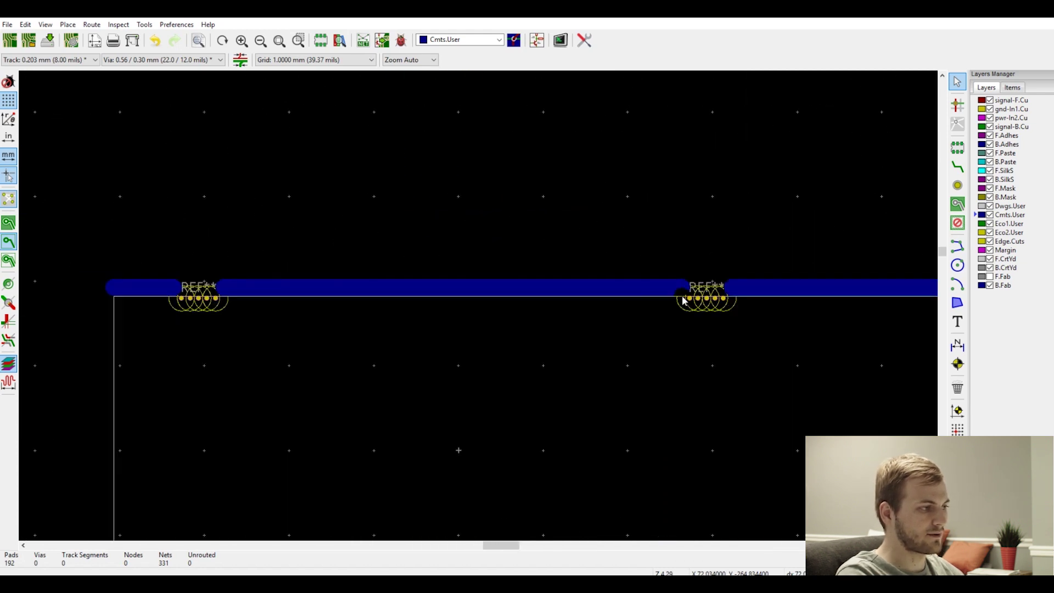
scroll(159, 297, "down", 5)
scroll(620, 337, "up", 5)
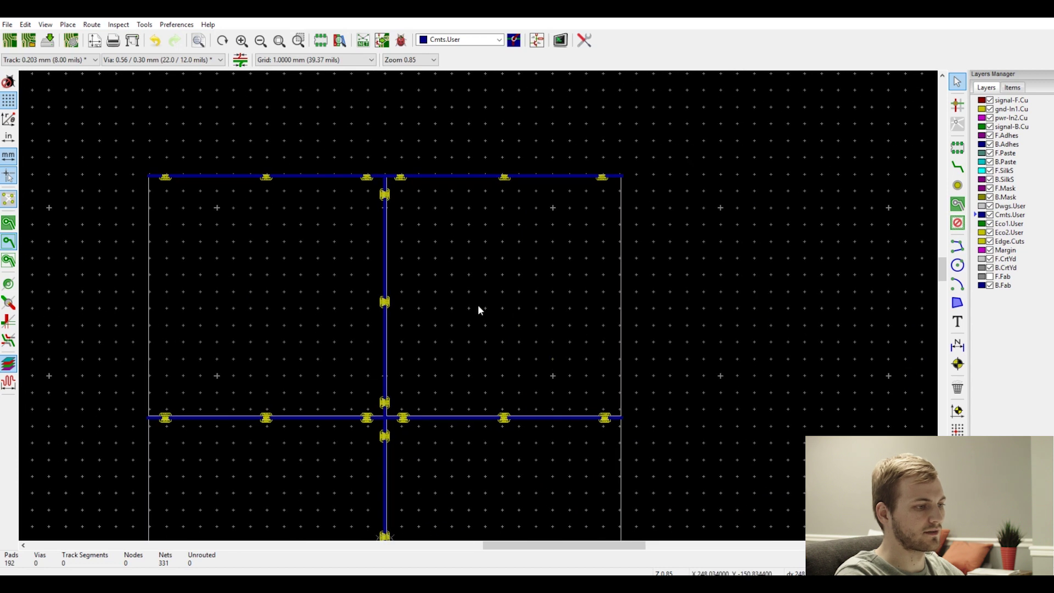
middle_click_drag(479, 364, 594, 286)
scroll(461, 317, "down", 4)
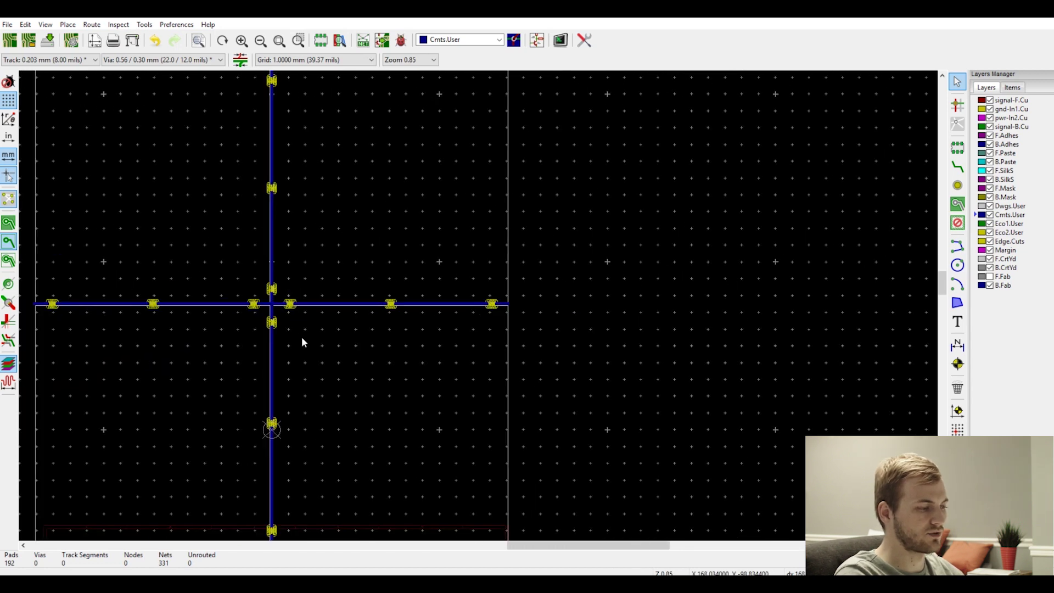
middle_click_drag(313, 324, 377, 223)
scroll(475, 311, "up", 4)
scroll(336, 342, "up", 4)
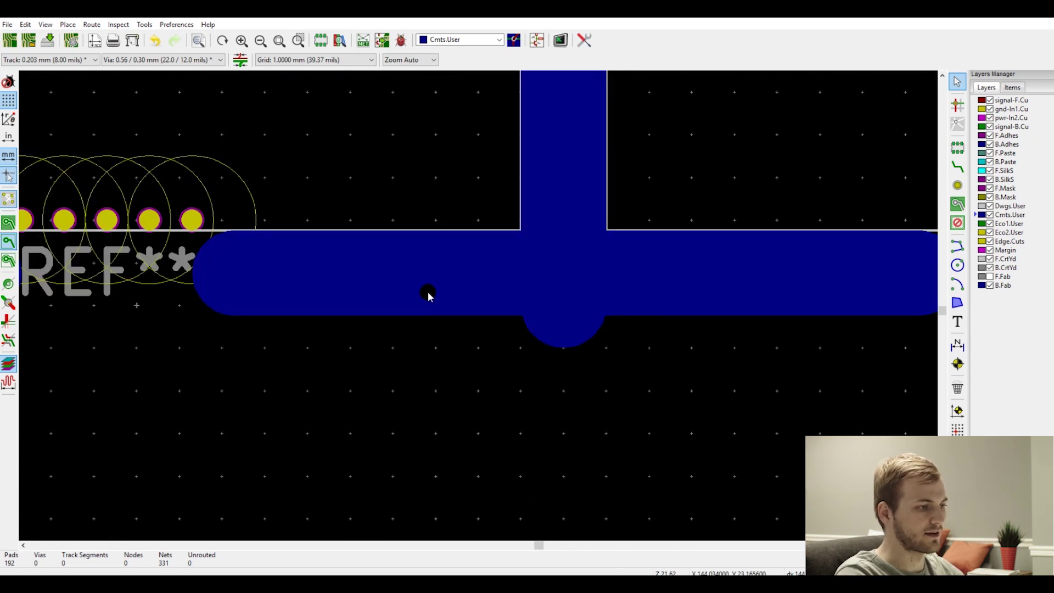
scroll(679, 282, "down", 1)
left_click_drag(402, 333, 405, 271)
Step: Place the origin marker on the centre of the panel's top-left corner pad
scroll(478, 308, "down", 7)
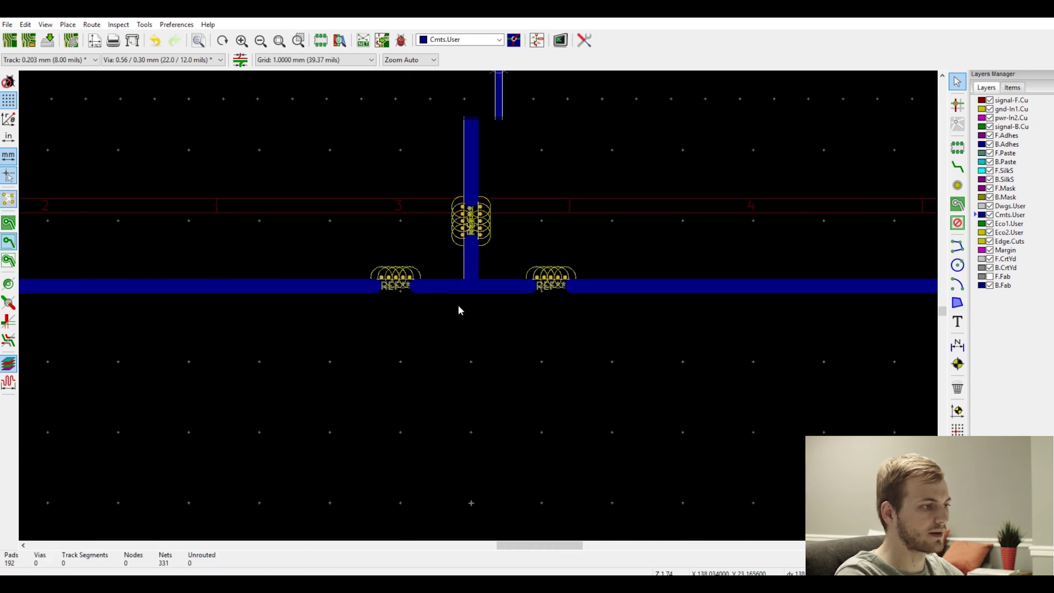
scroll(325, 306, "up", 3)
scroll(480, 301, "down", 4)
middle_click_drag(546, 282, 404, 392)
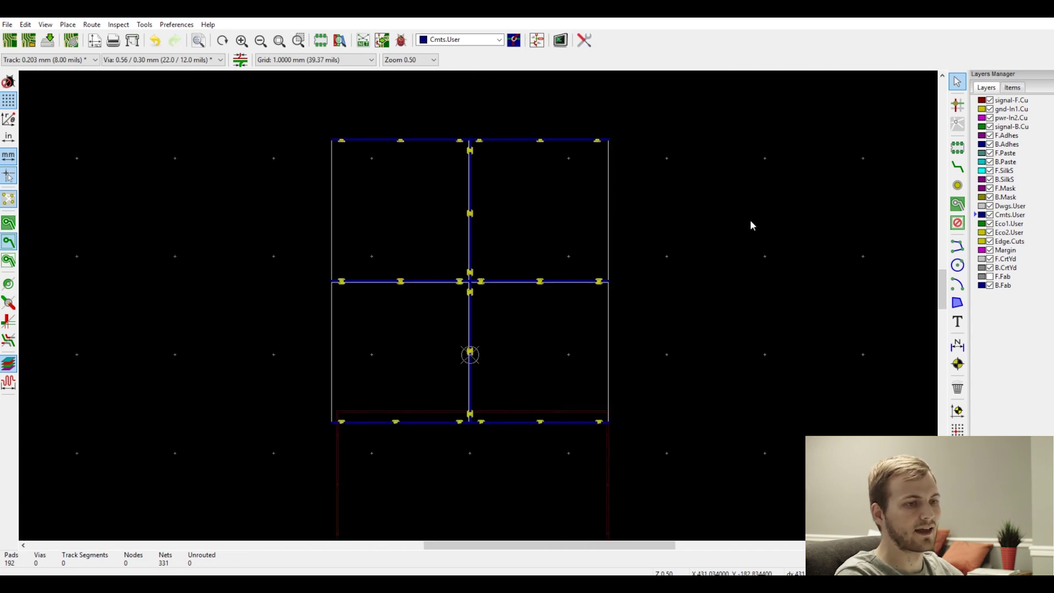
scroll(325, 154, "up", 12)
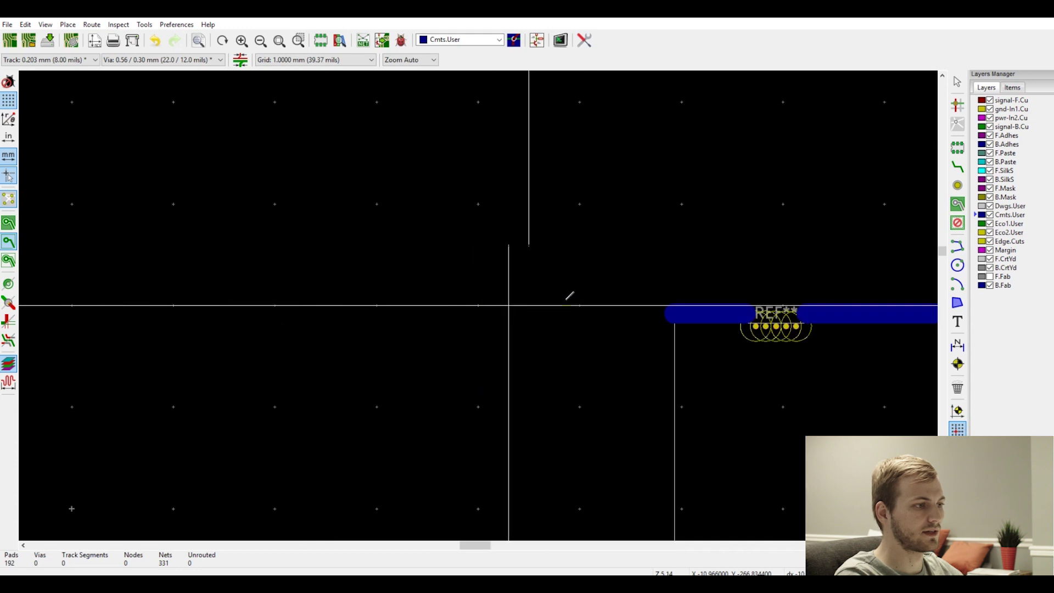
left_click(494, 293)
key("Escape")
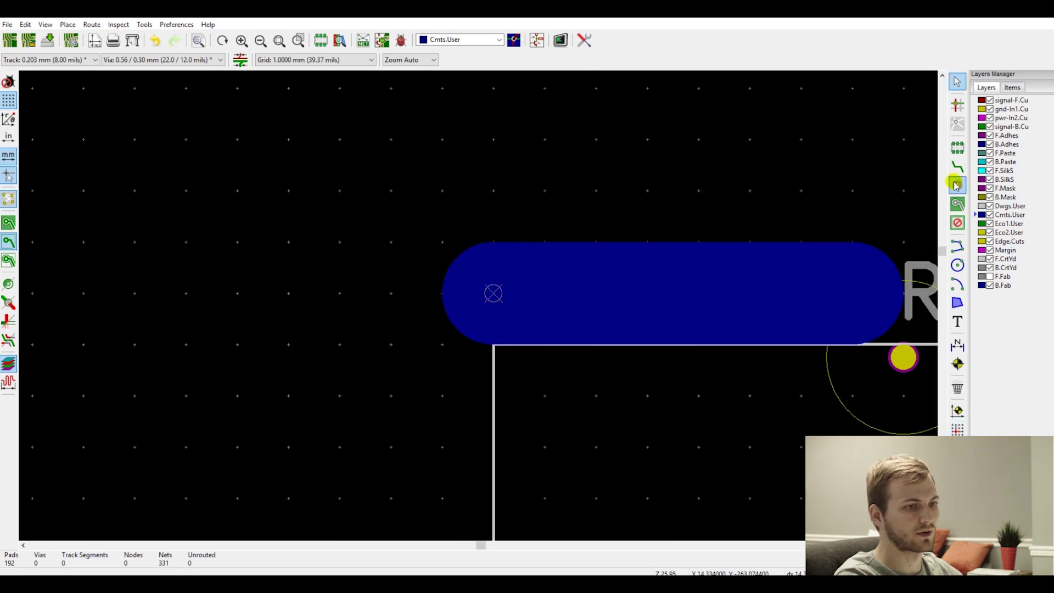
Step: Start a new line at the panel's top-left corner and centre the view on it
scroll(561, 300, "down", 4)
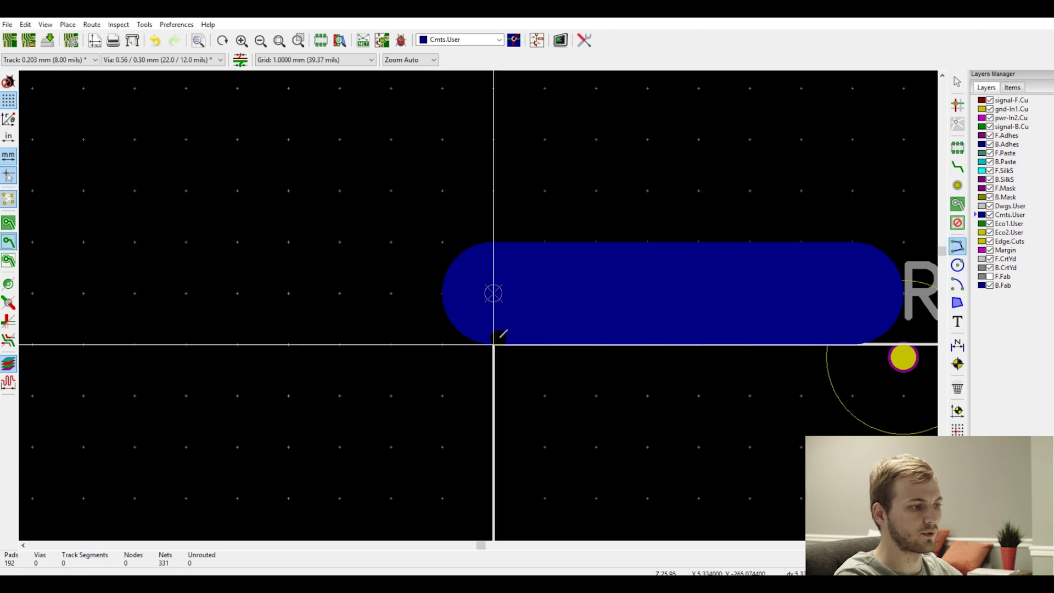
scroll(479, 303, "down", 3)
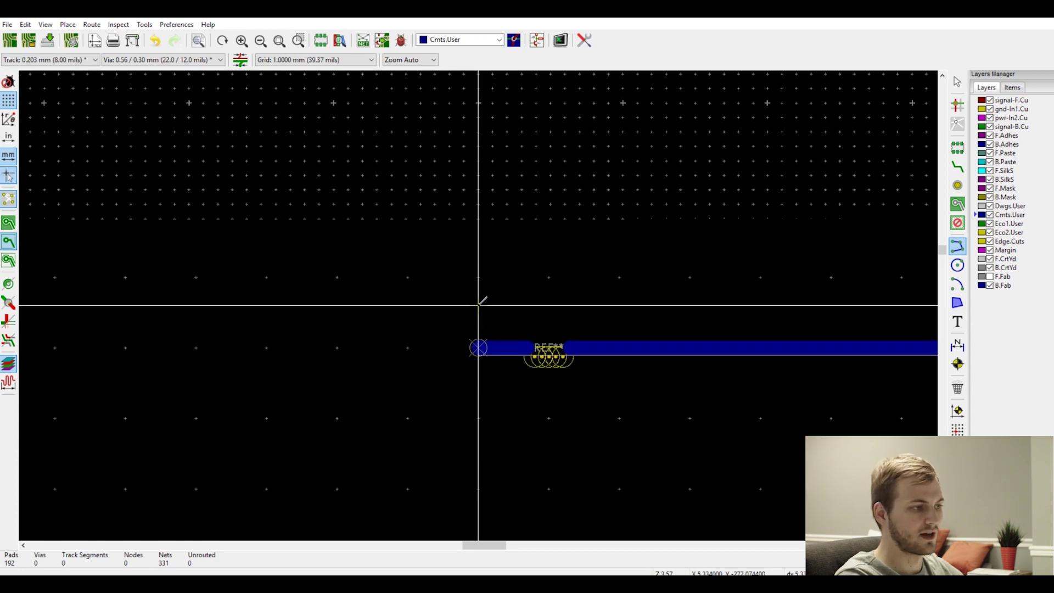
left_click(478, 264)
key("F4")
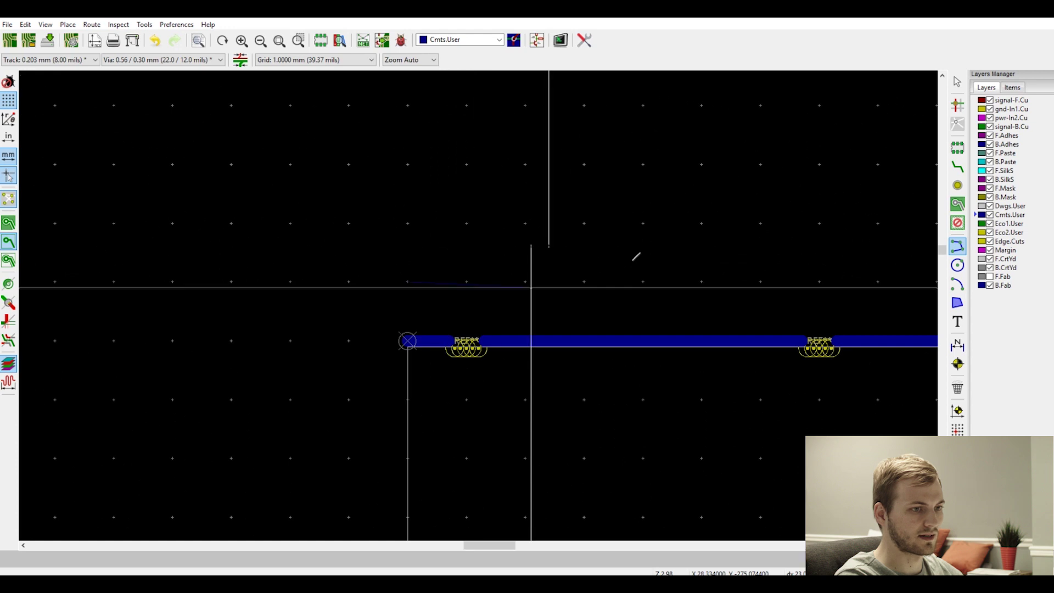
Step: Draw the top segment of the panel outline on the Edge.Cuts layer
left_click(980, 242)
scroll(828, 238, "down", 4)
scroll(823, 314, "up", 5)
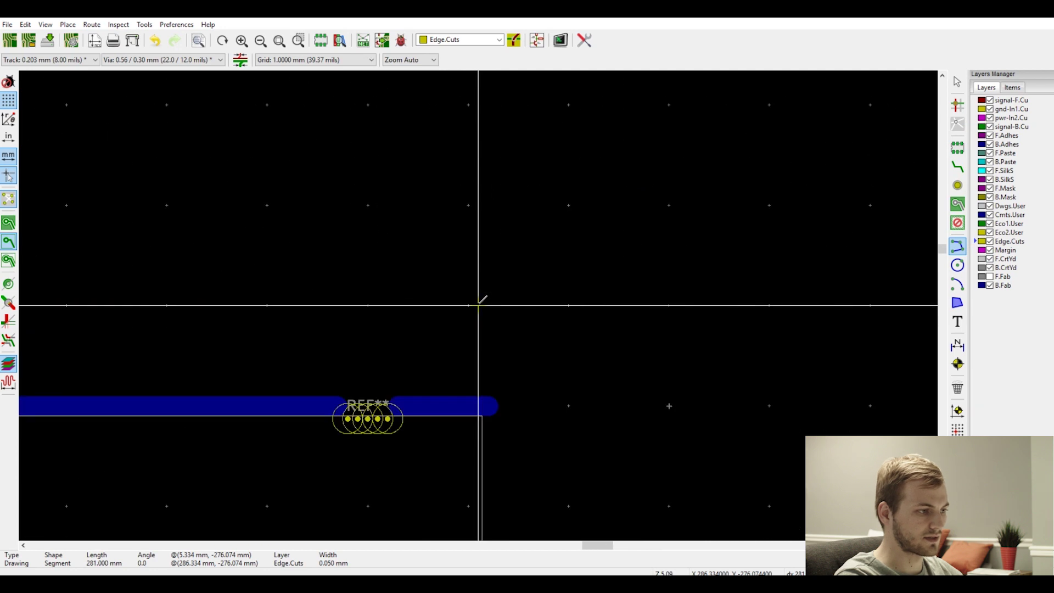
scroll(483, 301, "up", 3)
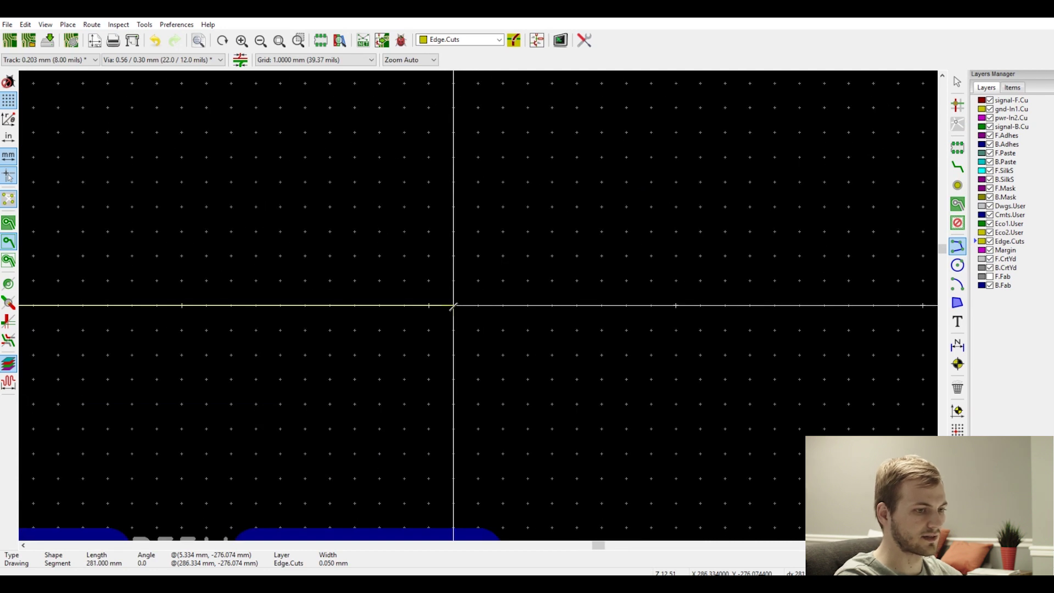
double_click(429, 305)
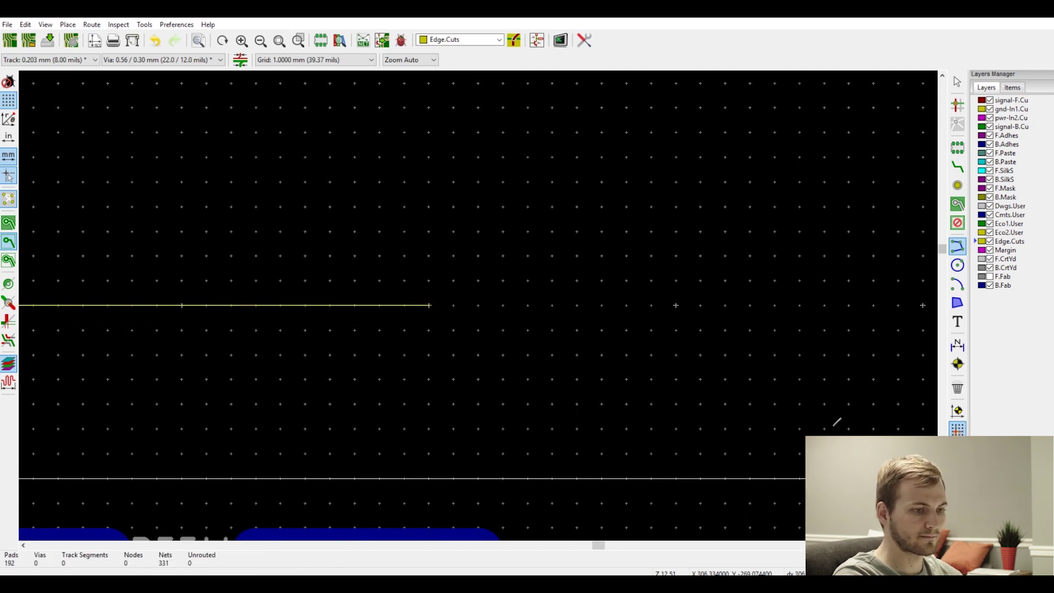
scroll(739, 433, "down", 1)
key("Escape")
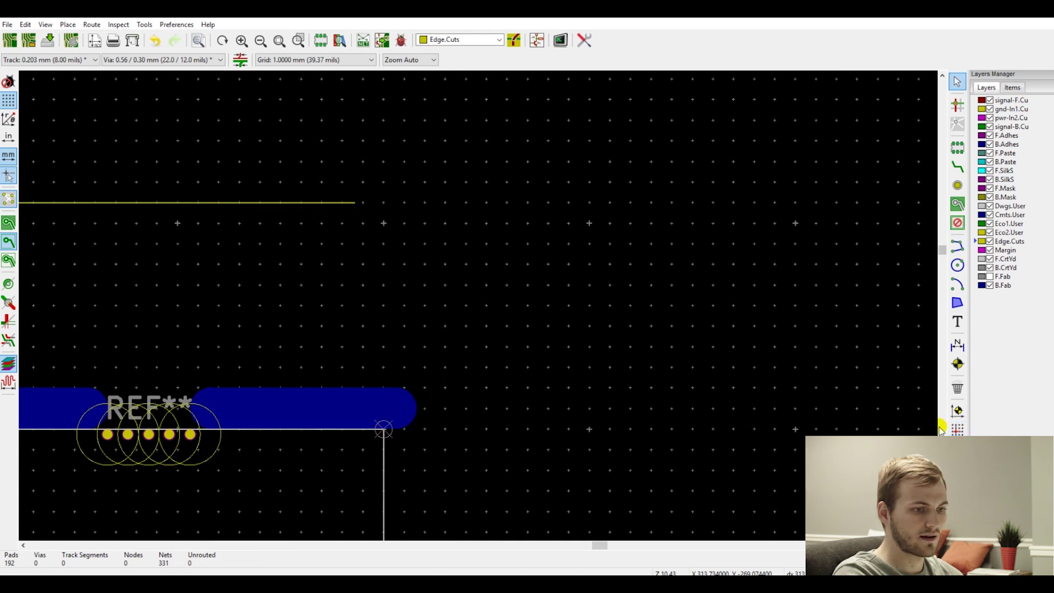
Step: Draw the right-side Edge.Cuts segment to the corner, closing the panel frame
left_click(957, 247)
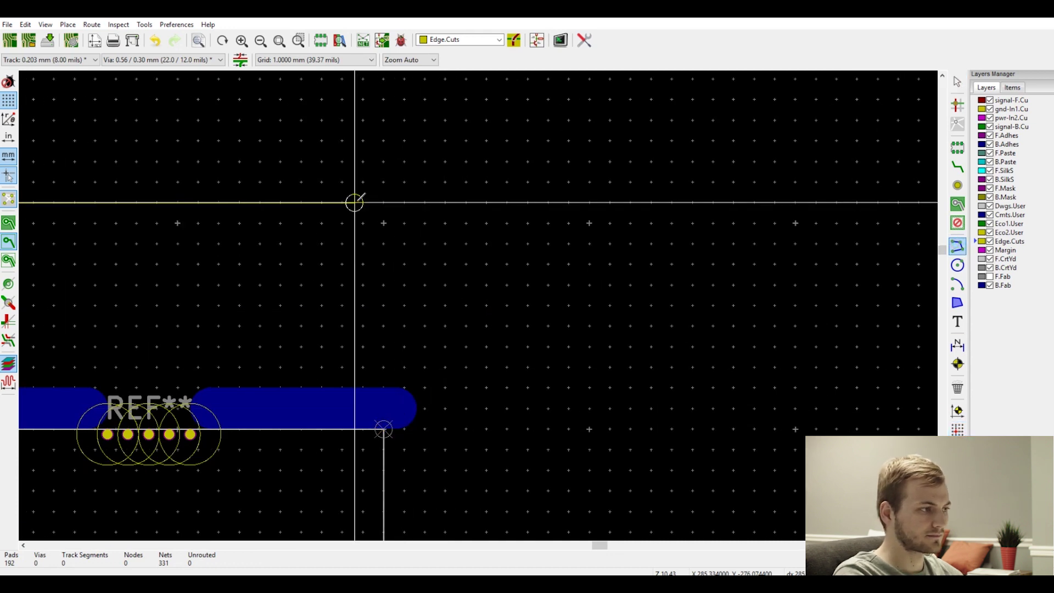
left_click(383, 201)
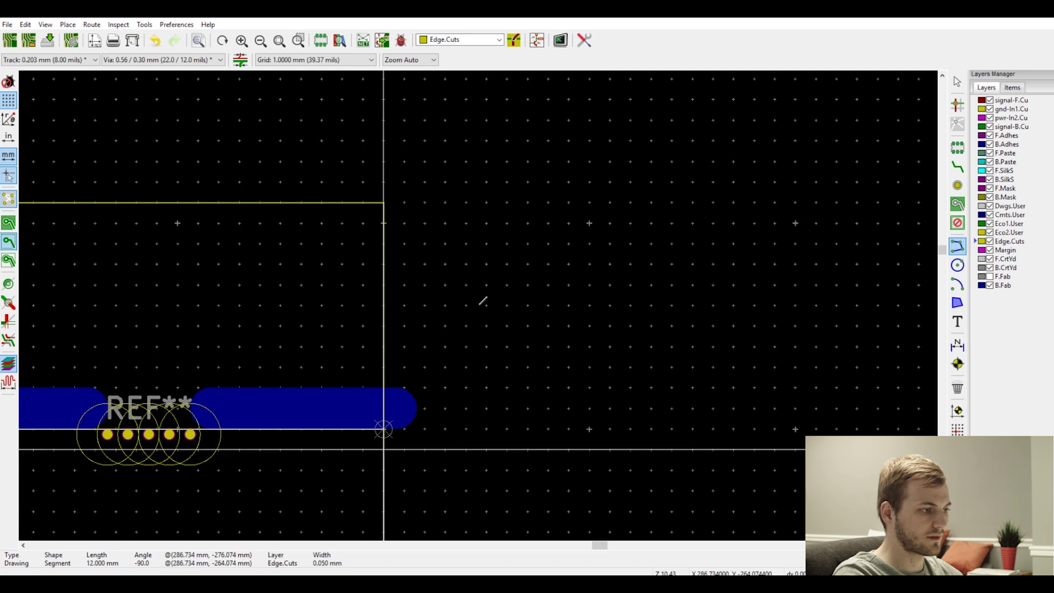
scroll(482, 298, "down", 3)
scroll(478, 378, "up", 5)
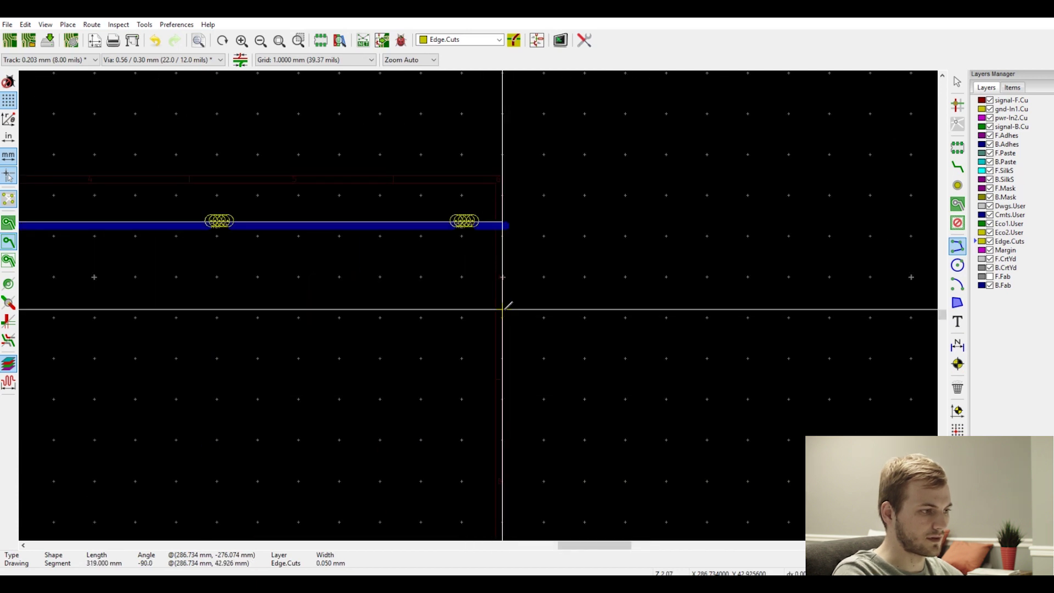
double_click(478, 303)
key("Escape")
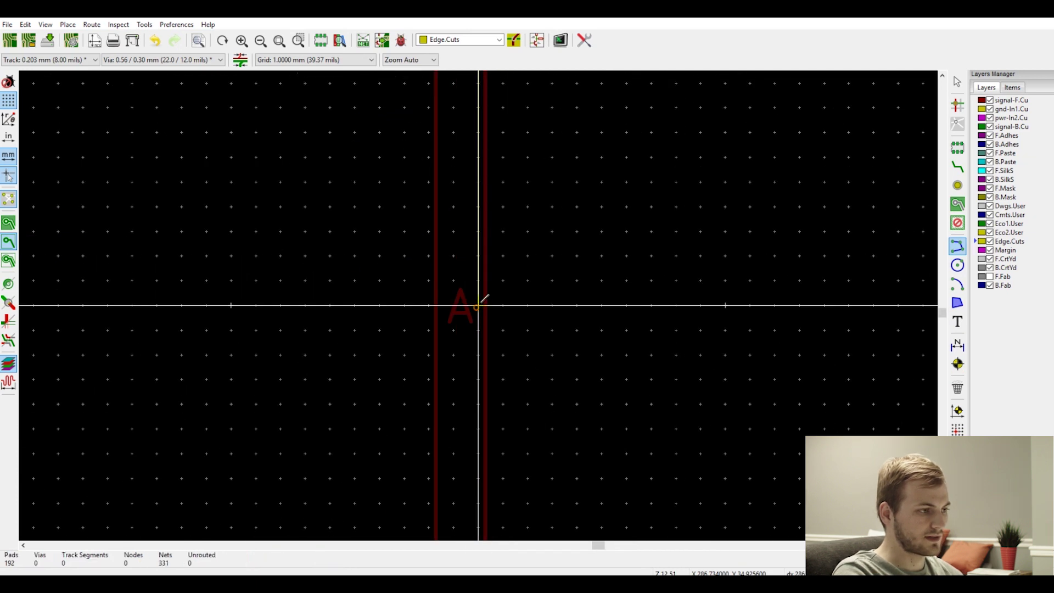
left_click(957, 246)
scroll(454, 219, "down", 3)
scroll(440, 236, "up", 3)
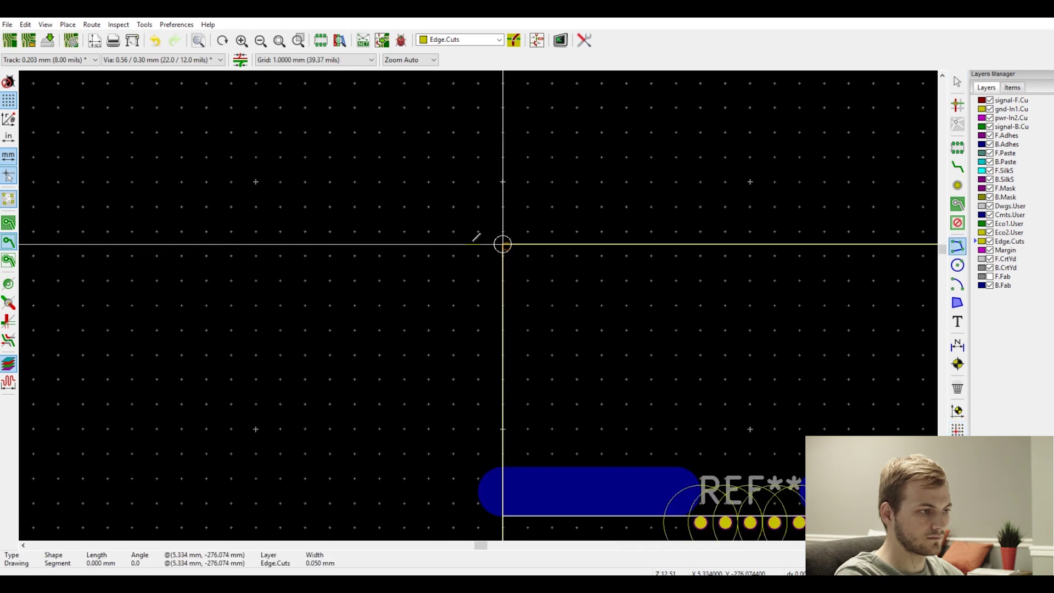
key("Escape")
scroll(567, 367, "down", 5)
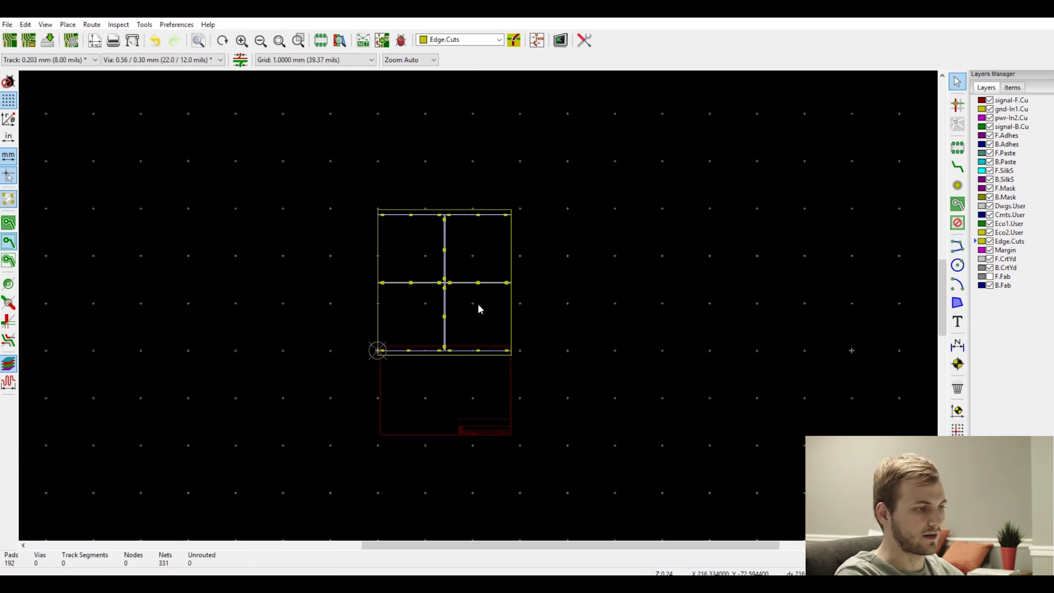
scroll(478, 305, "up", 5)
scroll(476, 297, "down", 4)
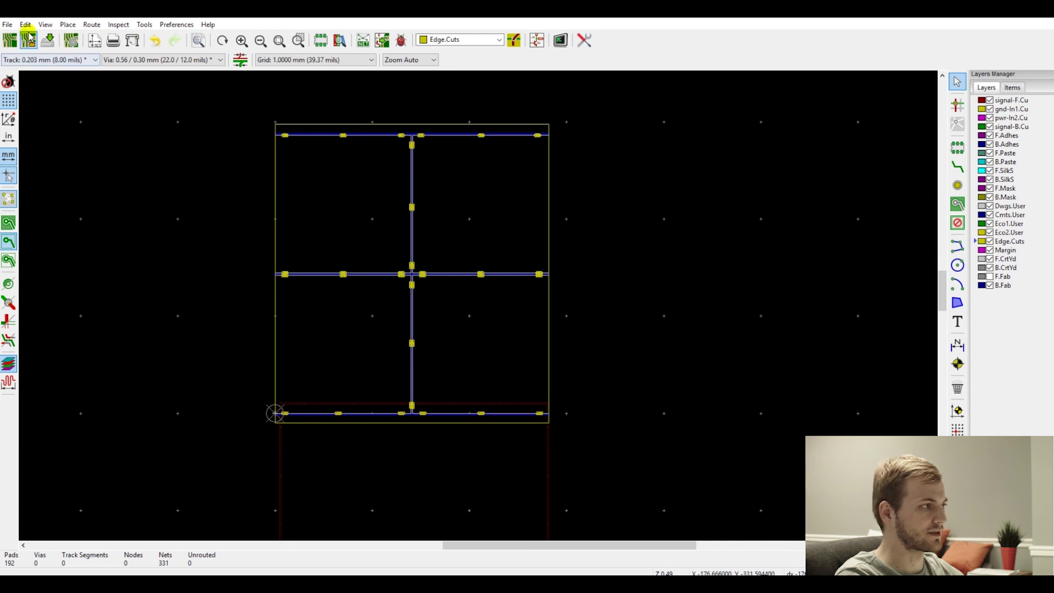
left_click(45, 24)
left_click(70, 77)
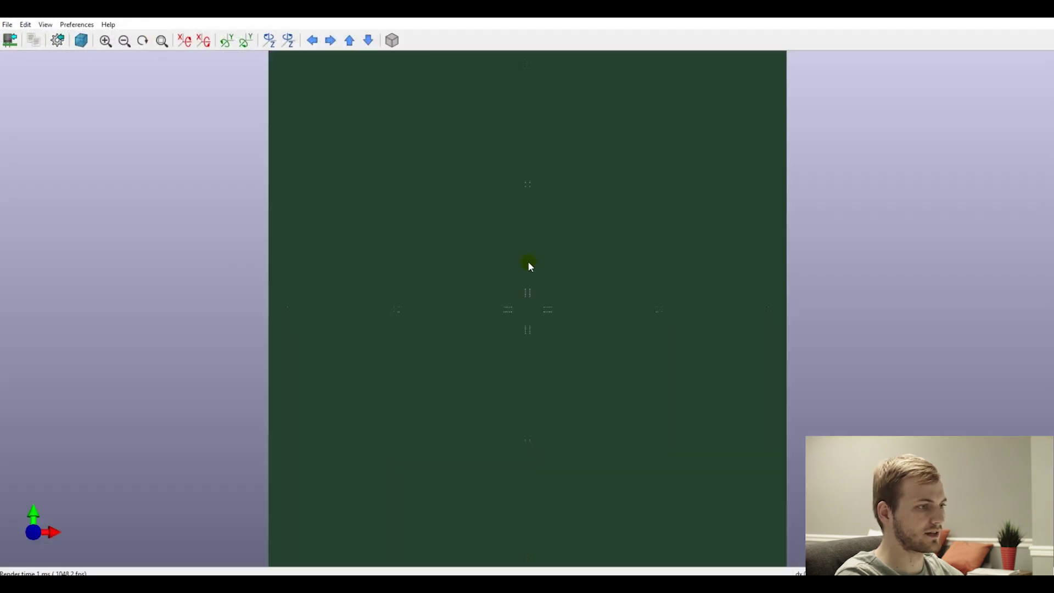
mouse_move(515, 257)
left_mouse_down()
mouse_move(466, 388)
mouse_move(482, 291)
mouse_move(449, 271)
mouse_move(422, 230)
mouse_move(516, 274)
mouse_move(507, 268)
left_mouse_up()
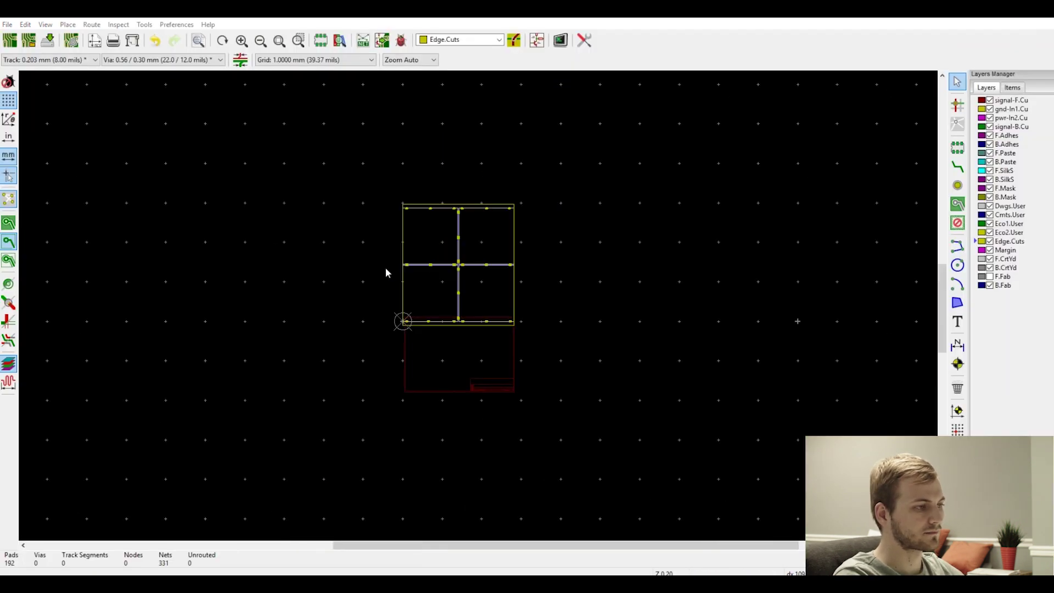
Step: Place a FIDUCIAL_1mmX2mm footprint from the panelizing library near the board corner
scroll(376, 275, "up", 2)
scroll(477, 308, "down", 2)
scroll(477, 305, "up", 3)
scroll(444, 207, "down", 2)
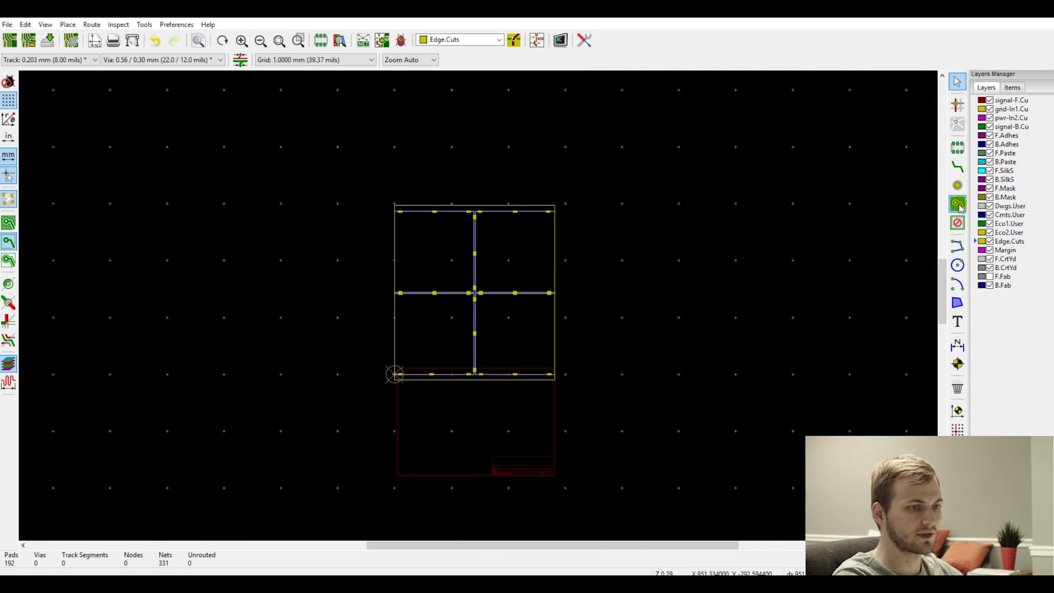
left_click(963, 155)
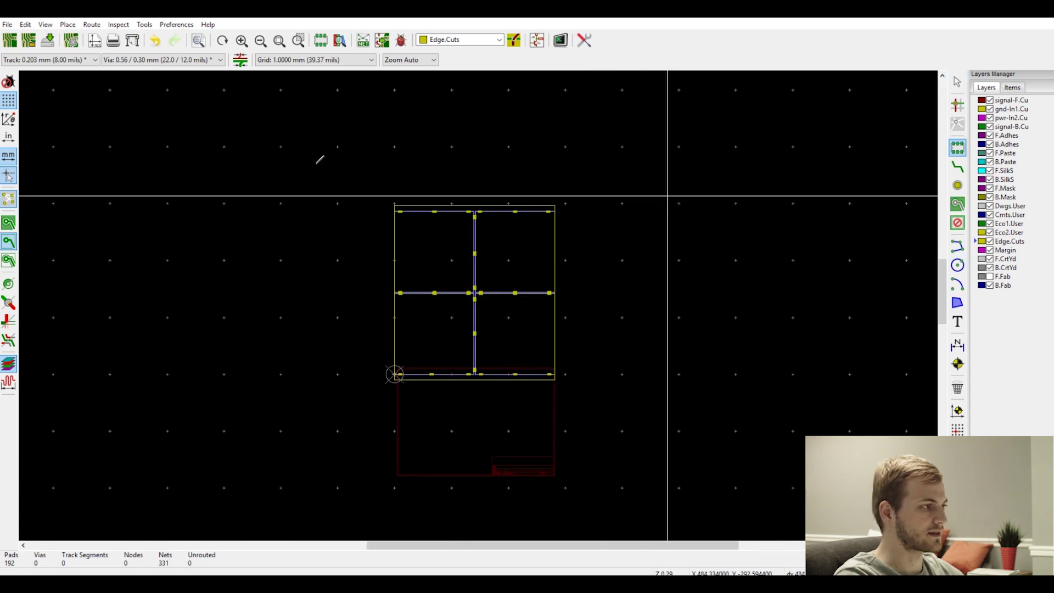
left_click(667, 196)
type("panelizin")
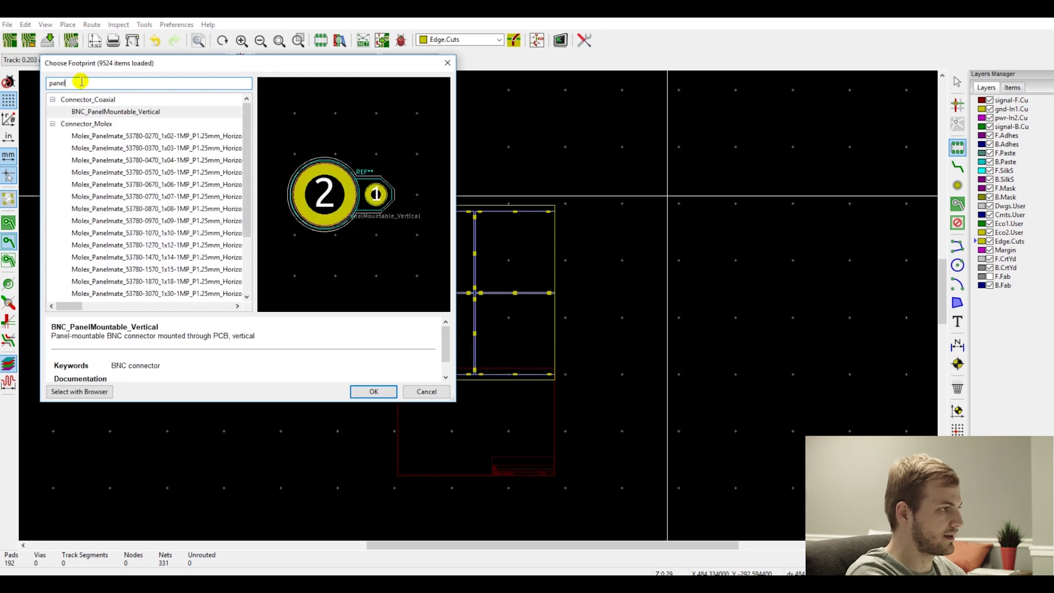
left_click(104, 136)
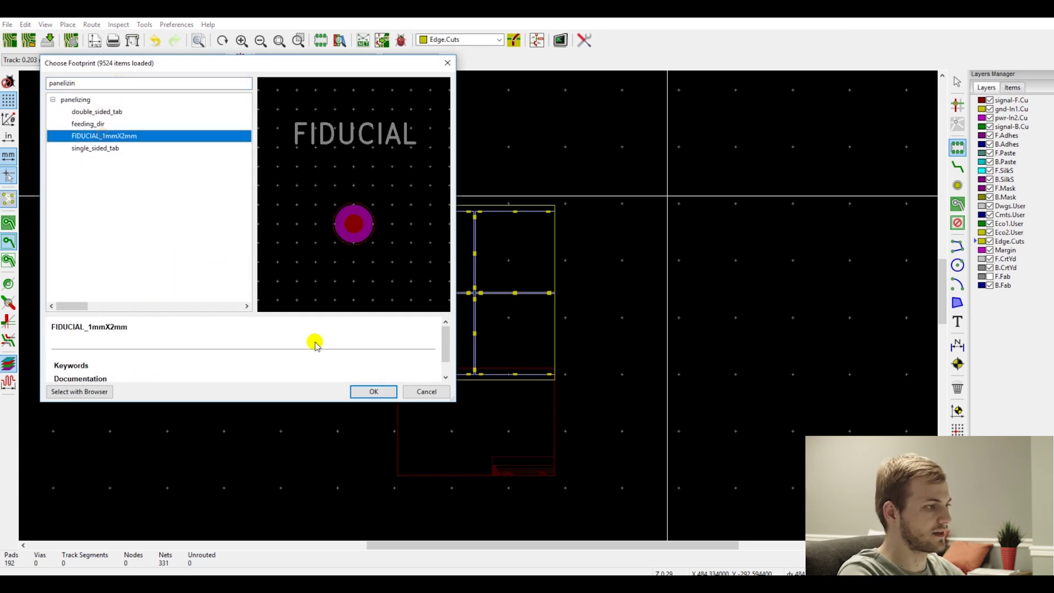
left_click(366, 391)
scroll(424, 347, "up", 10)
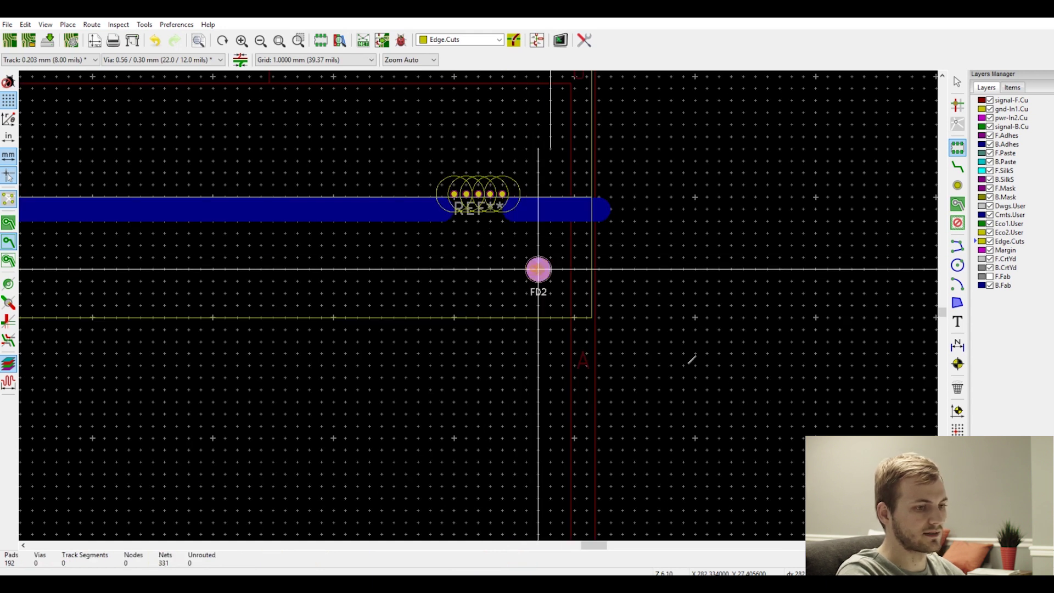
left_click(538, 268)
Step: Move fiducial FD2 to the panel's corner on the rail
scroll(587, 329, "up", 6)
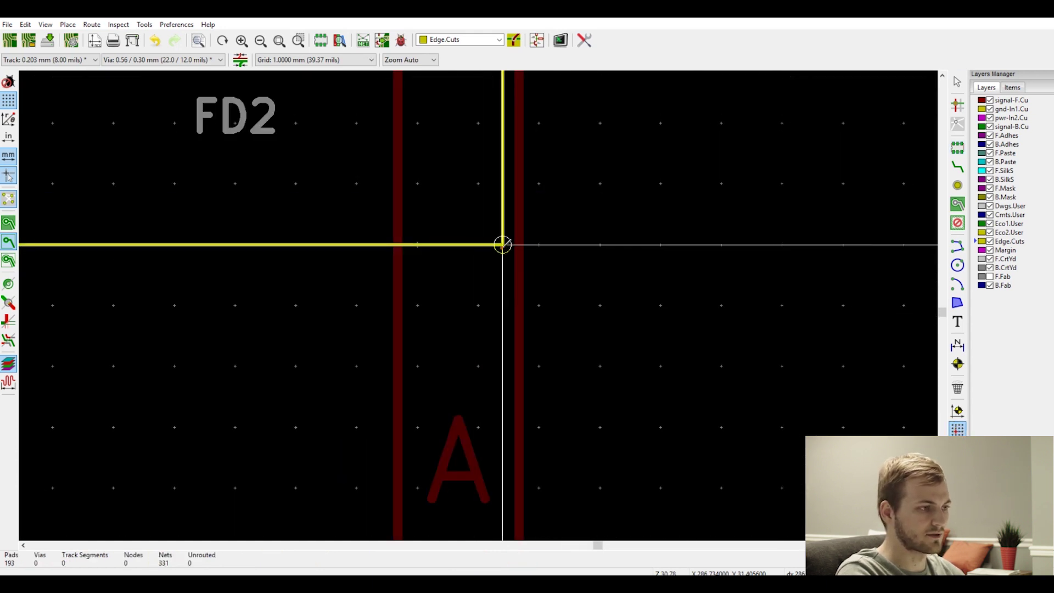
scroll(478, 305, "down", 5)
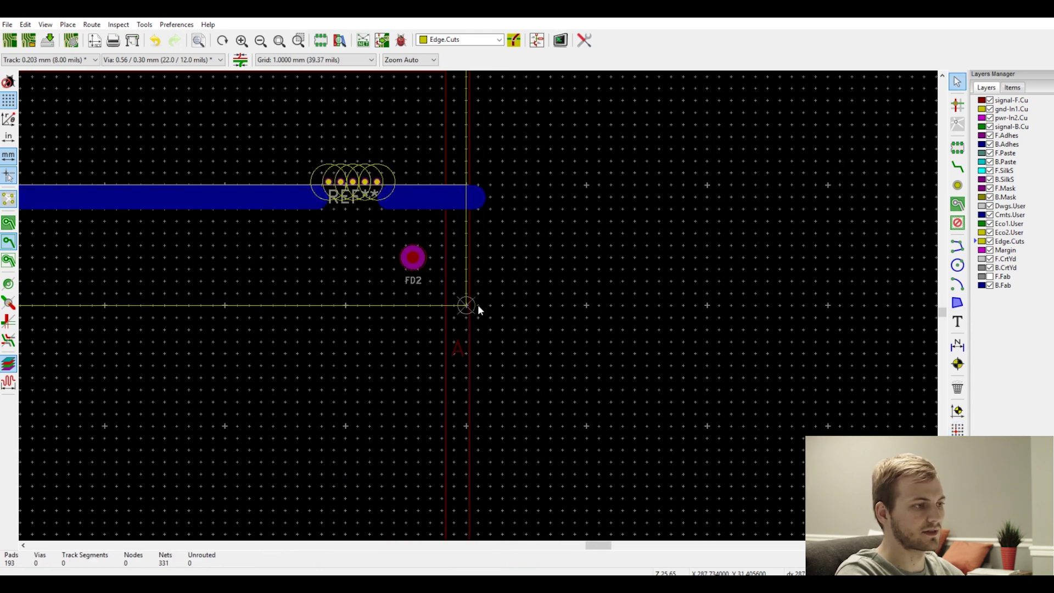
left_click(416, 264)
key("m")
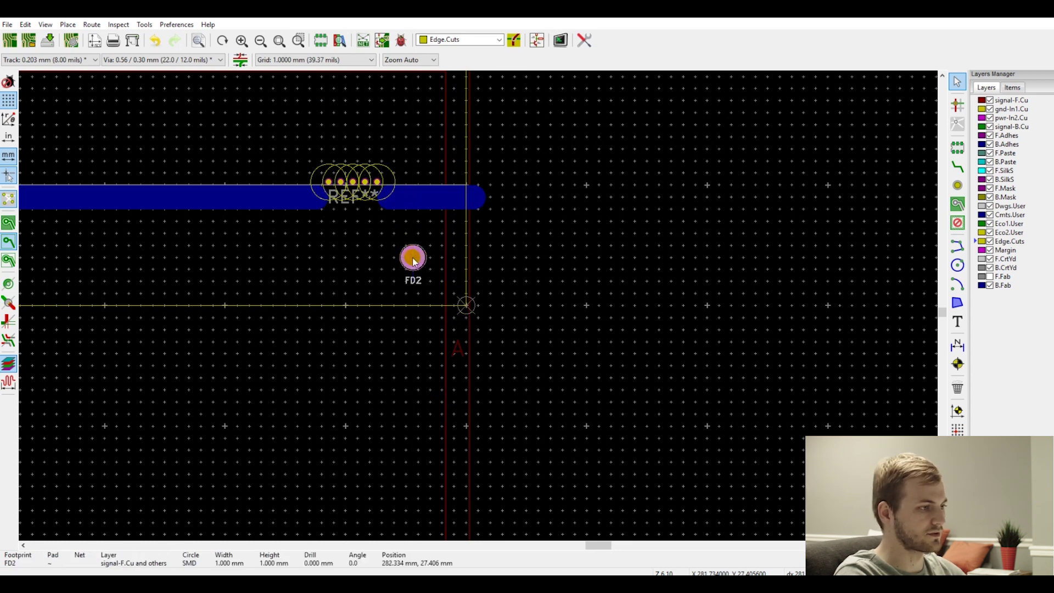
scroll(413, 261, "down", 1)
scroll(478, 305, "down", 2)
scroll(475, 304, "down", 2)
scroll(294, 307, "up", 3)
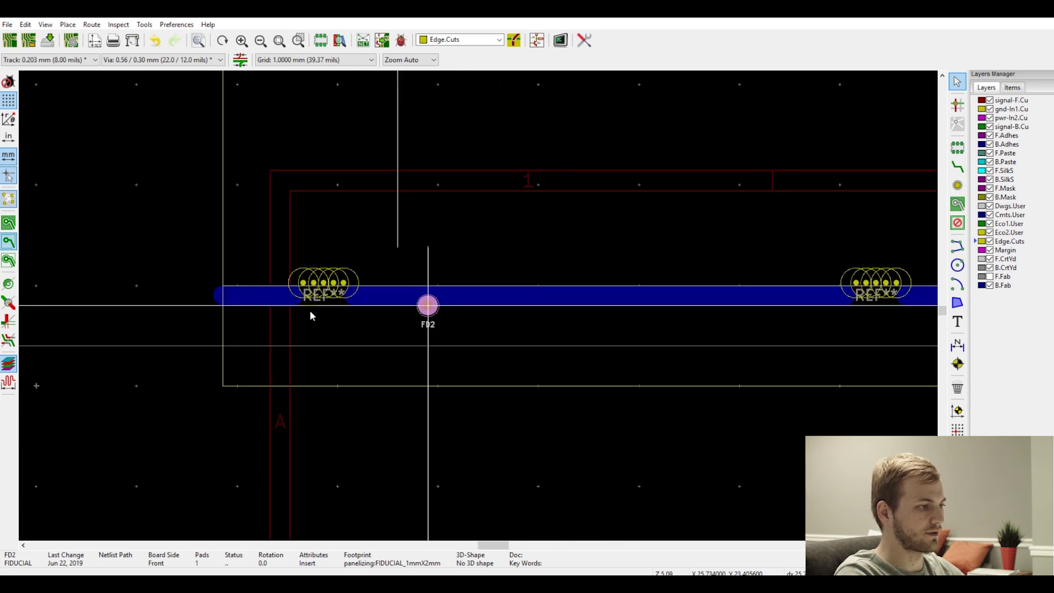
scroll(266, 350, "down", 8)
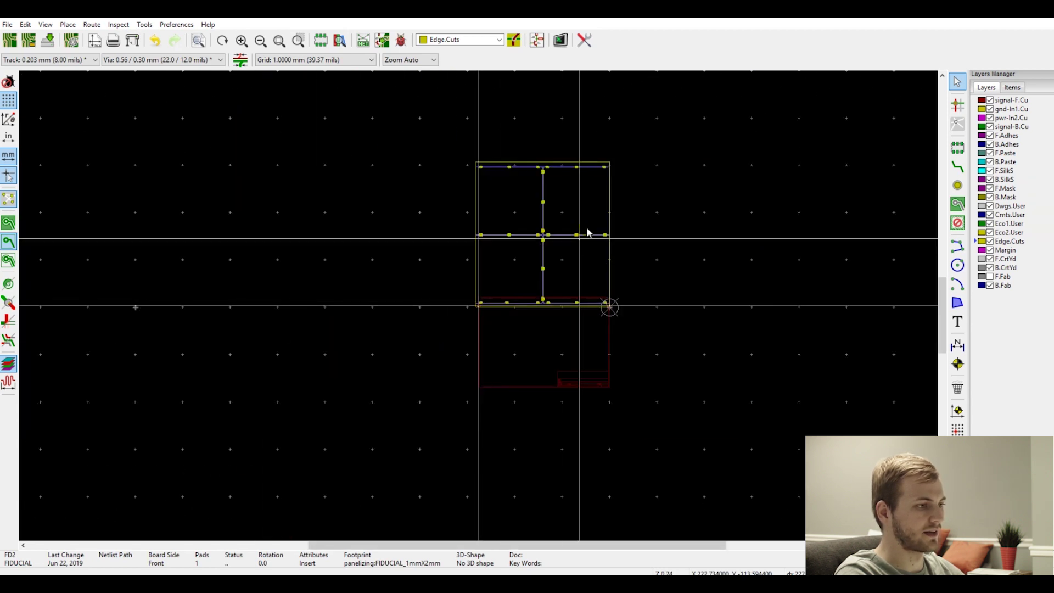
scroll(591, 202, "up", 8)
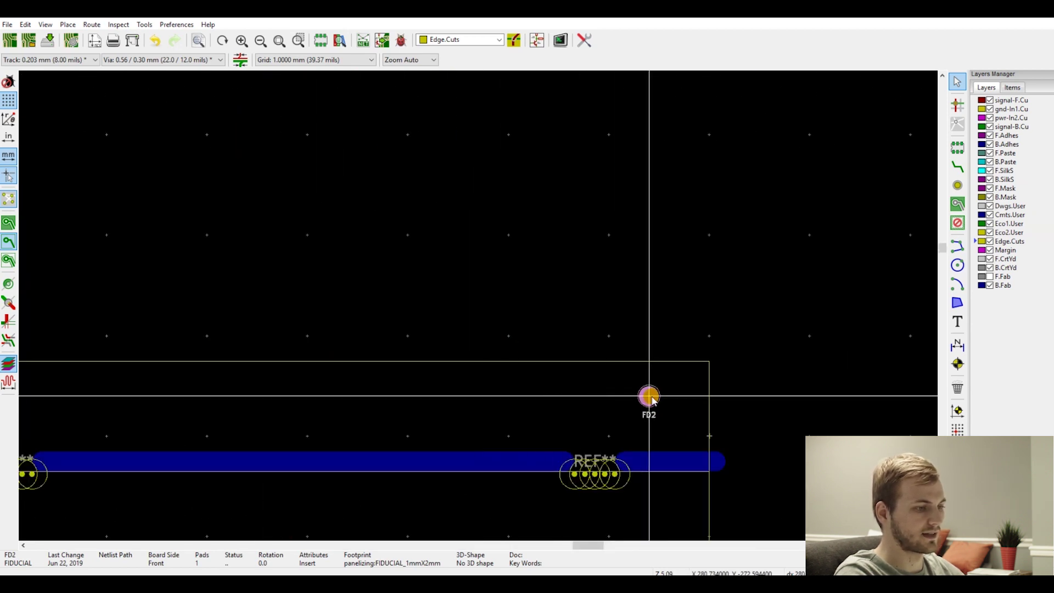
left_click(735, 377)
scroll(735, 377, "down", 6)
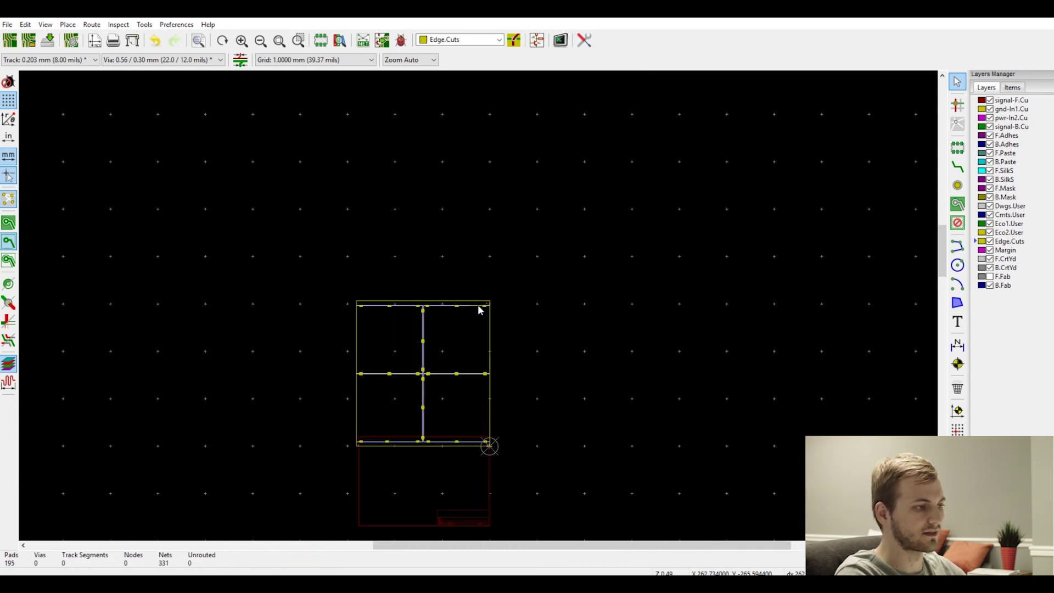
scroll(474, 289, "up", 3)
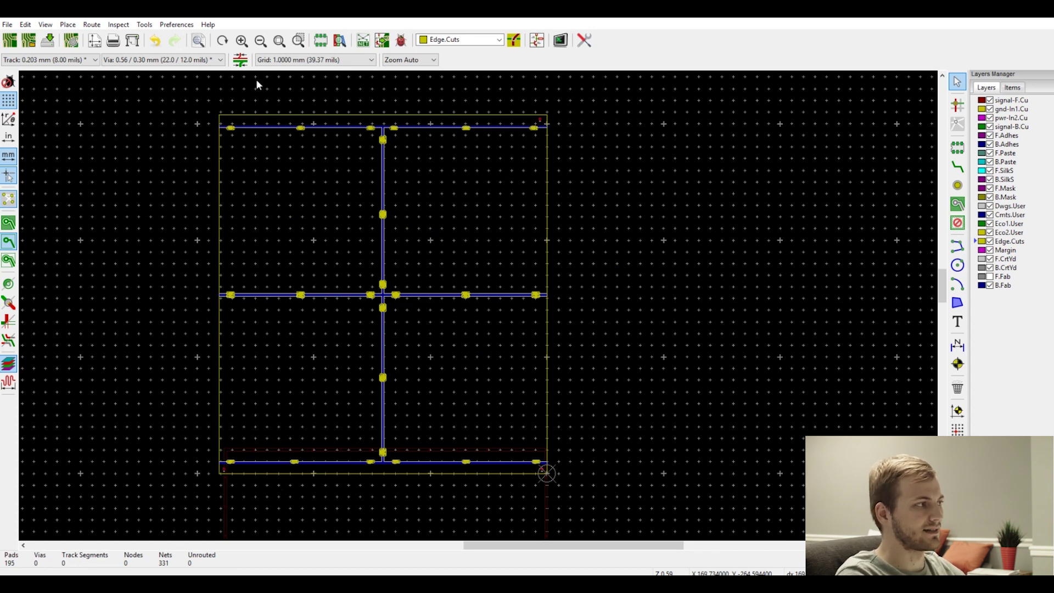
Step: Save the board as ref.kicad_pcb
left_click(8, 24)
left_click(37, 113)
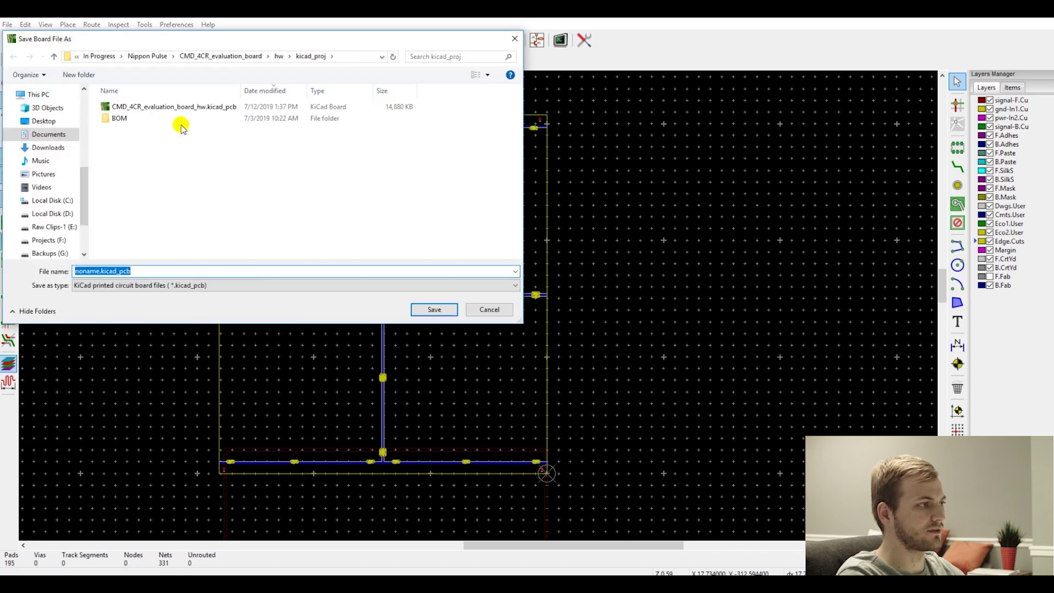
left_click(100, 271)
left_click_drag(100, 271, 34, 275)
type("ref")
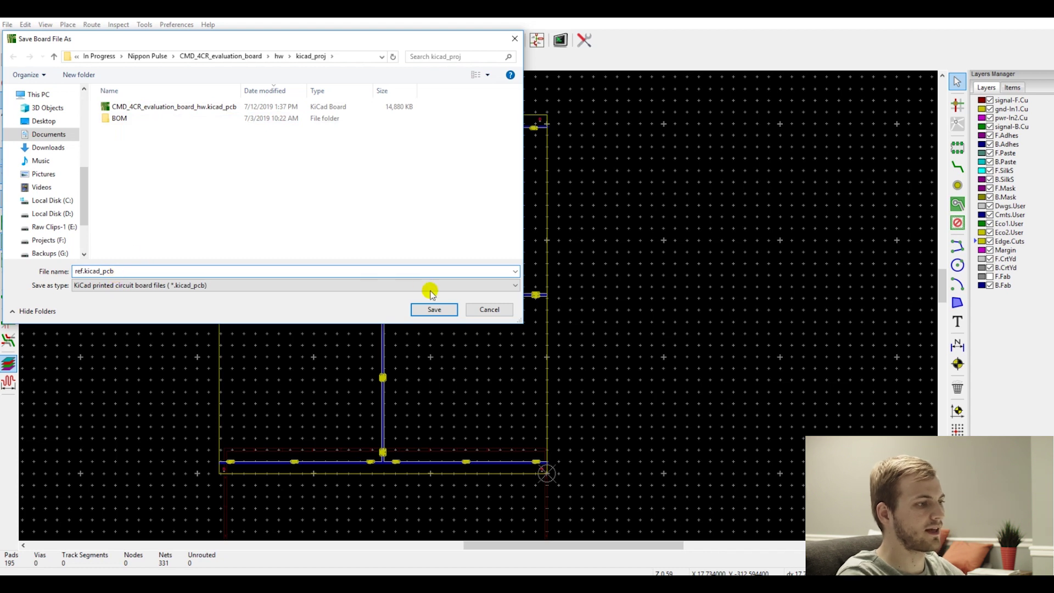
left_click(444, 305)
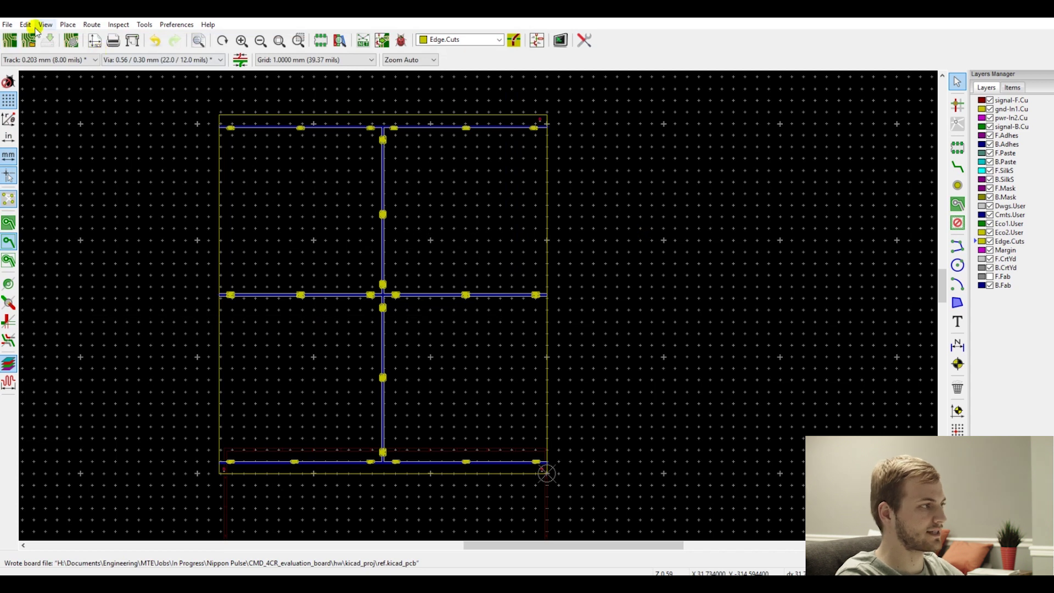
Step: Save the board again as panel.kicad_pcb
left_click(7, 24)
left_click(33, 113)
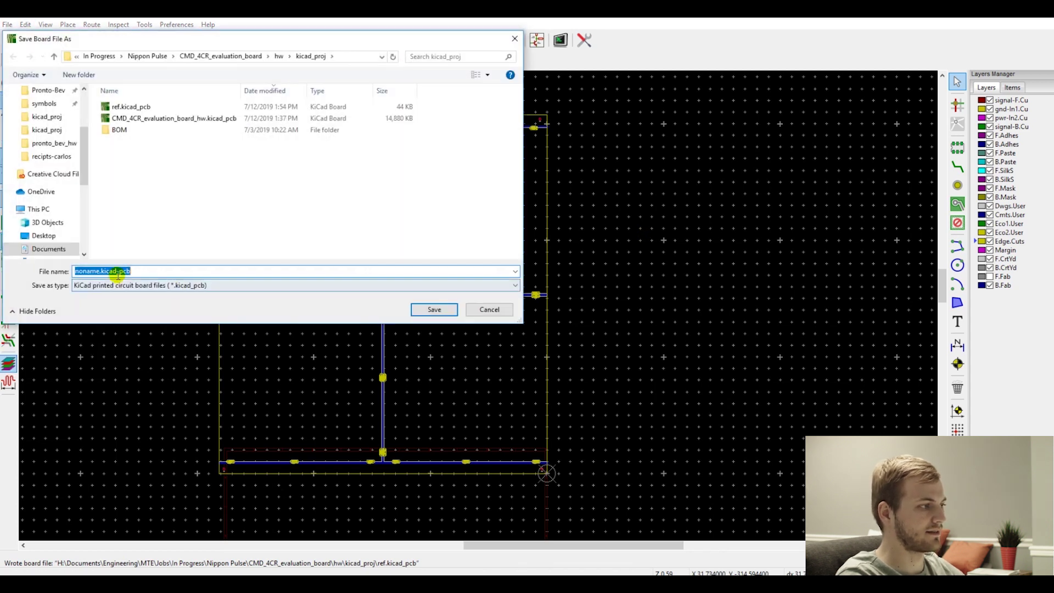
left_click(104, 271)
double_click(88, 270)
type("panel")
key("Return")
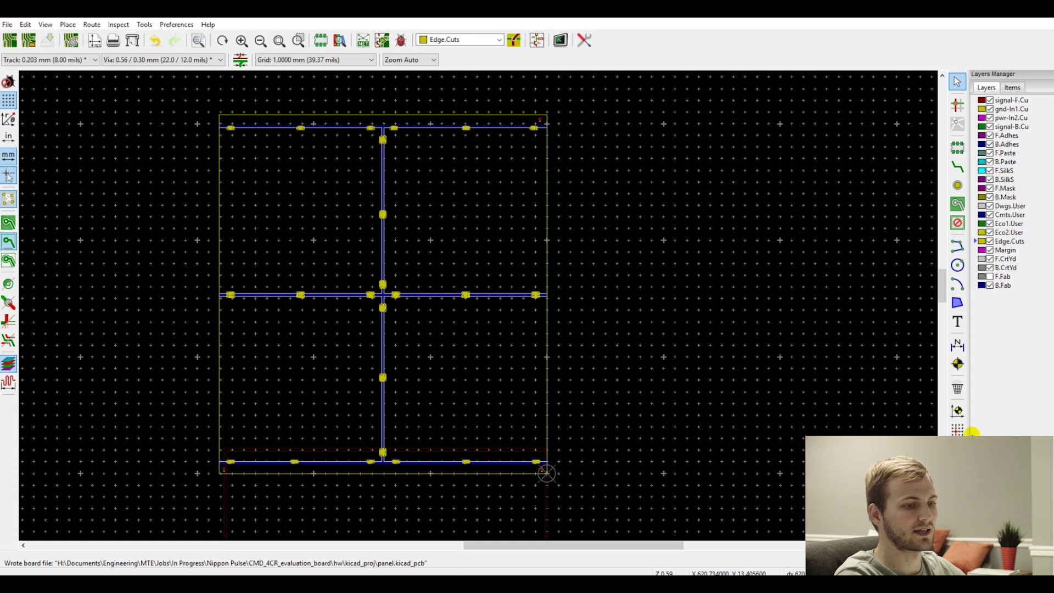
Step: Place the grid origin at the rail frame's corner
left_click(957, 430)
scroll(541, 470, "up", 10)
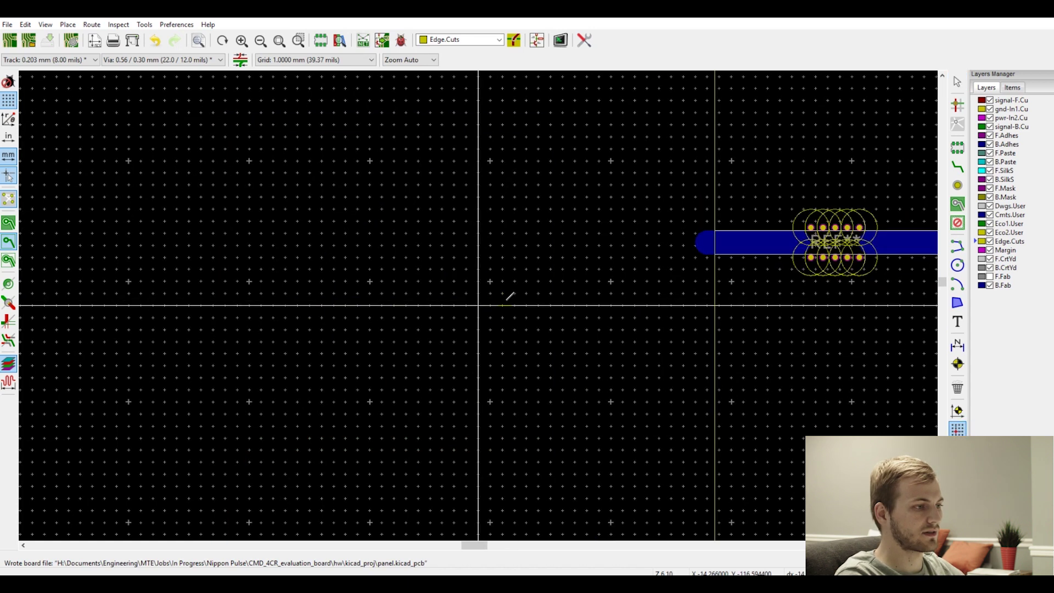
left_click(405, 349)
scroll(480, 305, "down", 10)
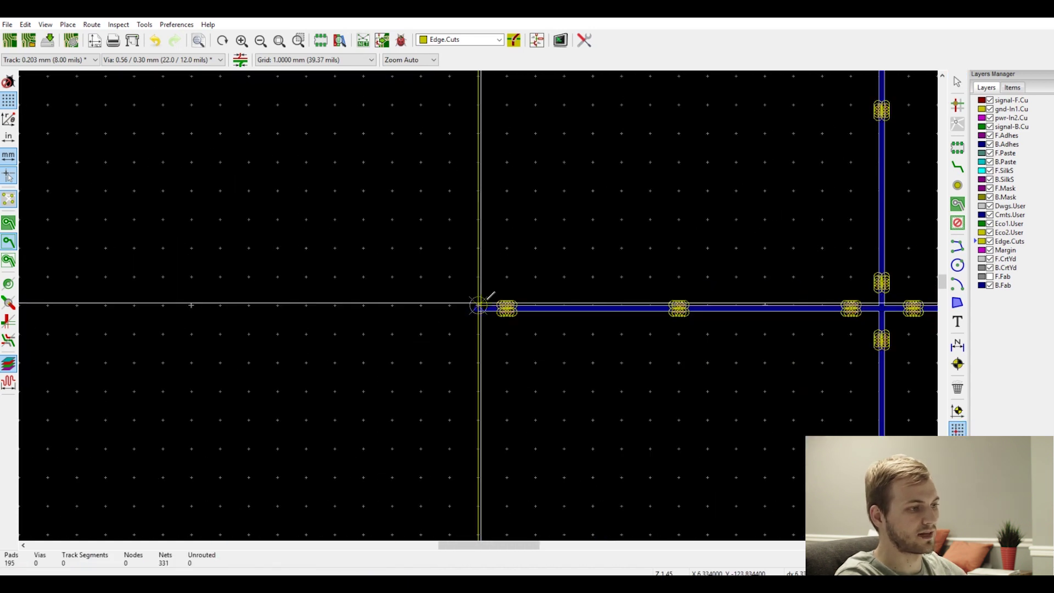
scroll(478, 310, "up", 2)
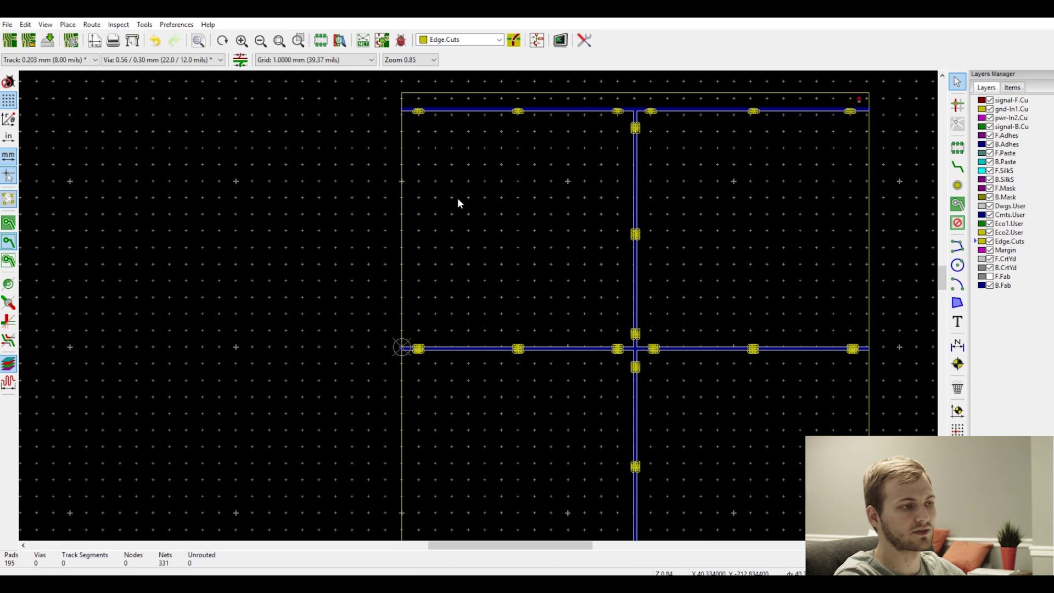
Step: Append CMD_4CR_evaluation_board_hw.kicad_pcb and place it exactly on the grid origin
left_click(8, 25)
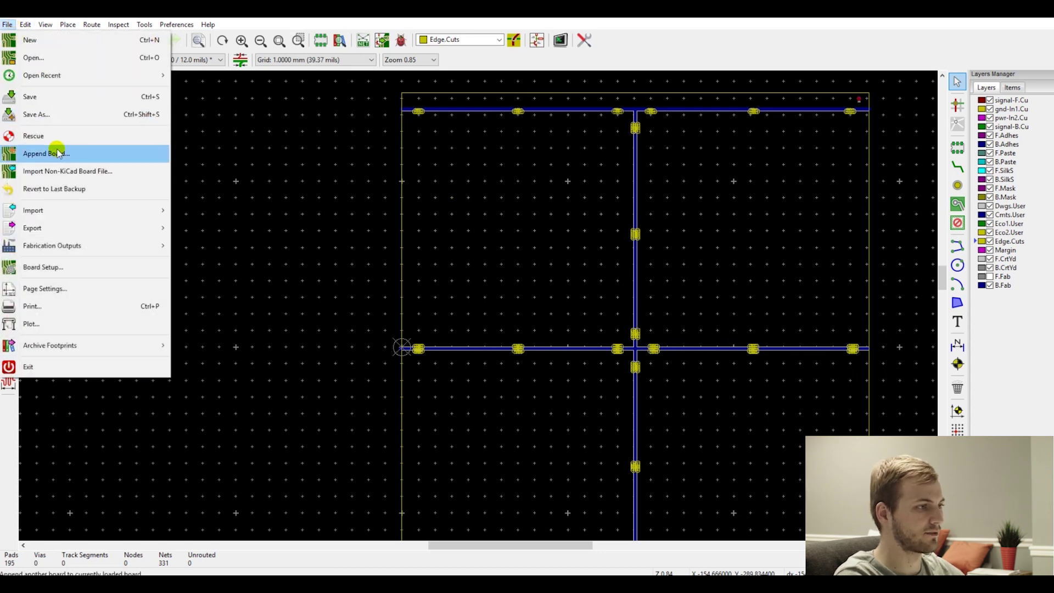
left_click(57, 153)
left_click(163, 133)
double_click(163, 130)
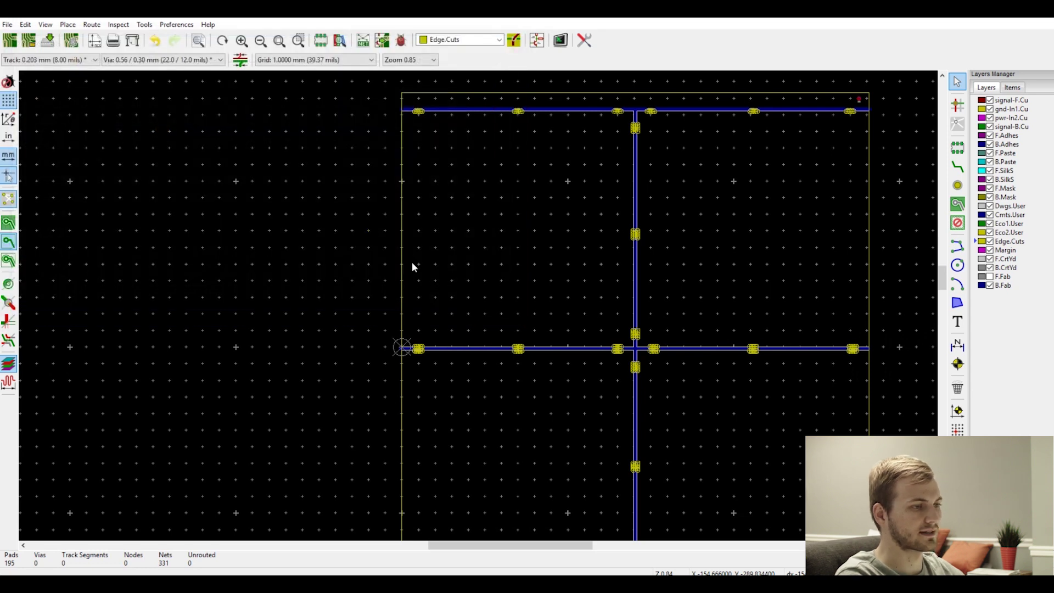
left_click(404, 346)
scroll(405, 347, "up", 3)
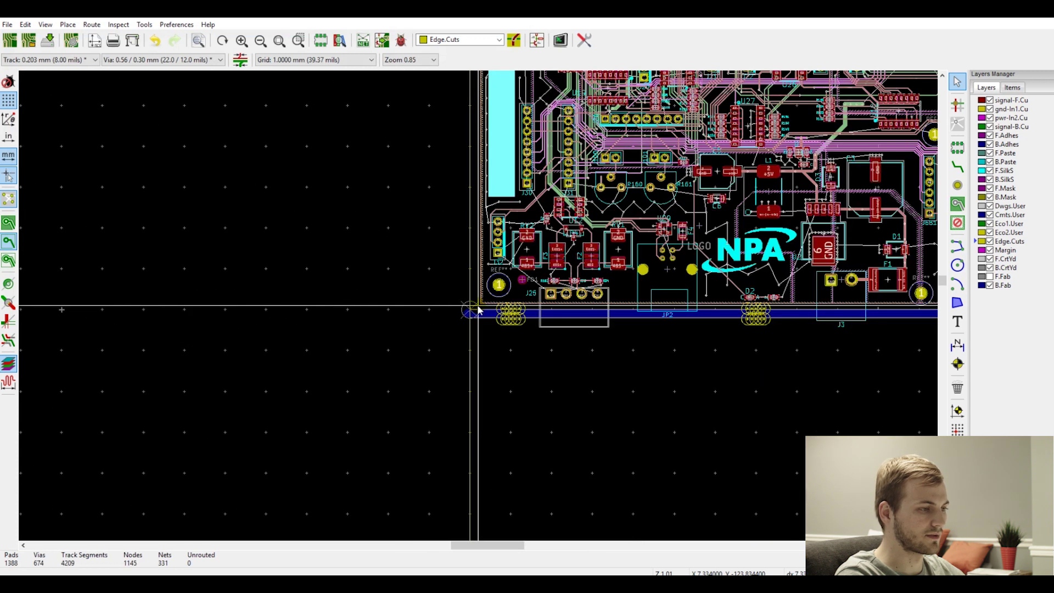
scroll(478, 310, "up", 2)
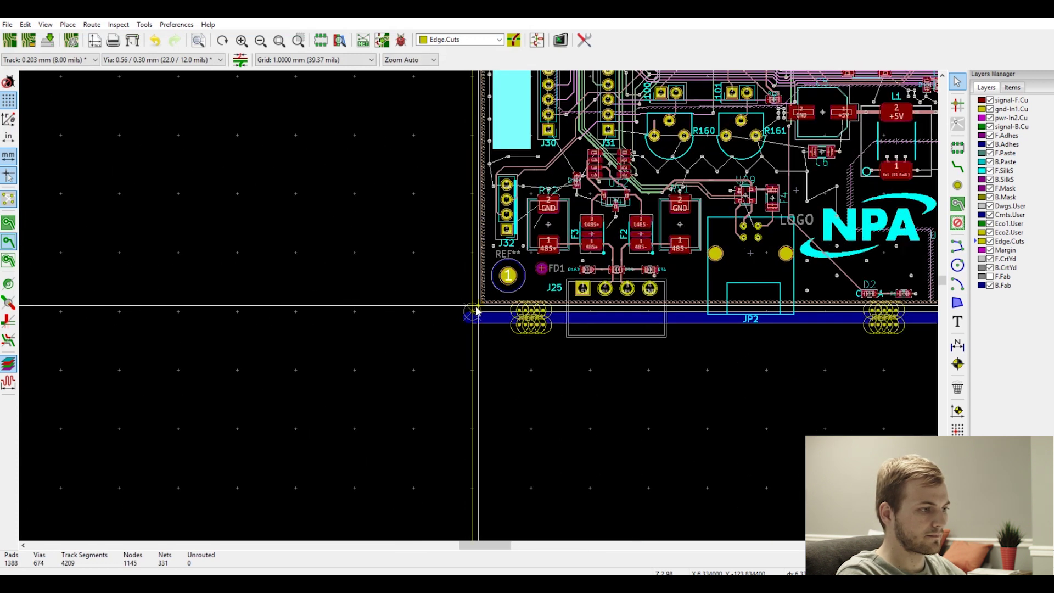
scroll(477, 310, "up", 4)
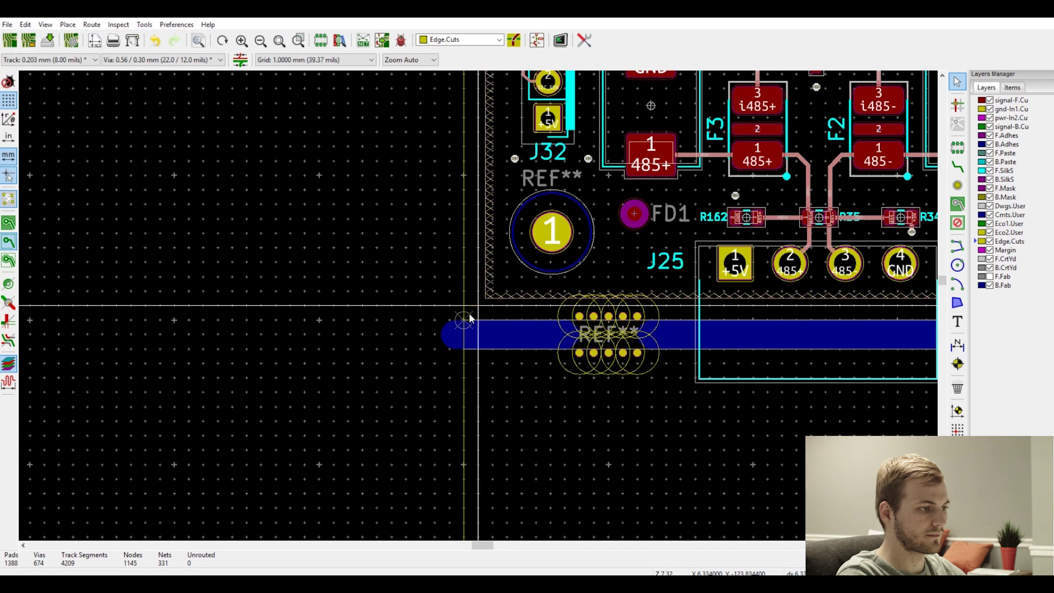
left_click(465, 321)
Step: Array the NPA board 2×2 with 141.7 mm horizontal and 144.24 mm vertical spacing
left_click(343, 251)
right_click(311, 216)
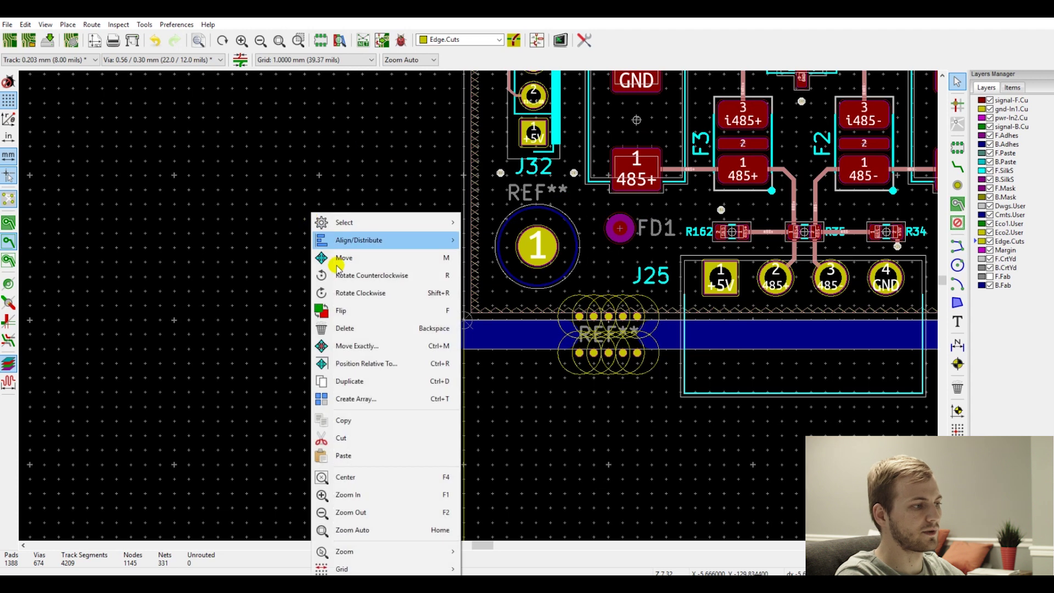
left_click(437, 400)
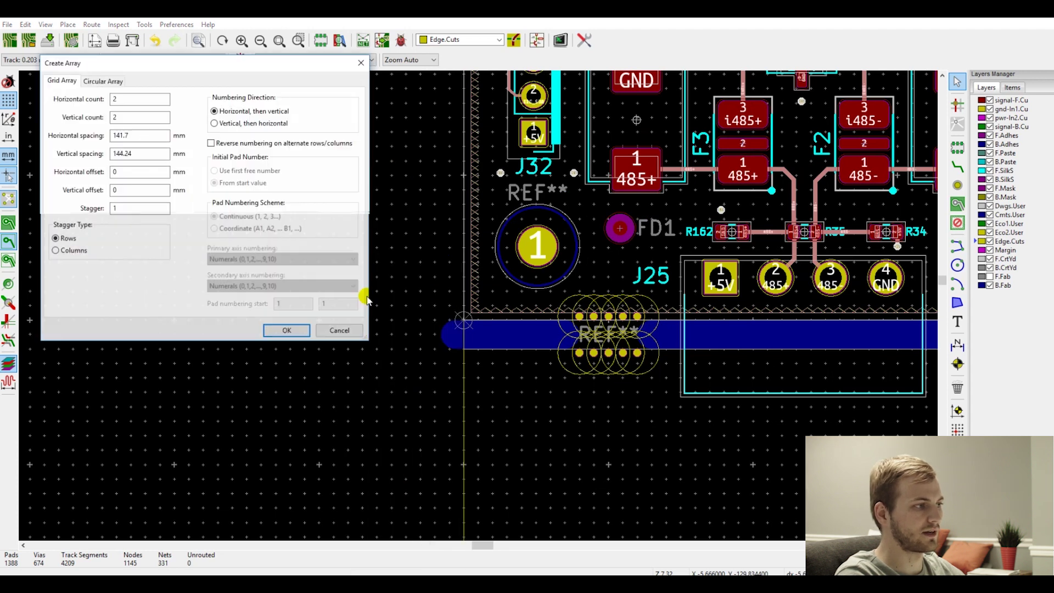
type("2")
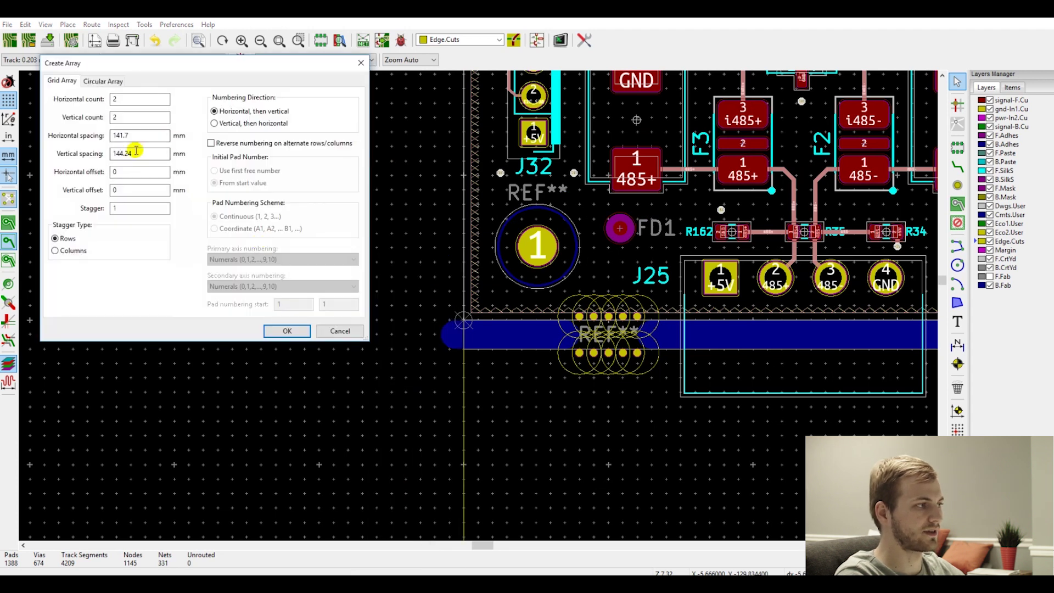
left_click(286, 331)
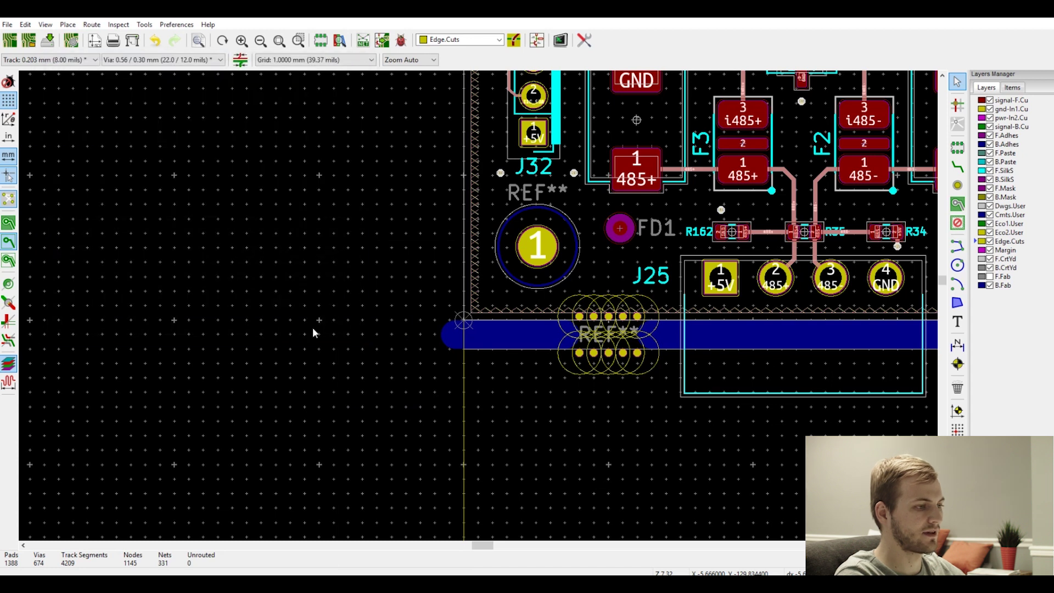
scroll(407, 311, "down", 5)
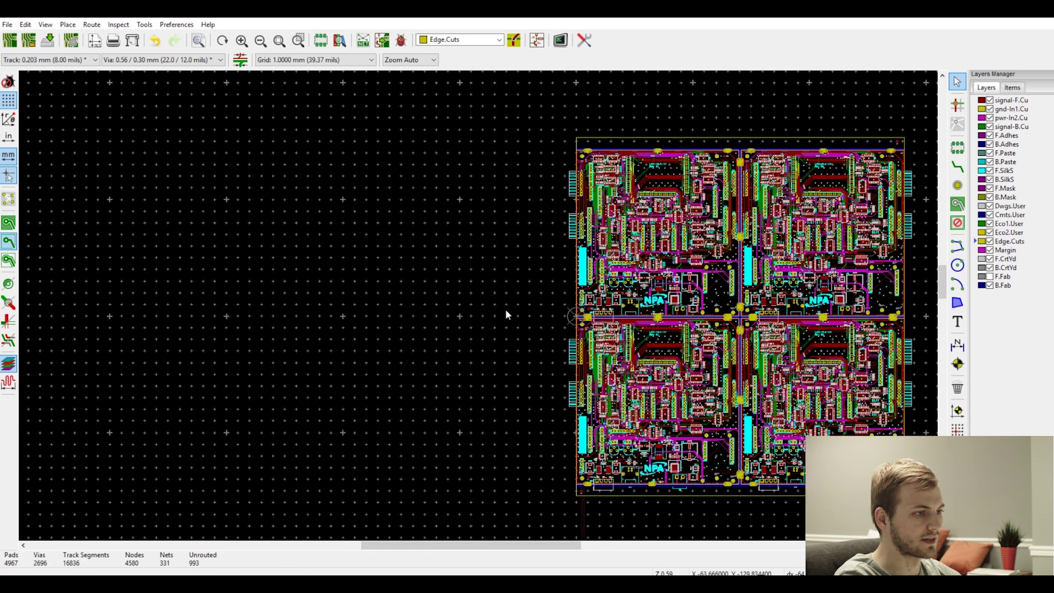
Step: Save the four-board panel as panel.kicad_pcb with Ctrl+S, then clear the selection
scroll(805, 326, "right", 5, "ctrl")
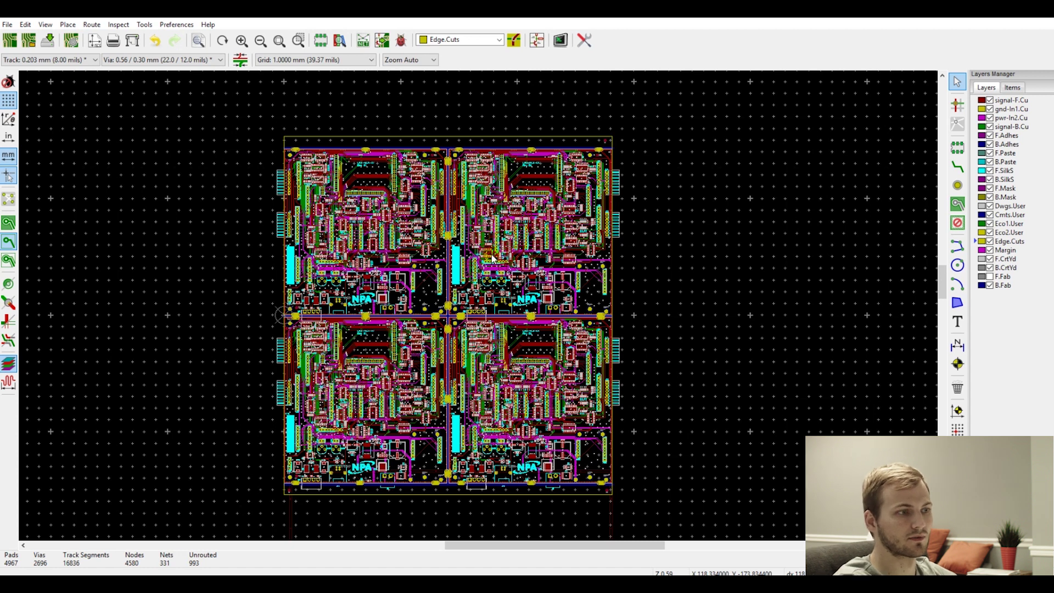
key("ctrl+s")
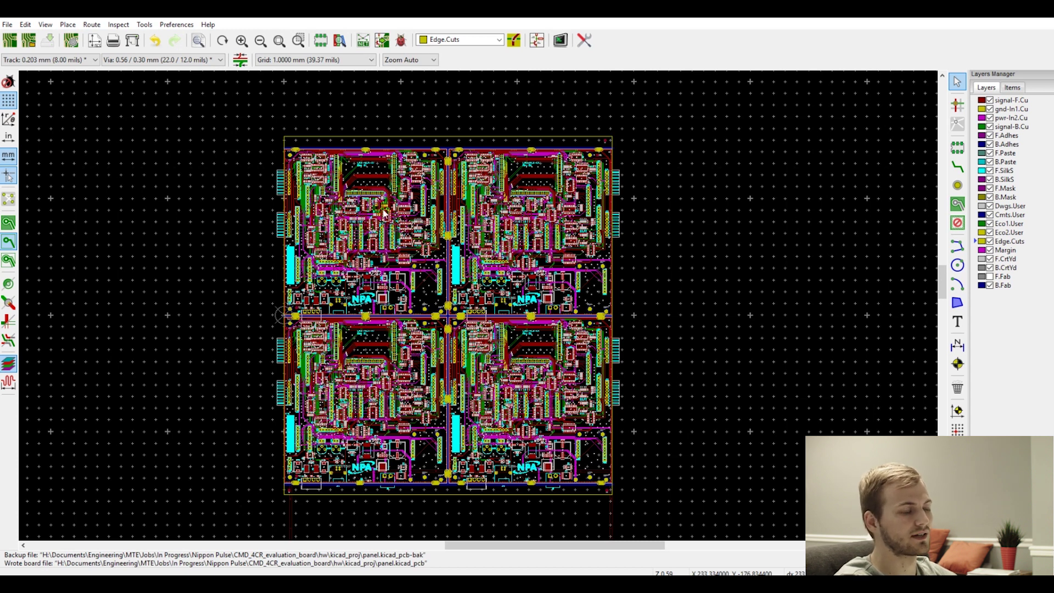
left_click_drag(227, 134, 264, 206)
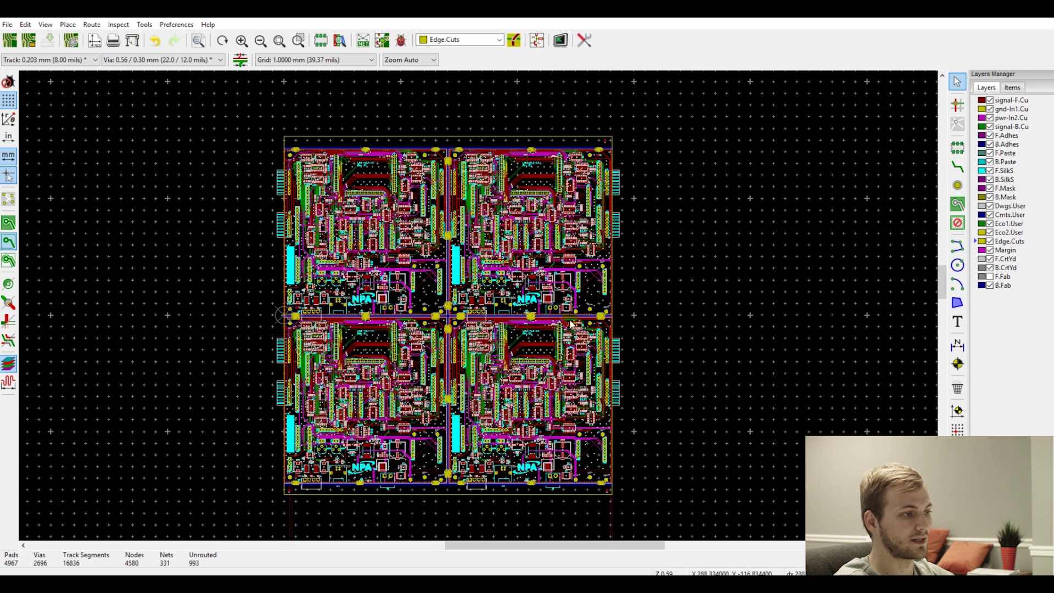
scroll(622, 325, "up", 1)
scroll(479, 310, "up", 5)
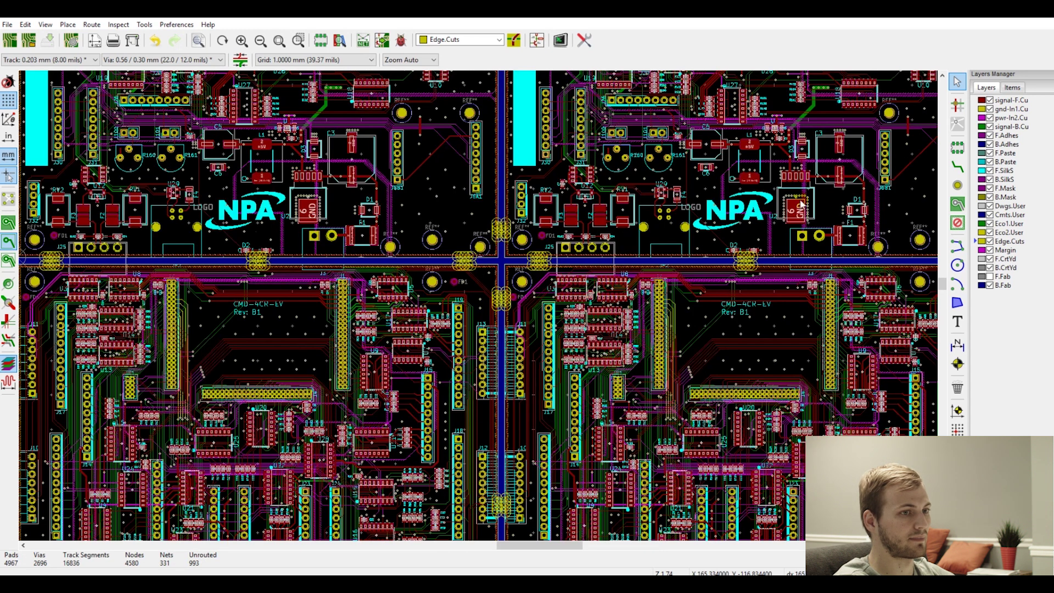
scroll(458, 346, "up", 4)
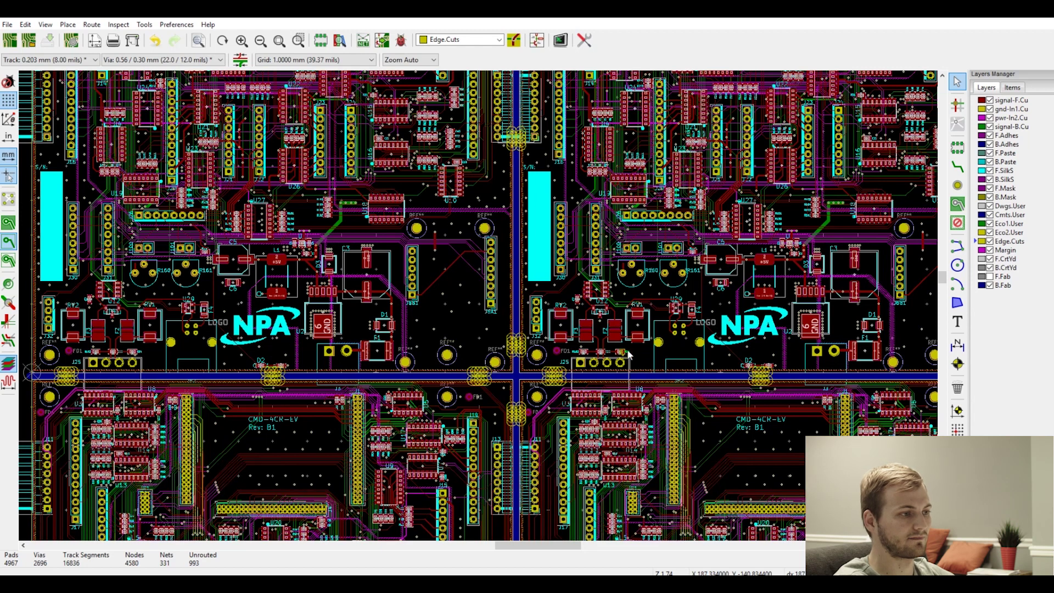
scroll(598, 390, "up", 4)
scroll(598, 389, "right", 3, "ctrl")
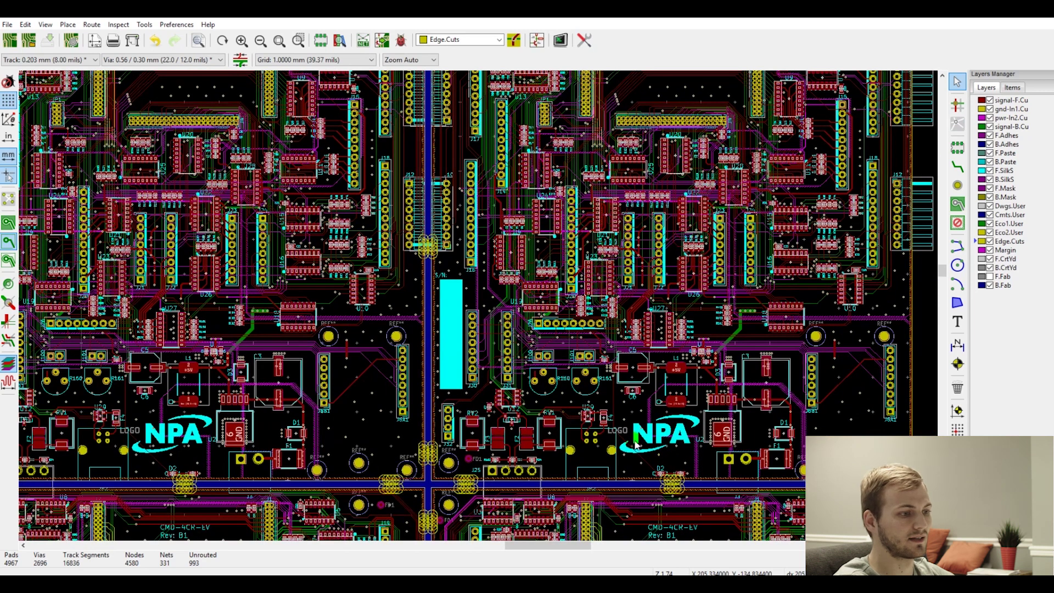
scroll(657, 465, "up", 10)
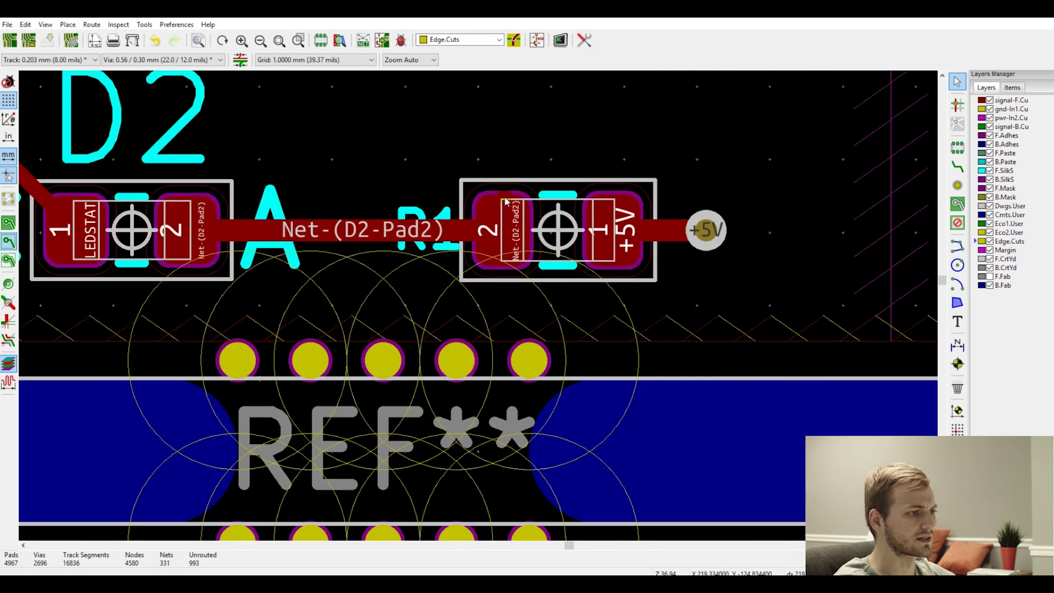
scroll(439, 236, "down", 6)
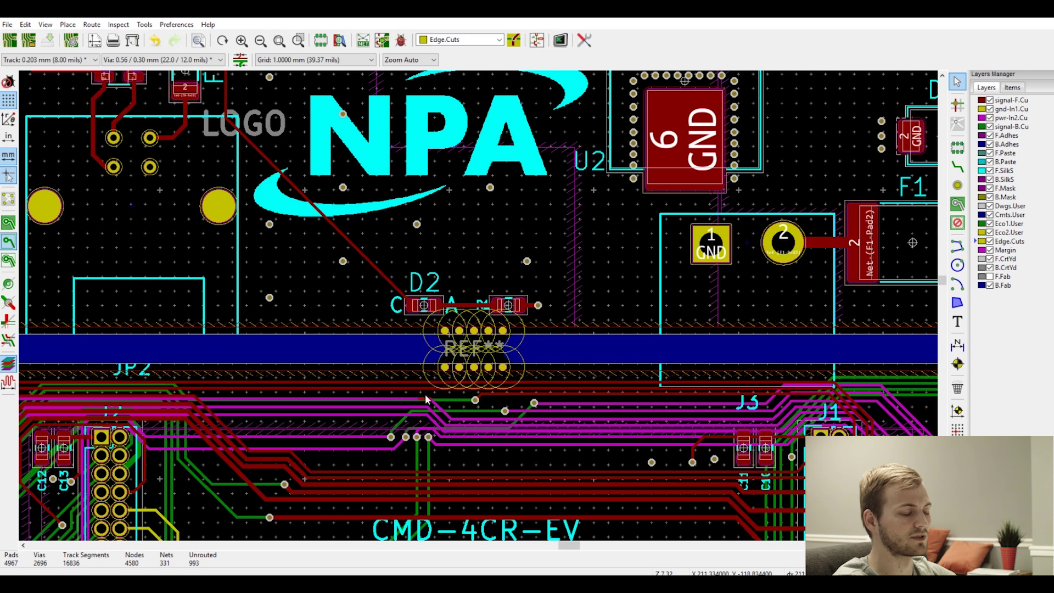
scroll(479, 309, "down", 3)
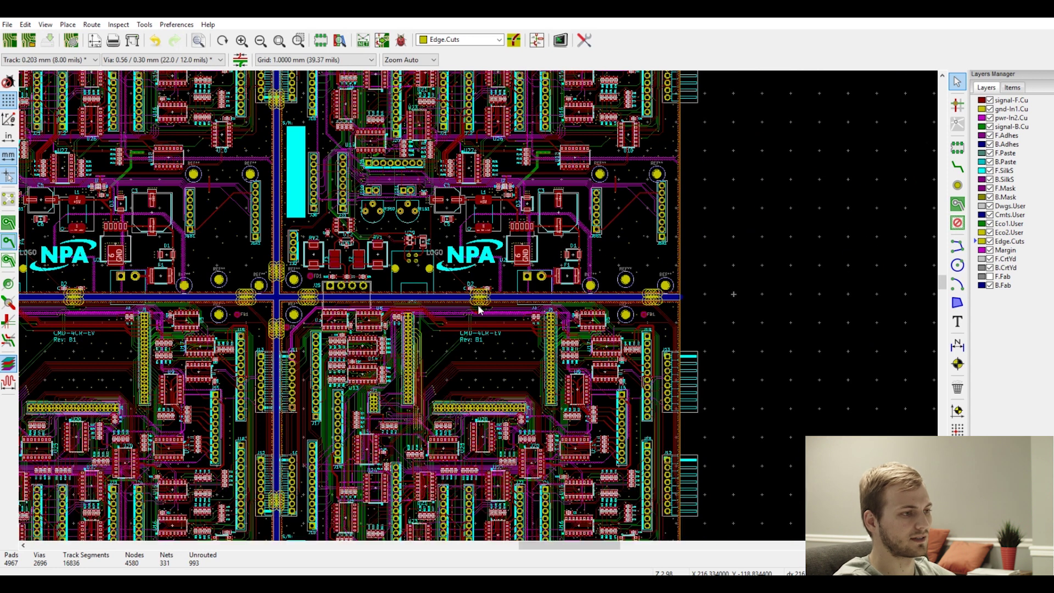
scroll(479, 309, "down", 2)
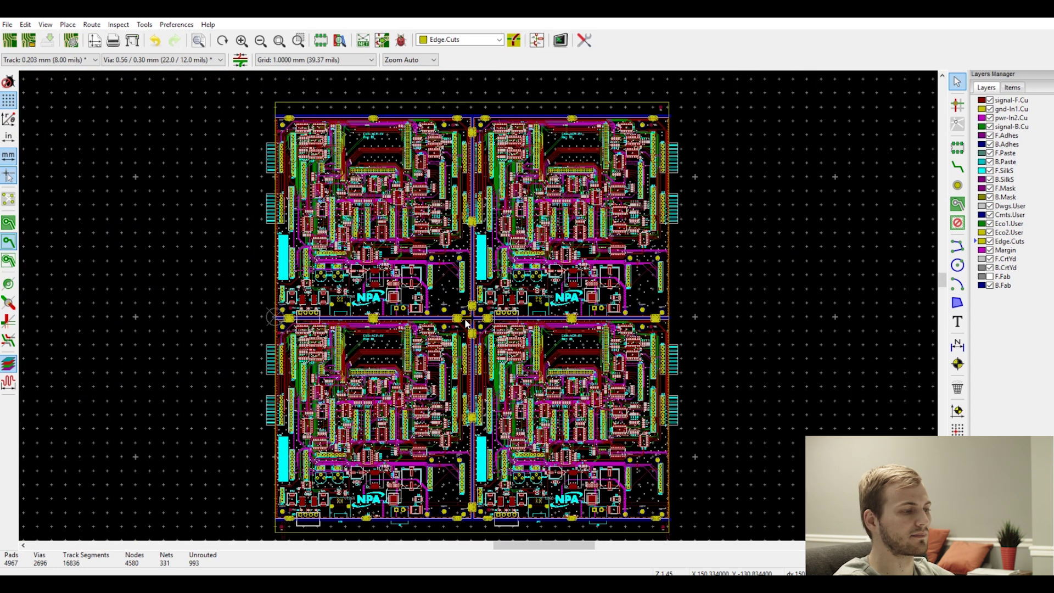
scroll(465, 317, "up", 3)
scroll(464, 313, "up", 4)
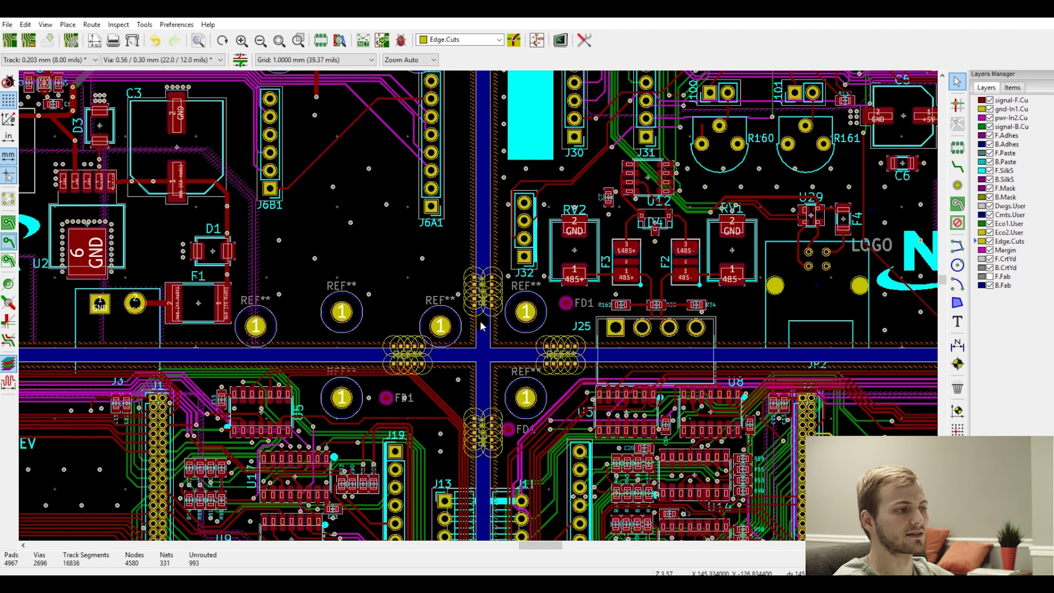
scroll(480, 326, "down", 10)
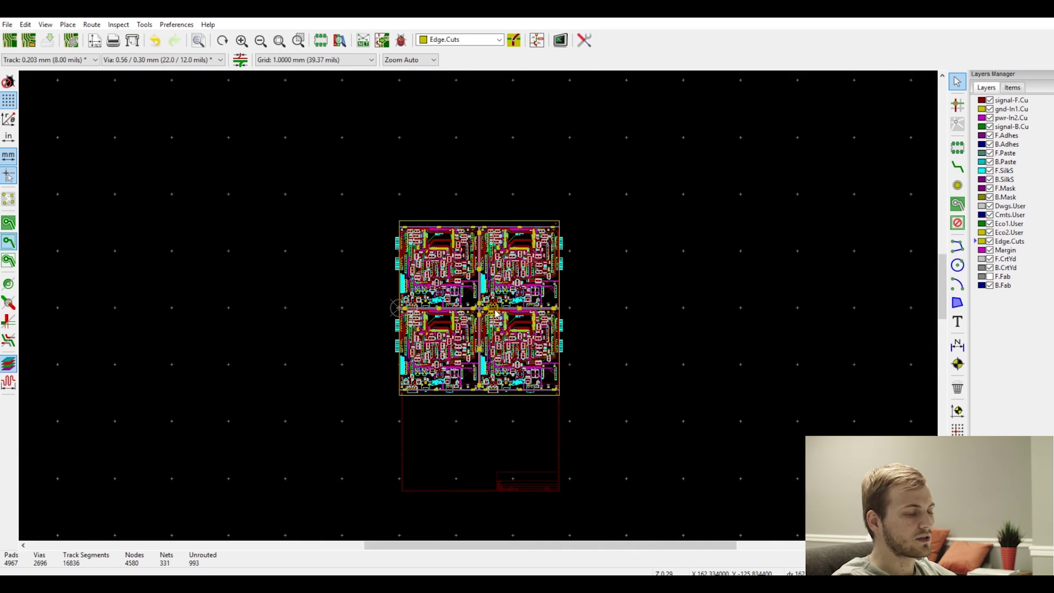
scroll(480, 310, "up", 1)
scroll(479, 310, "up", 1)
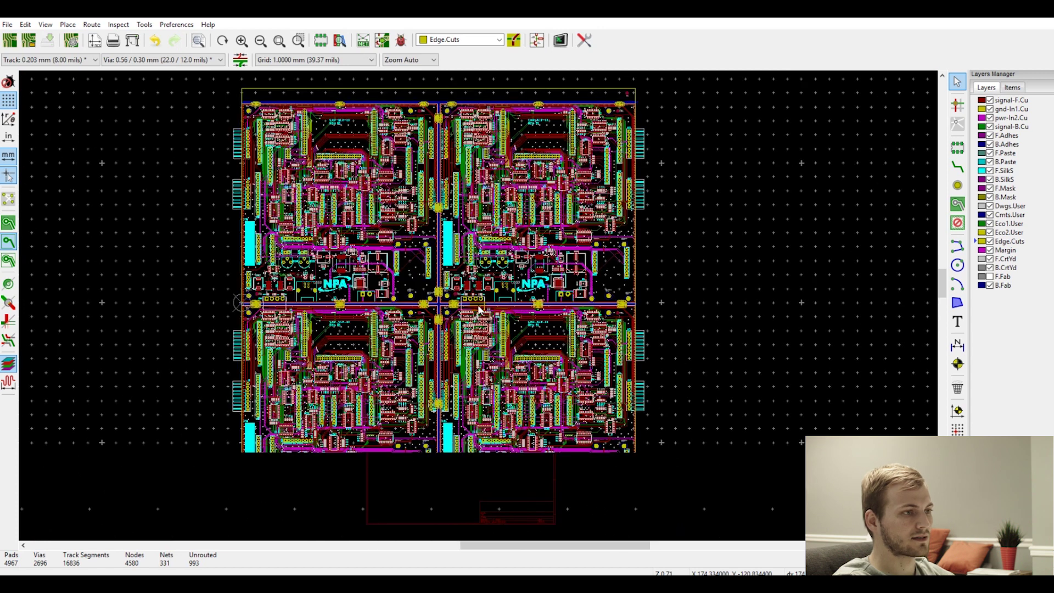